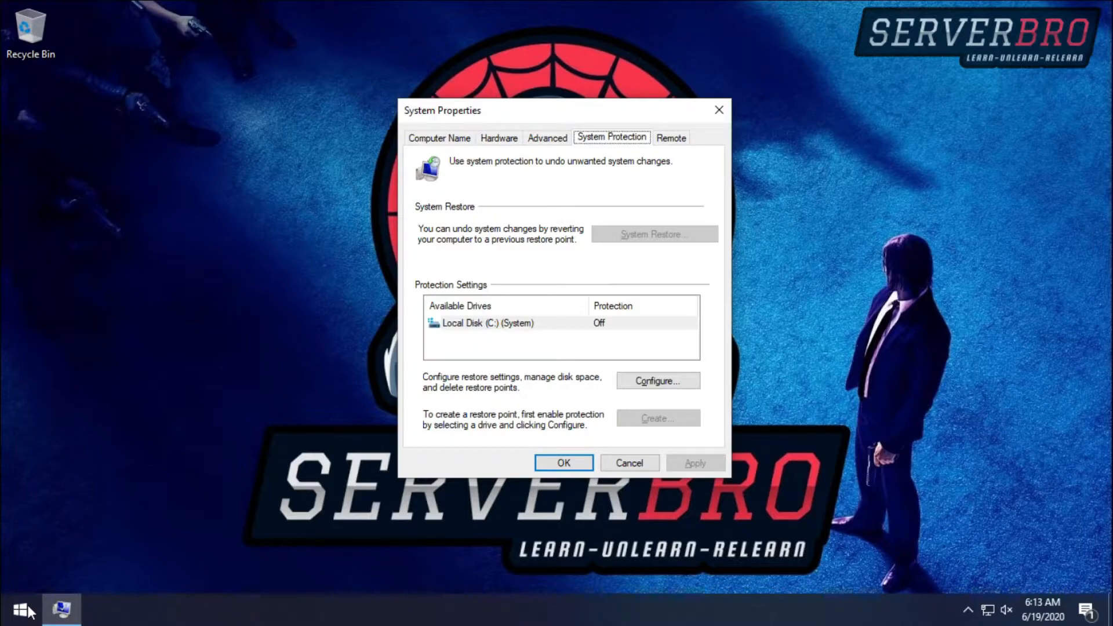
- Turn on system protection for Local Disk (C:) with a maximum disk space usage of 10%
key("Tab")
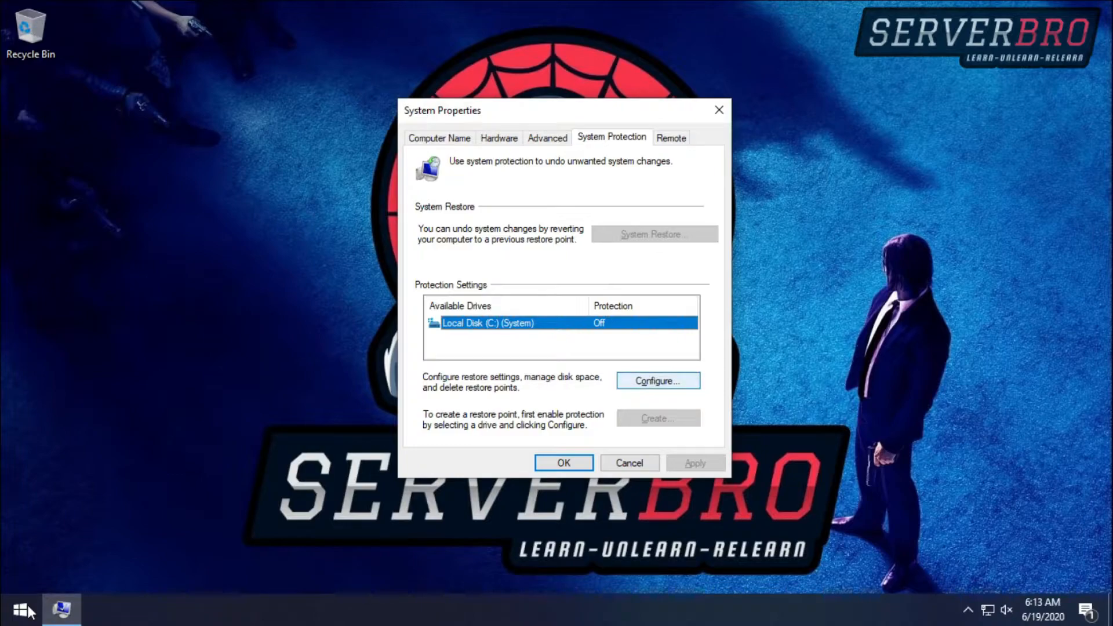
key("Tab")
key("Return")
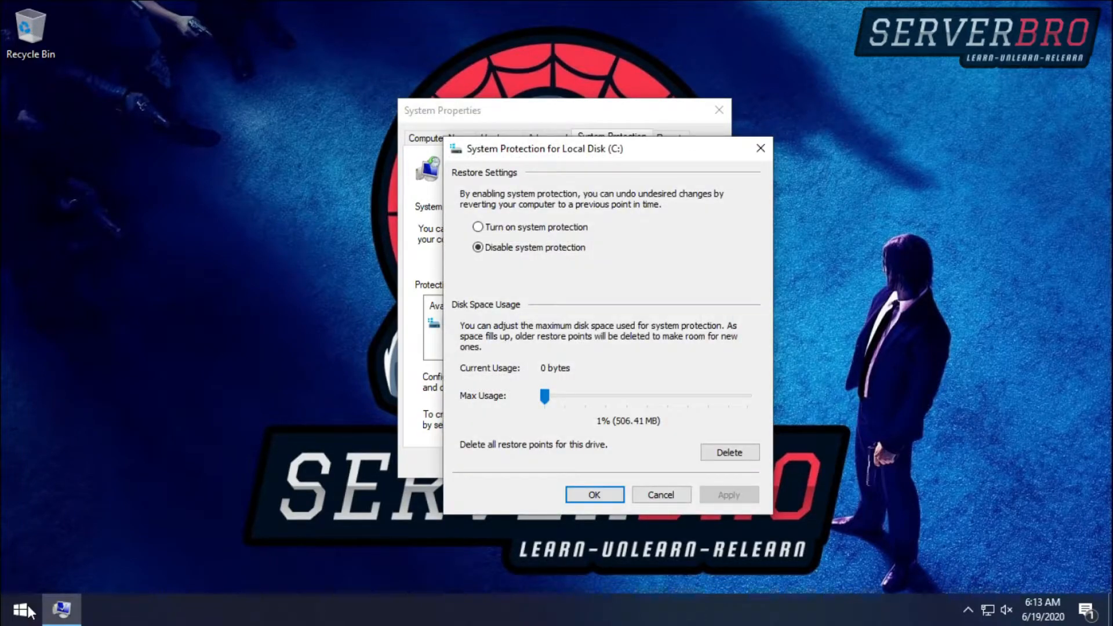
key("Up")
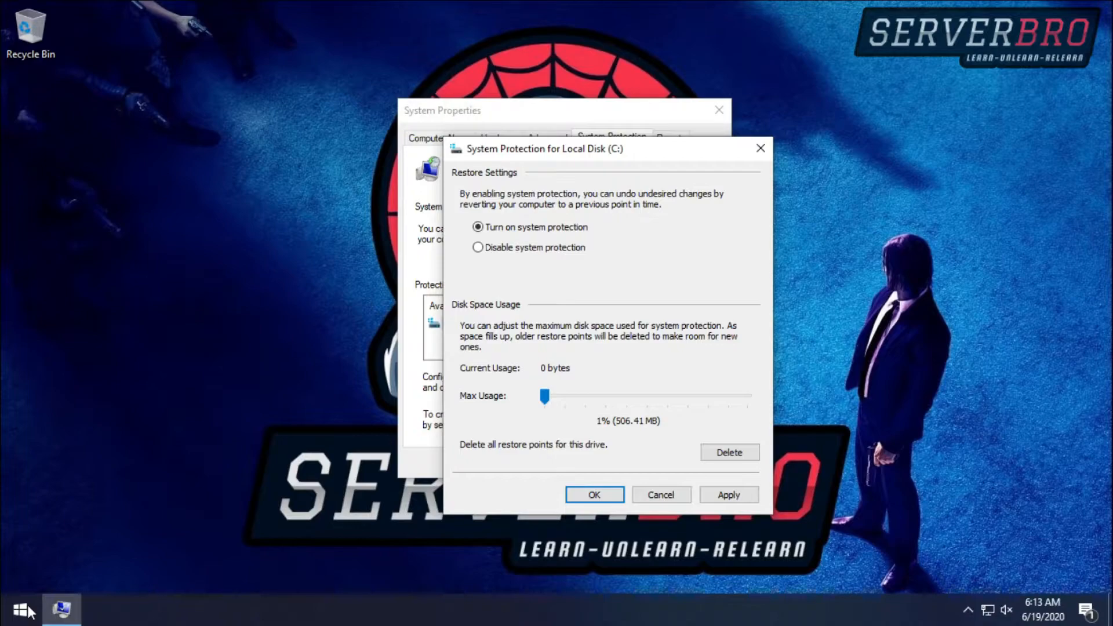
left_click_drag(545, 396, 563, 397)
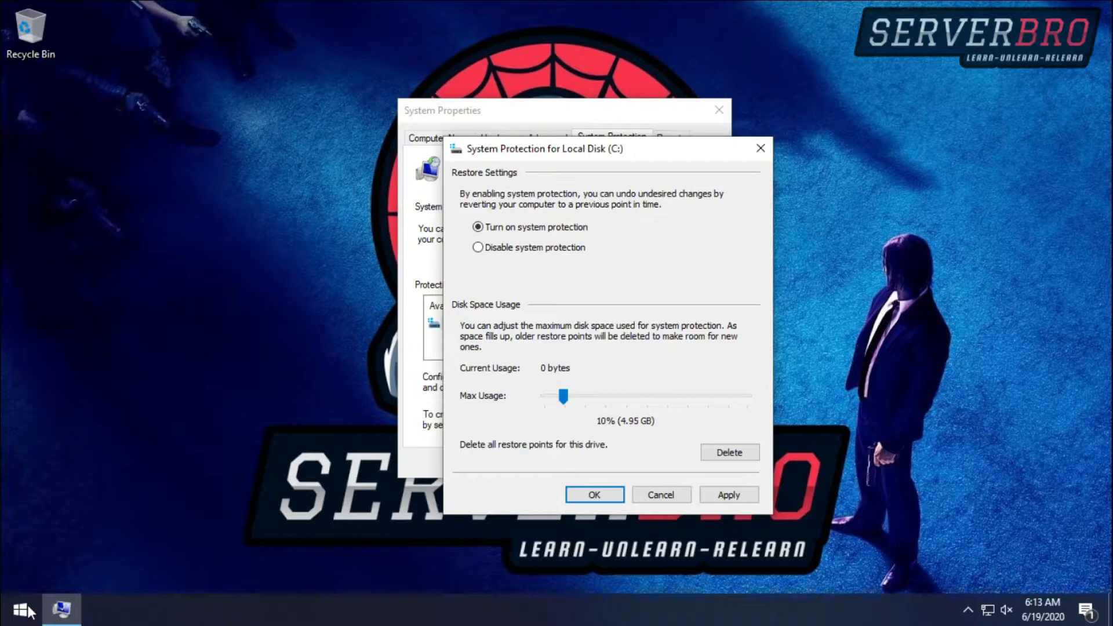
key("alt+a")
key("Return")
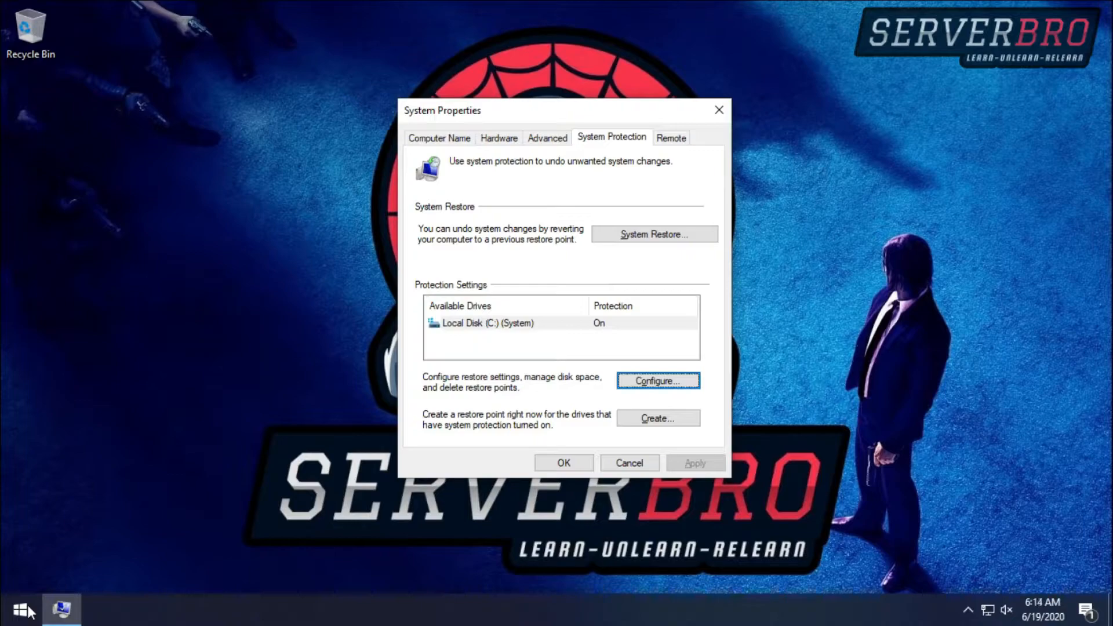
- Create a restore point described as "Backup 1" and close System Properties
key("Tab")
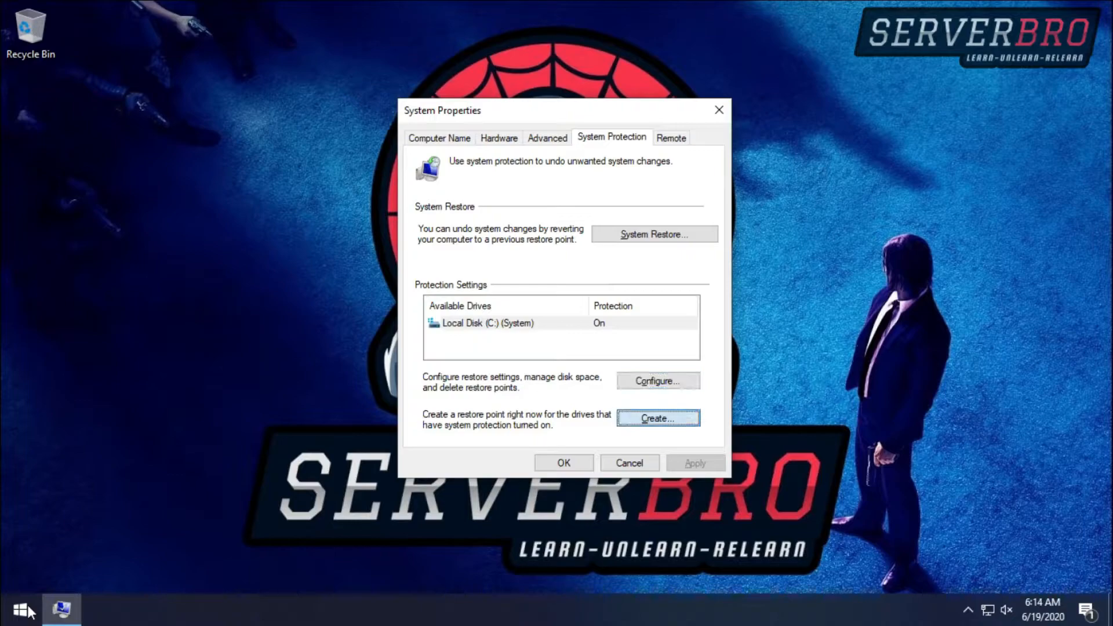
key("Return")
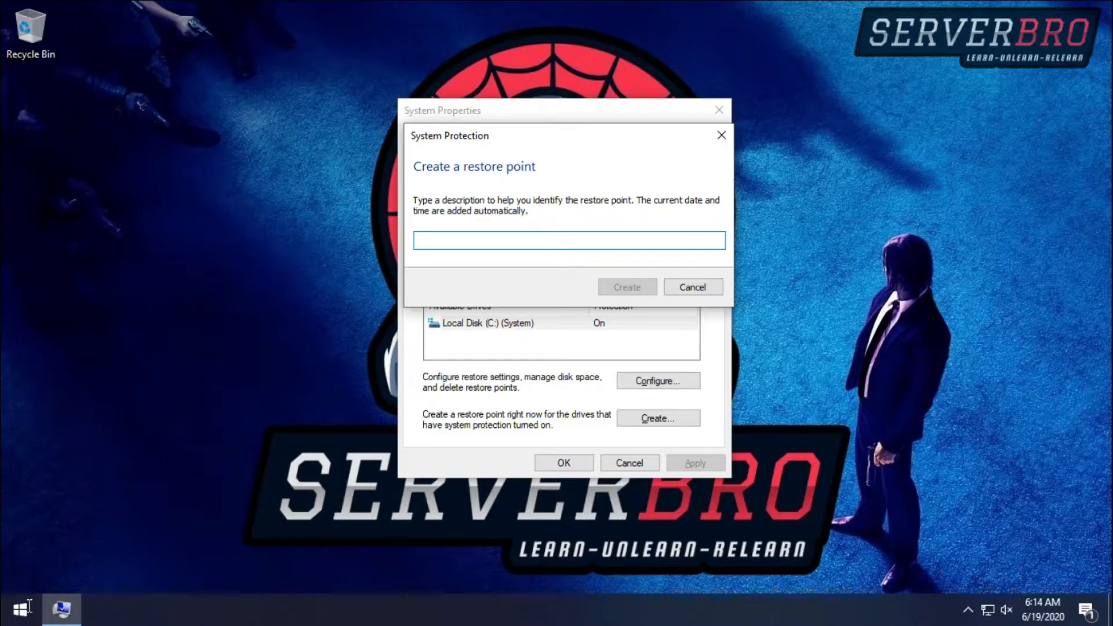
type("Bac")
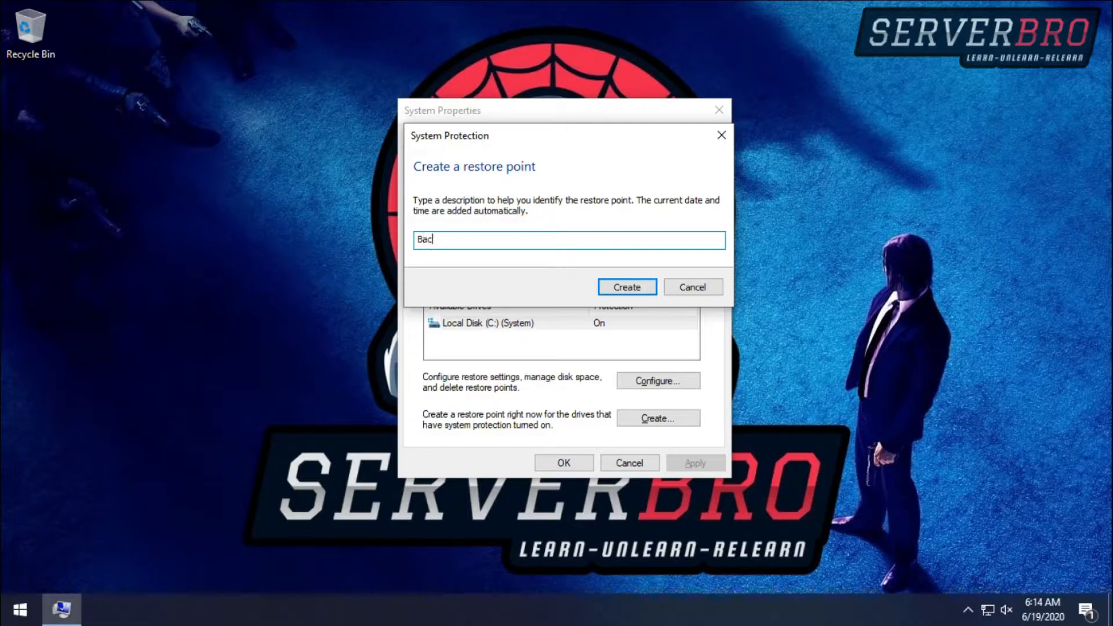
type("kup 1")
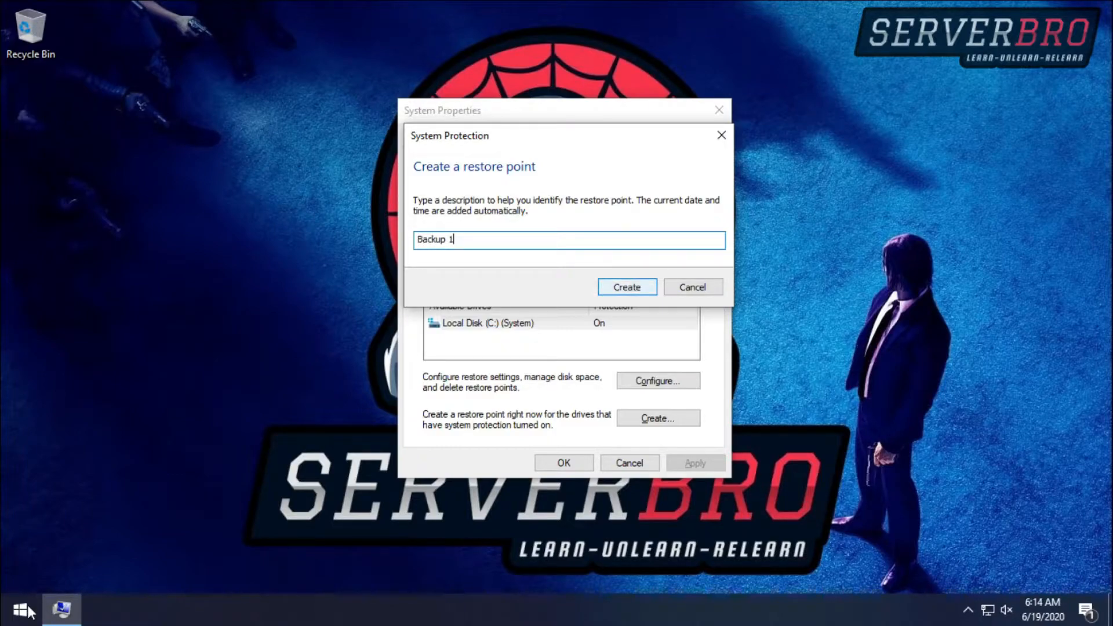
key("Return")
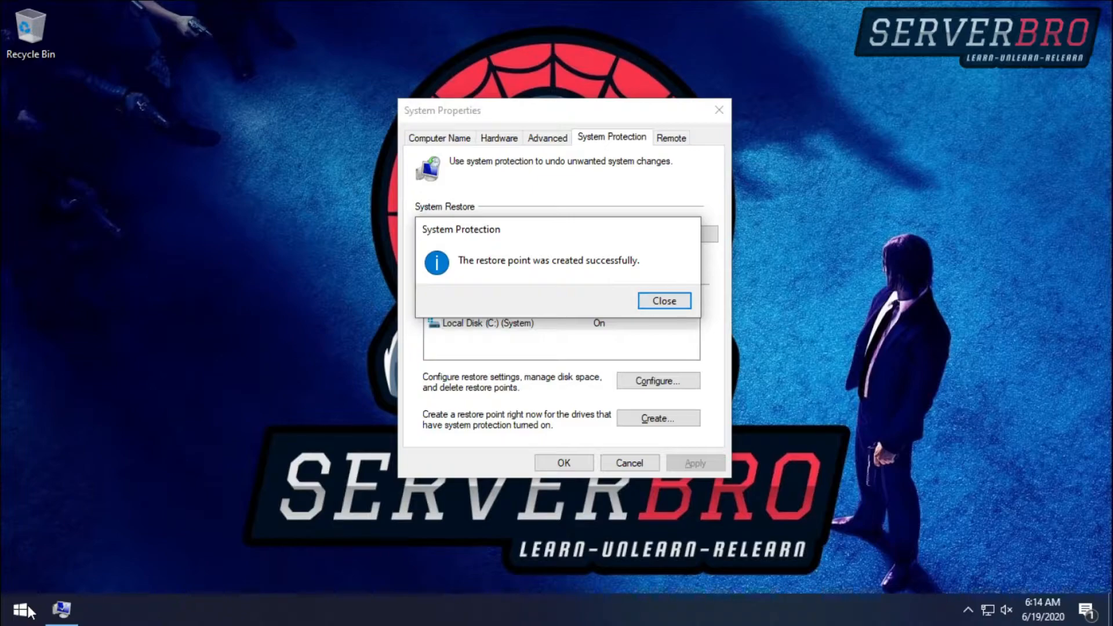
left_click_drag(520, 229, 472, 207)
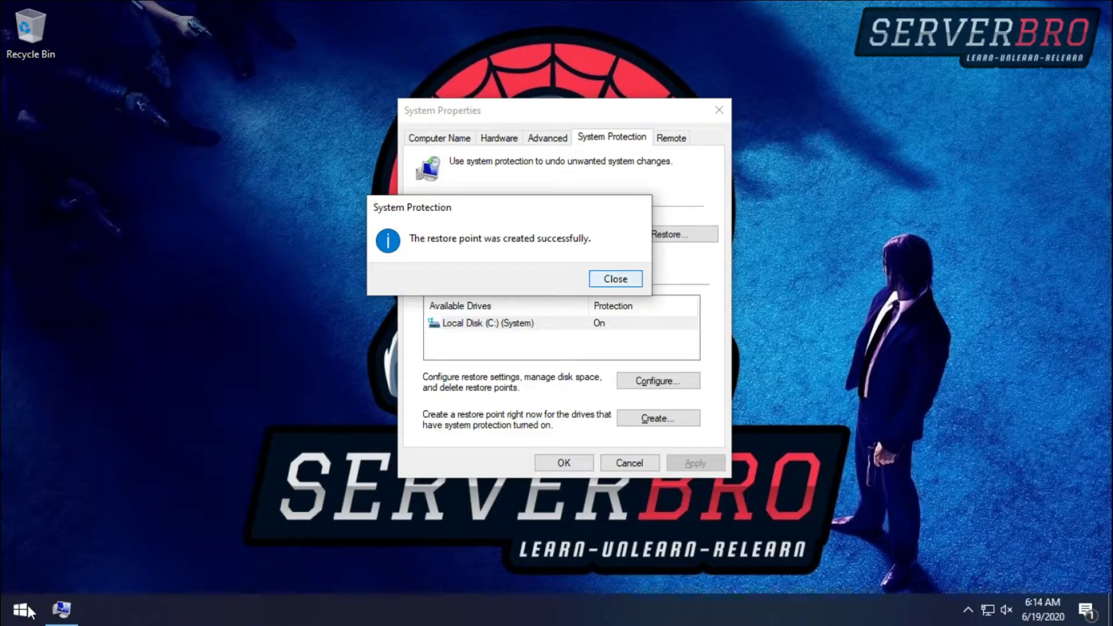
key("Return")
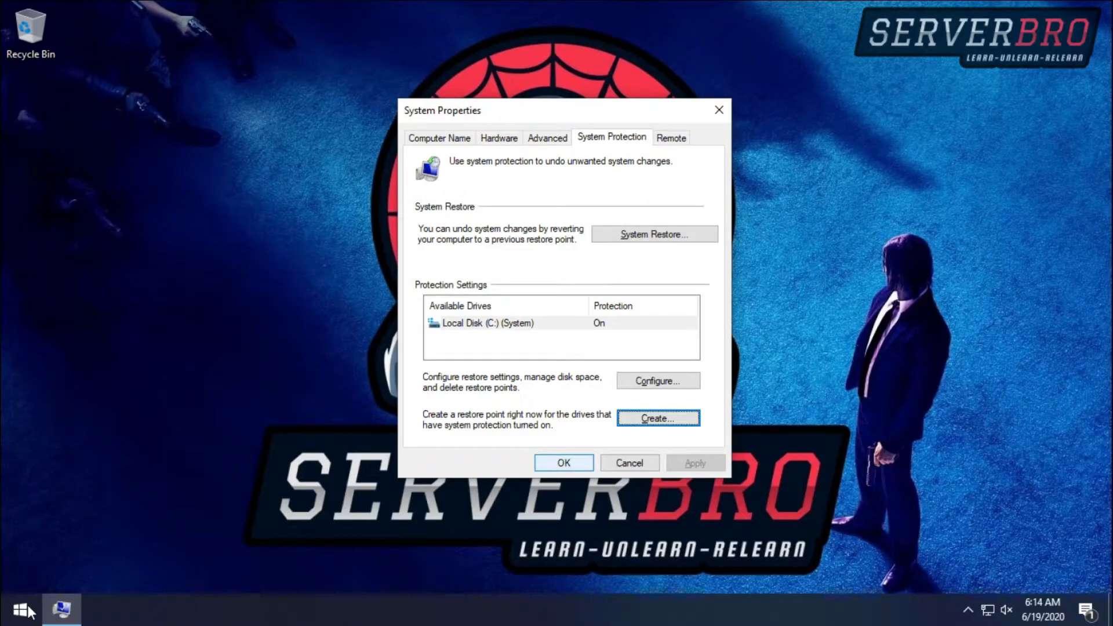
key("Tab")
key("Return")
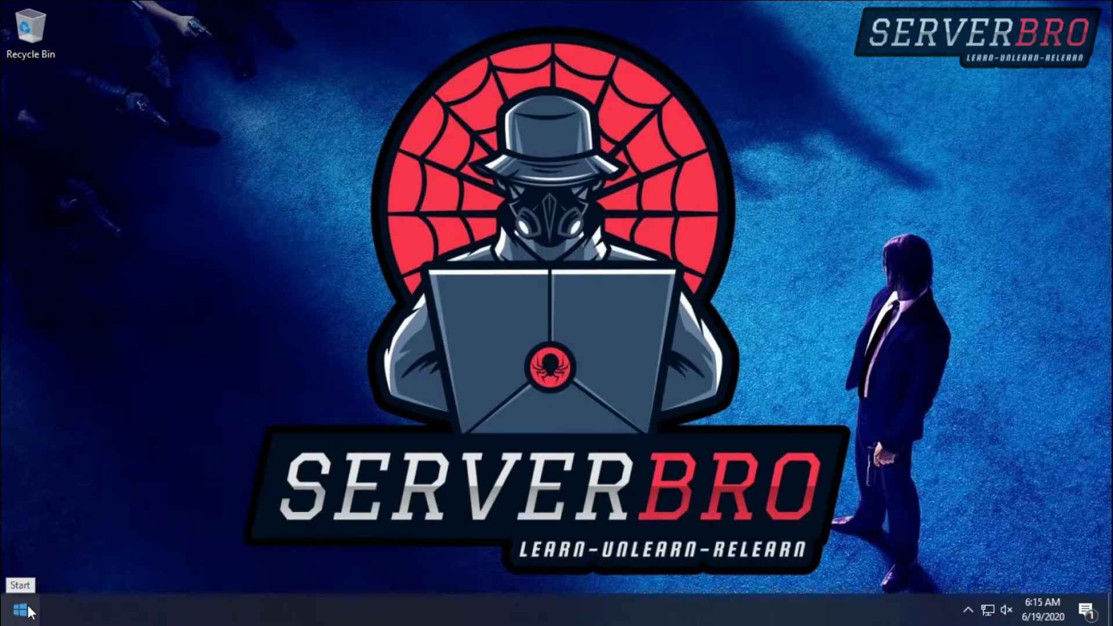
- Open Update & Security in Windows Settings and check for Windows updates
right_click(27, 604)
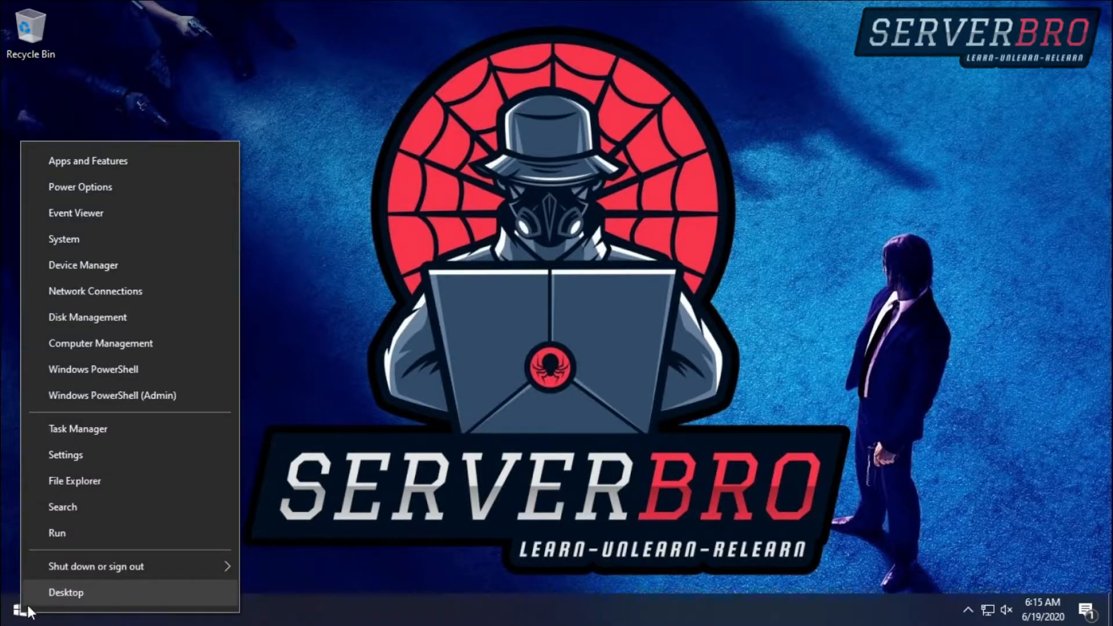
key("Up")
key("Up")
key("Up")
key("Up")
key("Up")
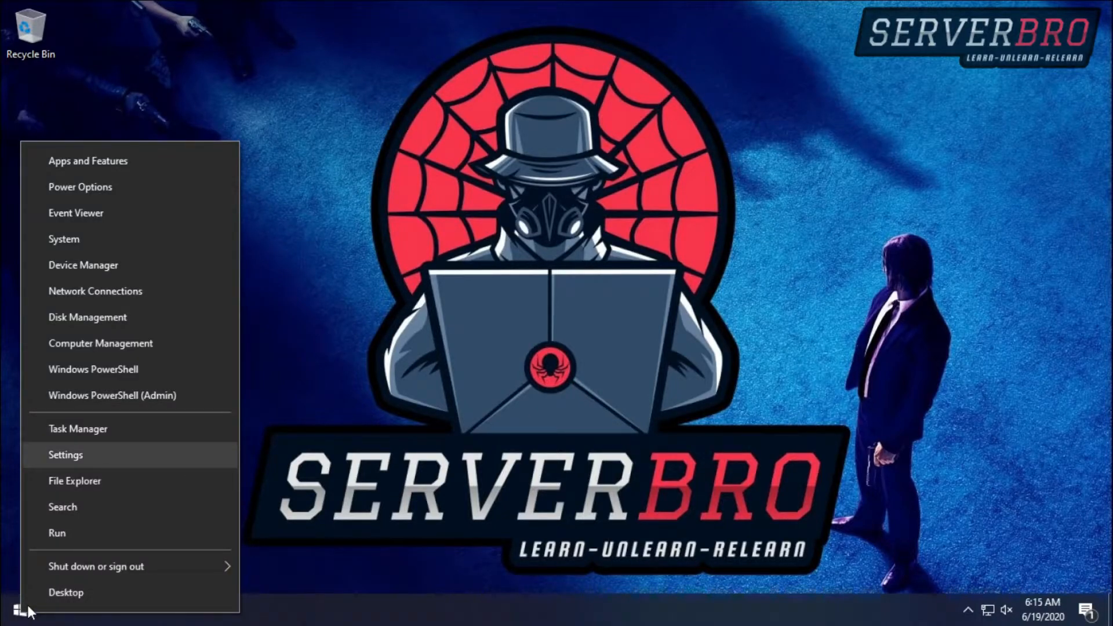
key("Return")
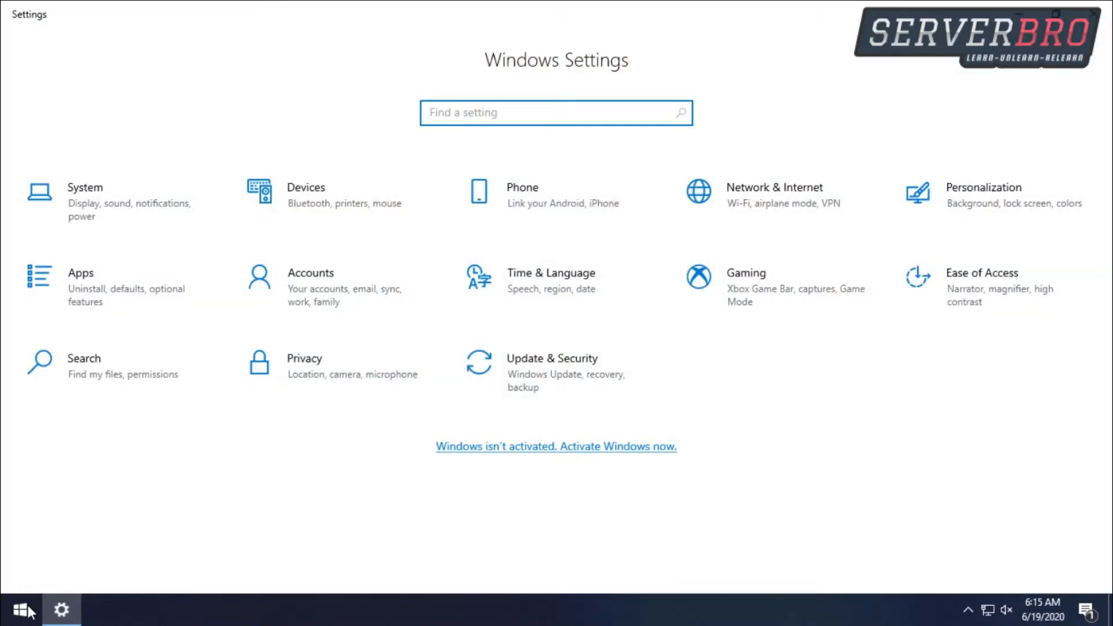
key("shift+Tab")
key("Return")
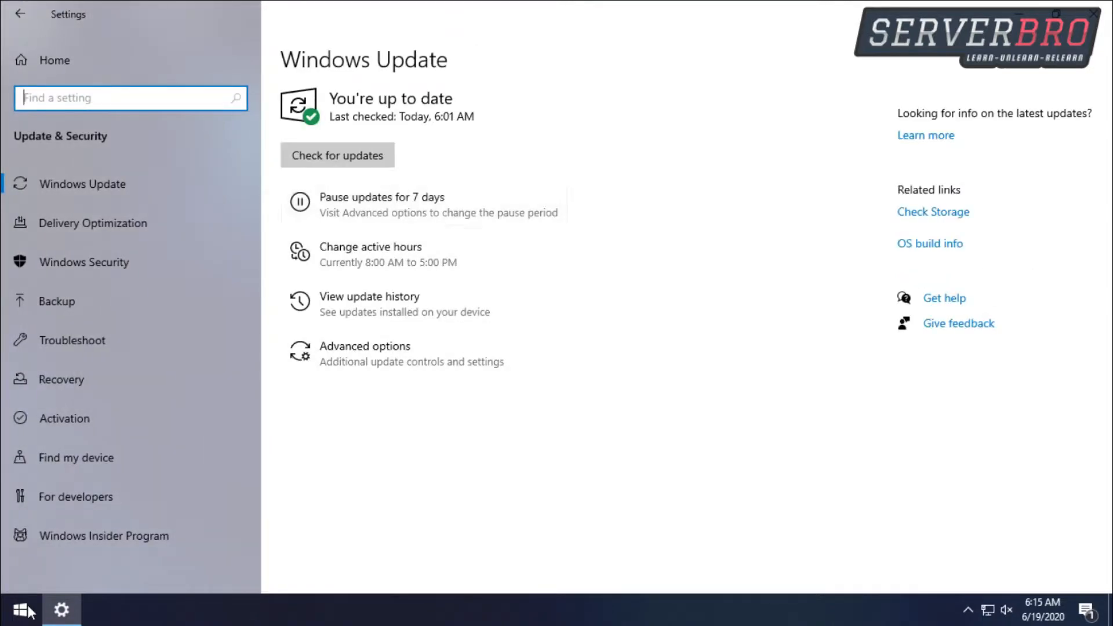
left_click(338, 156)
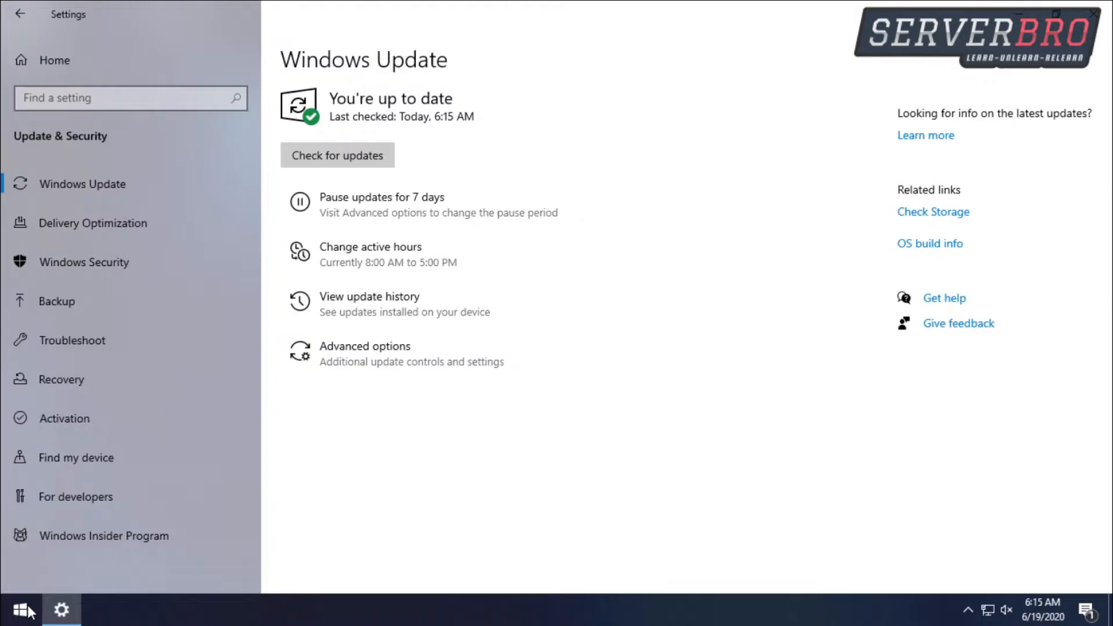
- Review the advanced Windows Update options and the update history, and close Settings
left_click(424, 354)
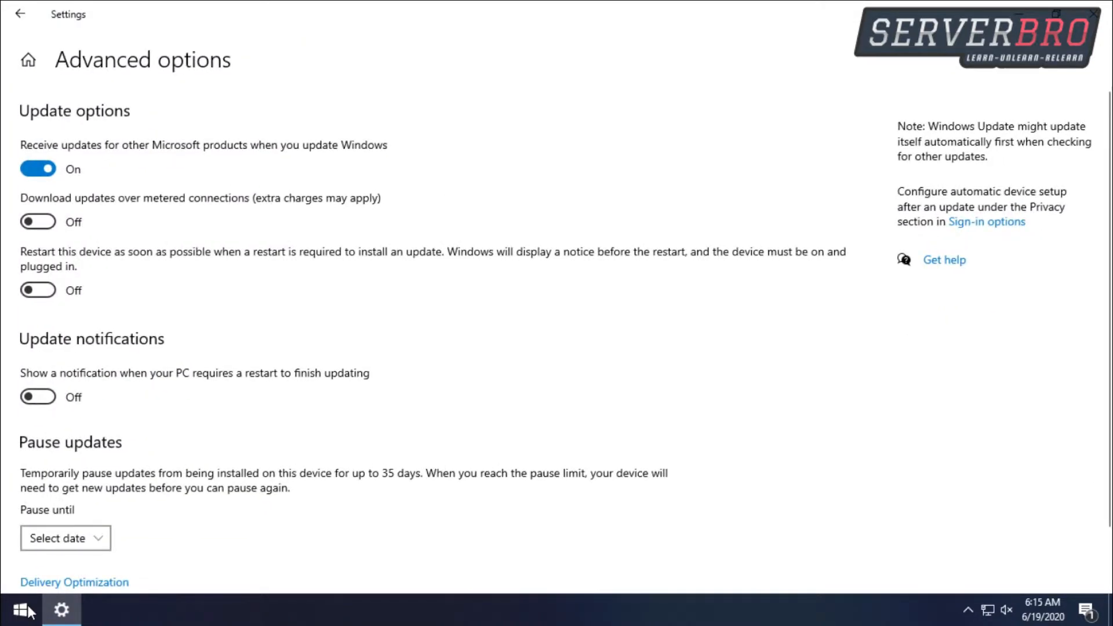
scroll(423, 353, "down", 2)
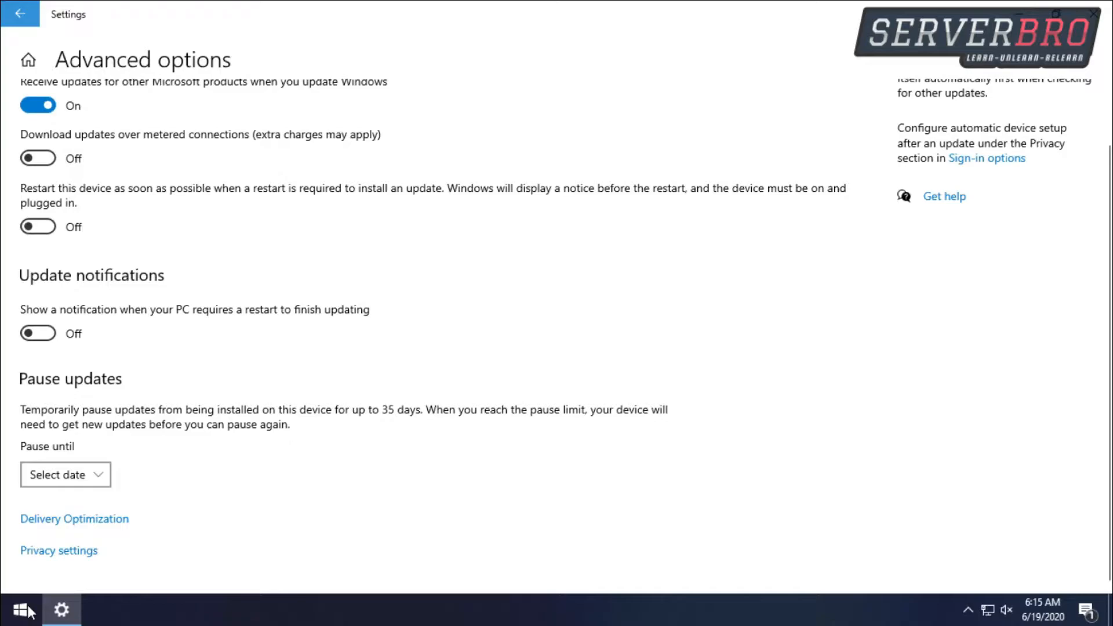
left_click(20, 14)
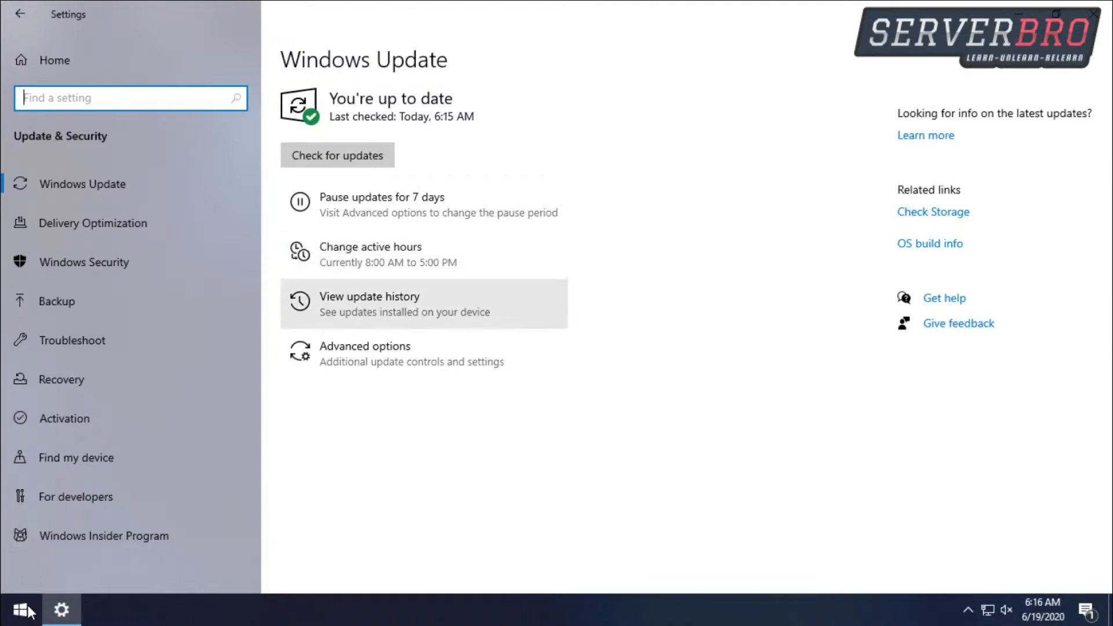
left_click(371, 304)
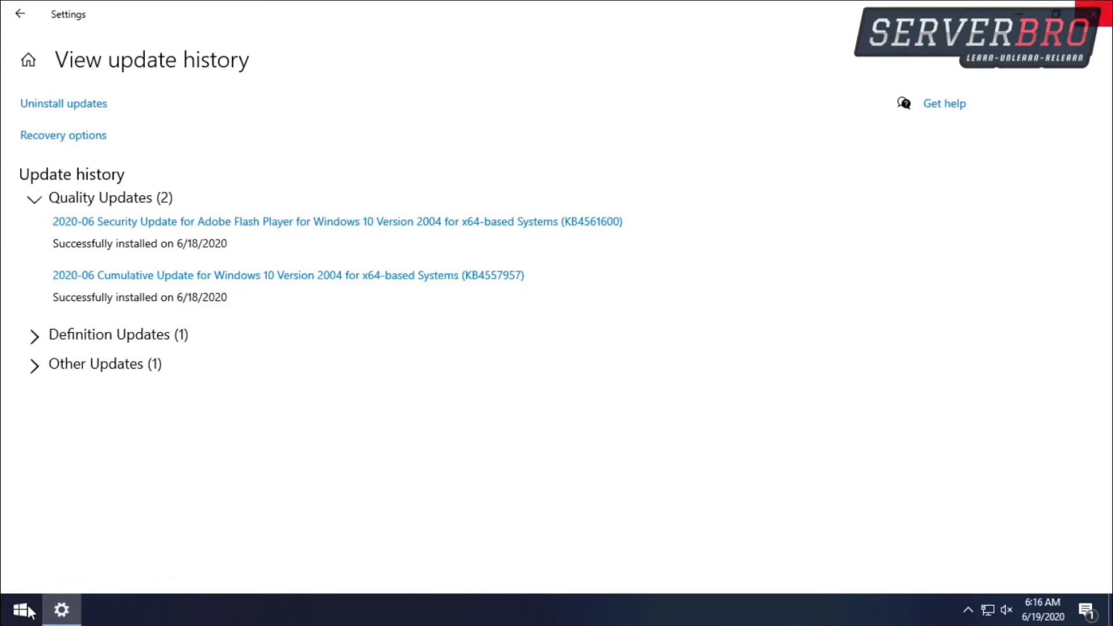
left_click(1094, 14)
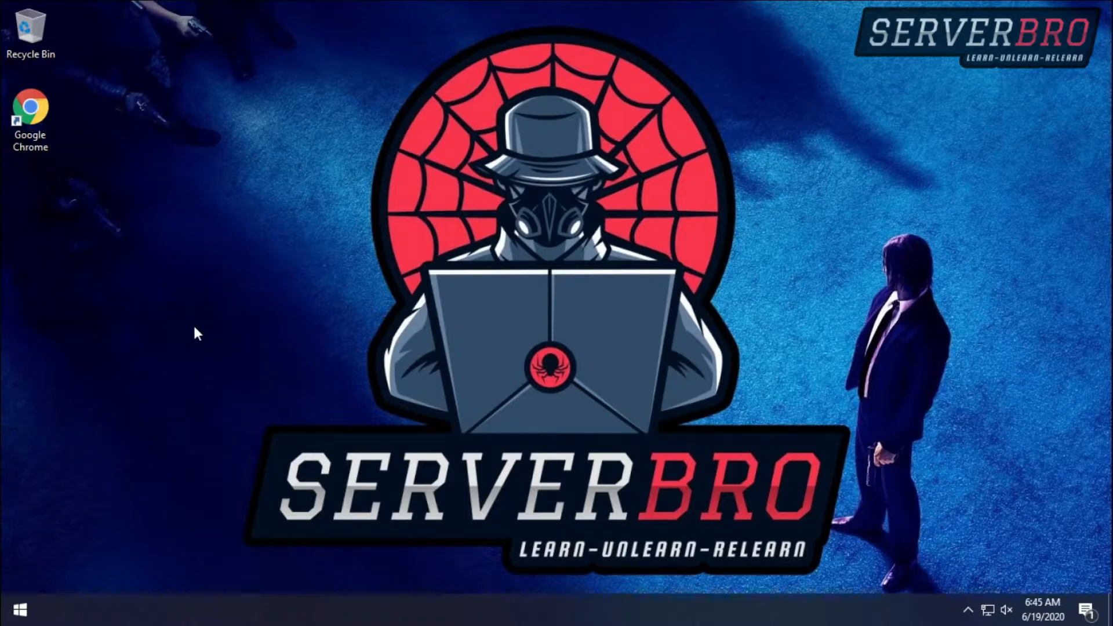
- Reopen Windows Settings and go to the Default apps page of the Apps category
right_click(8, 616)
key("Up")
key("Up")
key("Up")
key("Up")
key("Up")
key("Up")
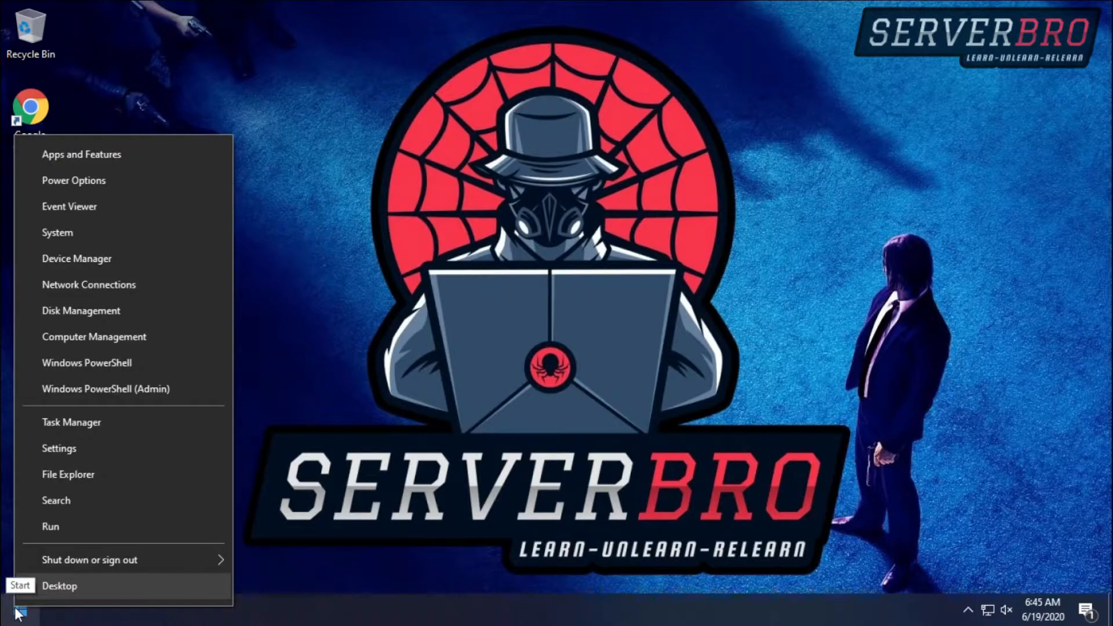
key("Return")
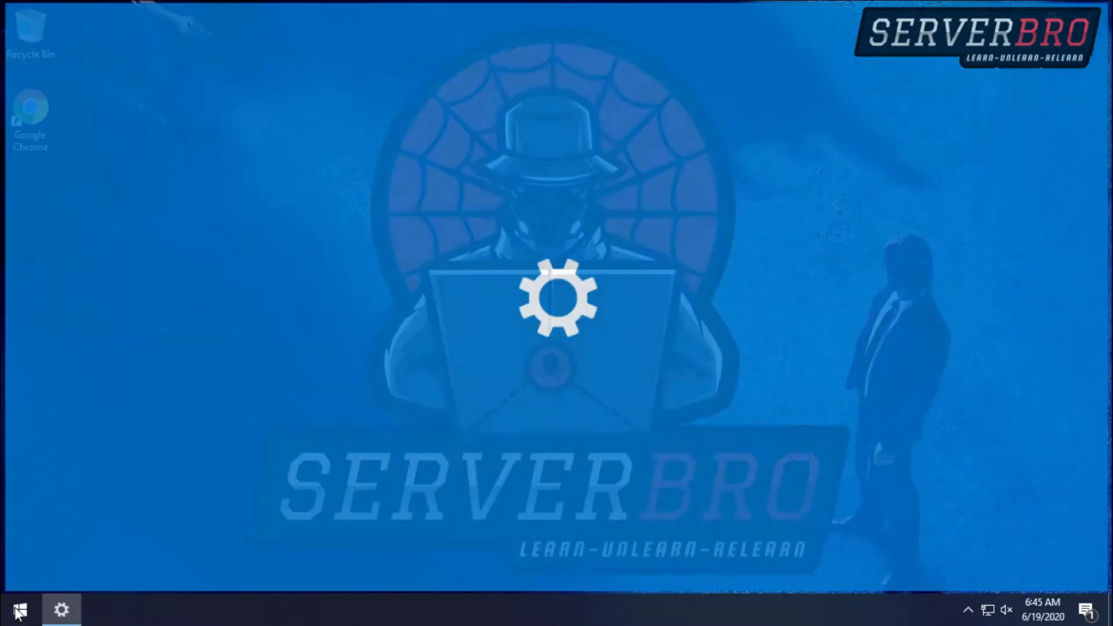
key("Tab")
key("Up")
key("Return")
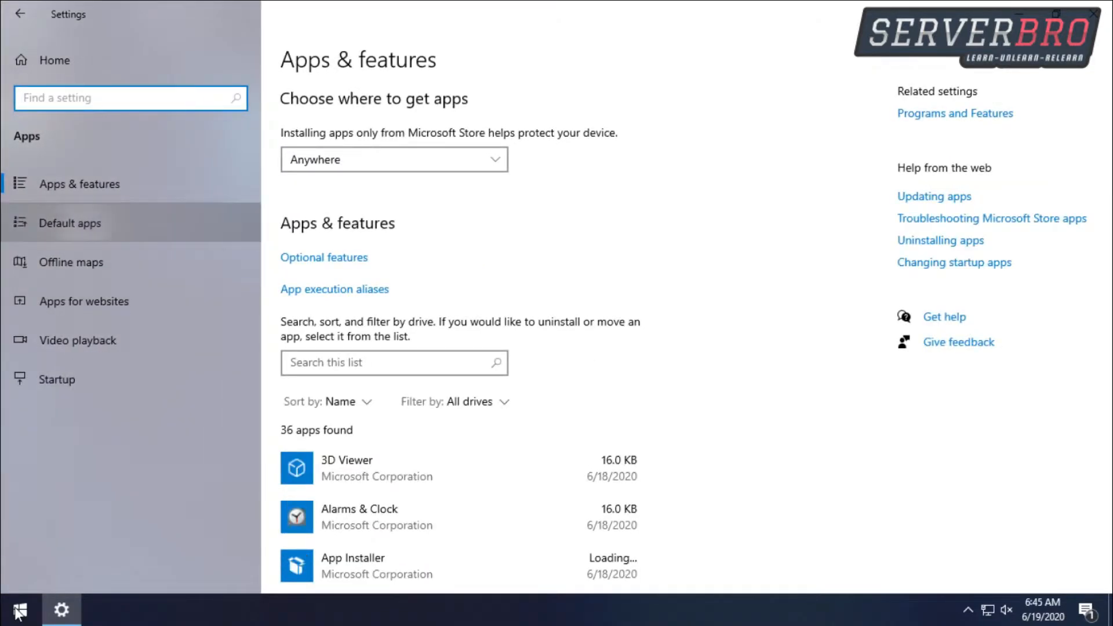
key("Return")
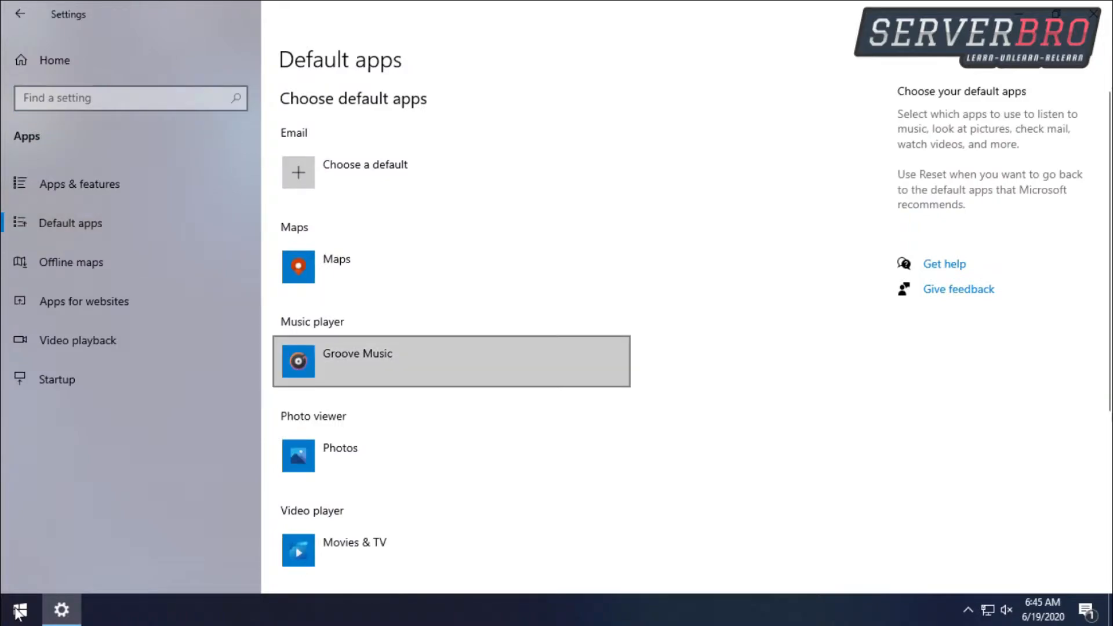
- Set Google Chrome as the default web browser in place of Microsoft Edge
scroll(451, 366, "down", 3)
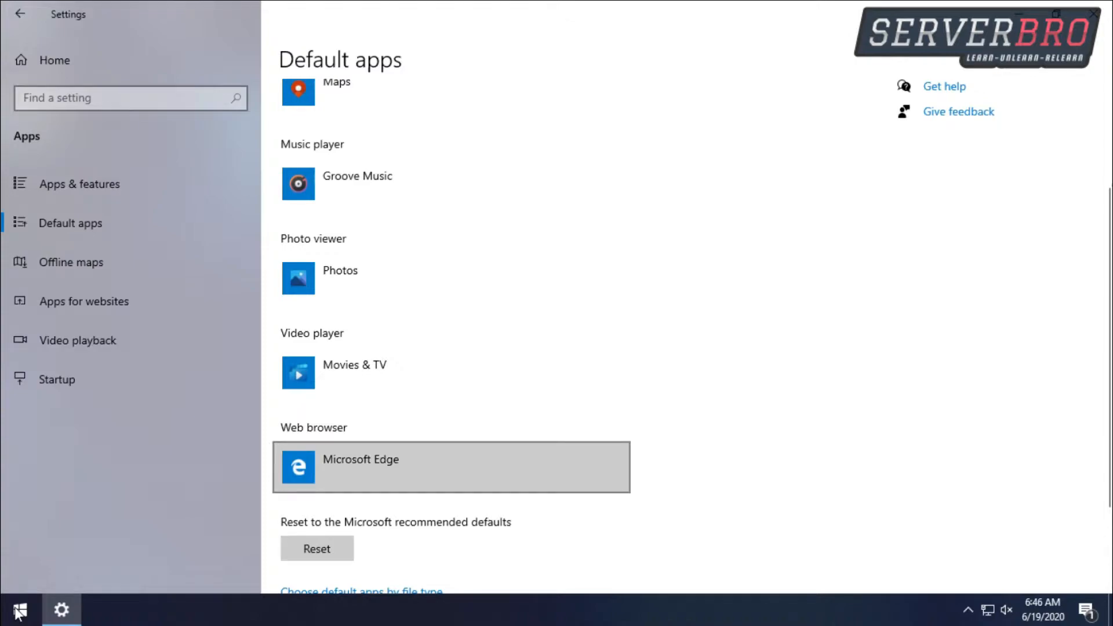
left_click(452, 467)
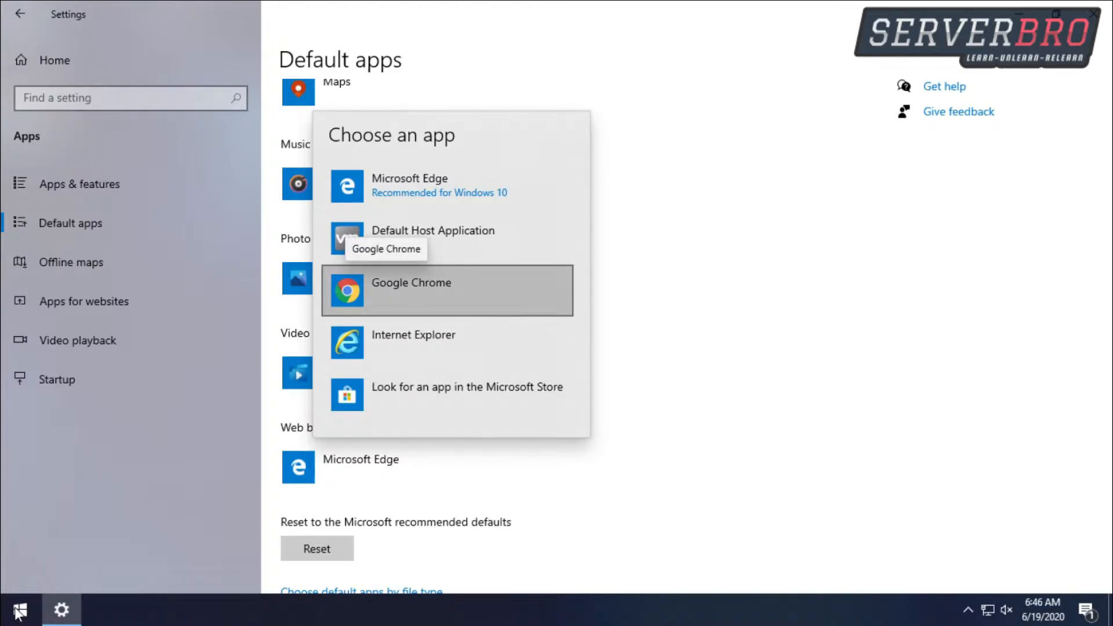
left_click(406, 284)
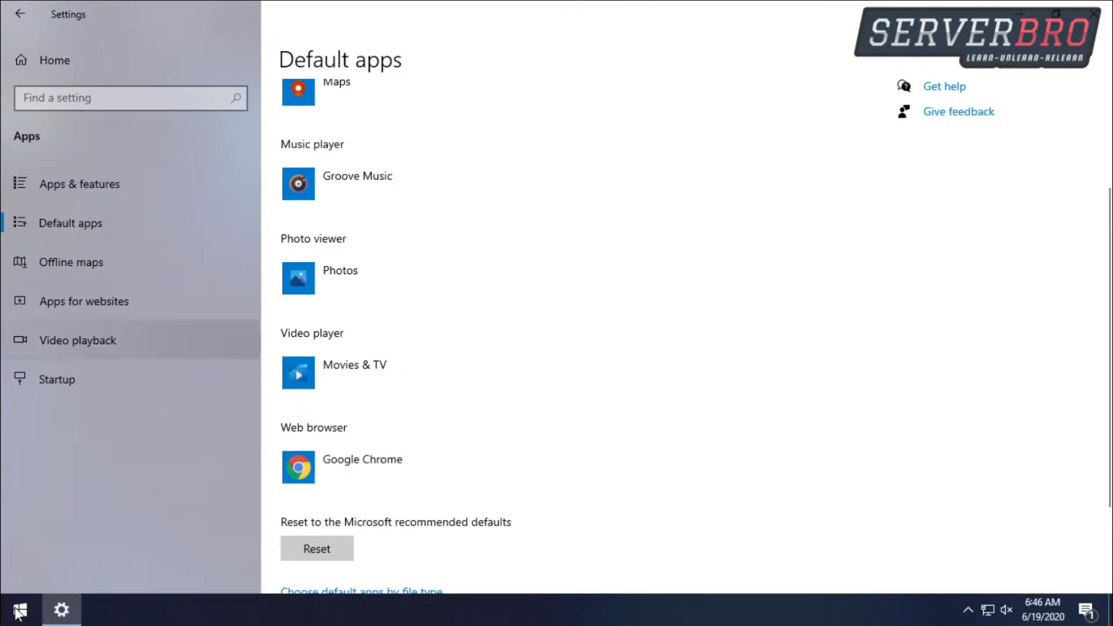
- Turn off automatic map updates in the Offline maps settings and delete all downloaded maps
left_click(71, 262)
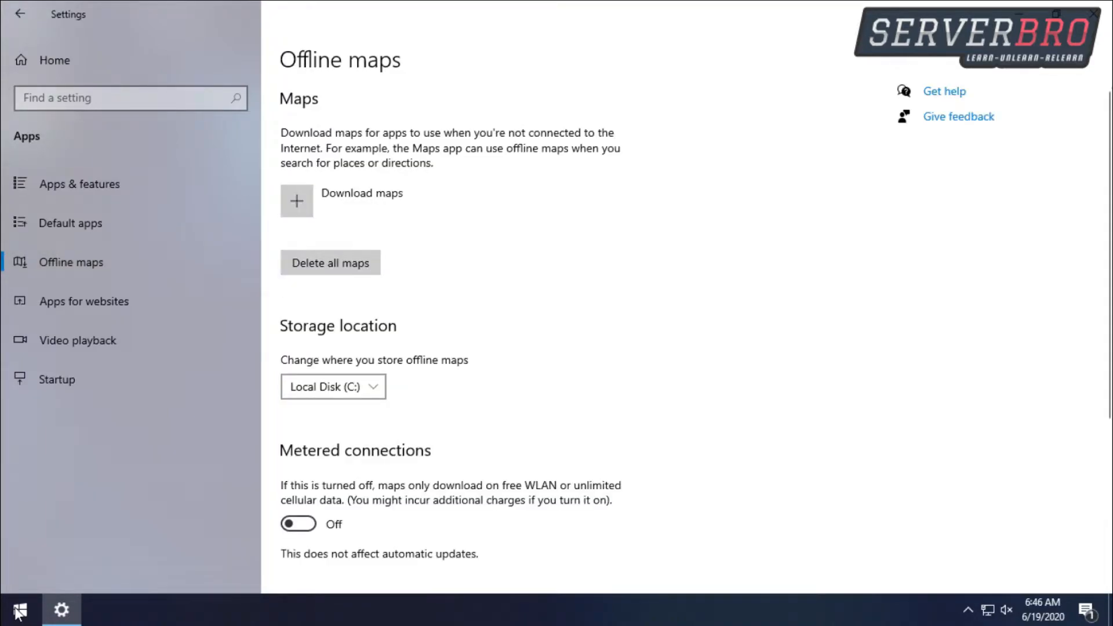
scroll(464, 343, "down", 3)
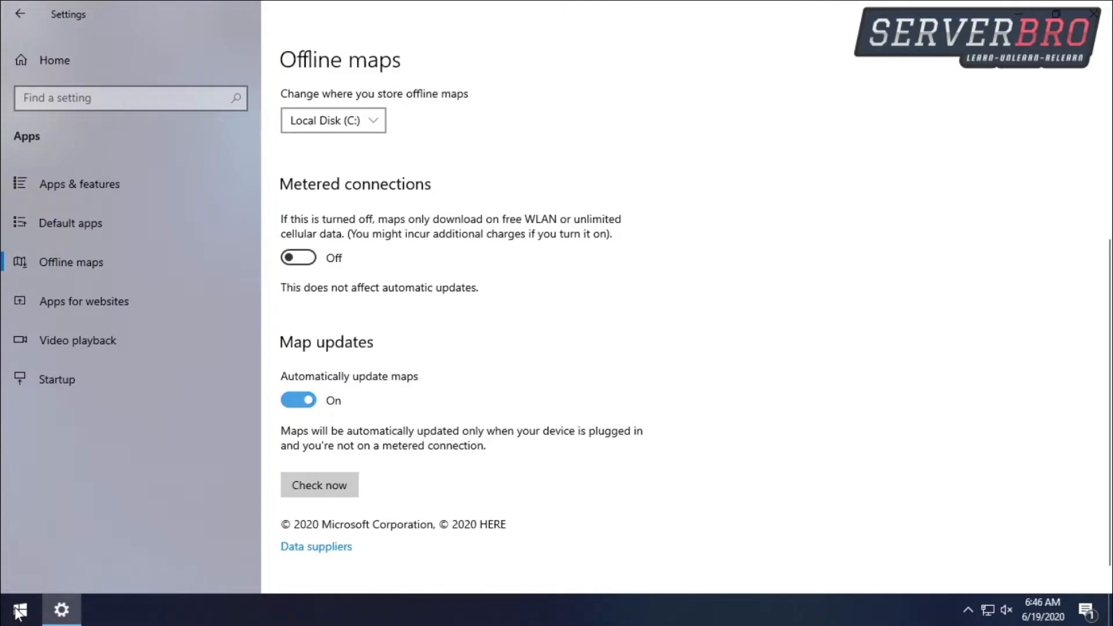
left_click(299, 400)
scroll(299, 400, "up", 2)
scroll(464, 325, "up", 3)
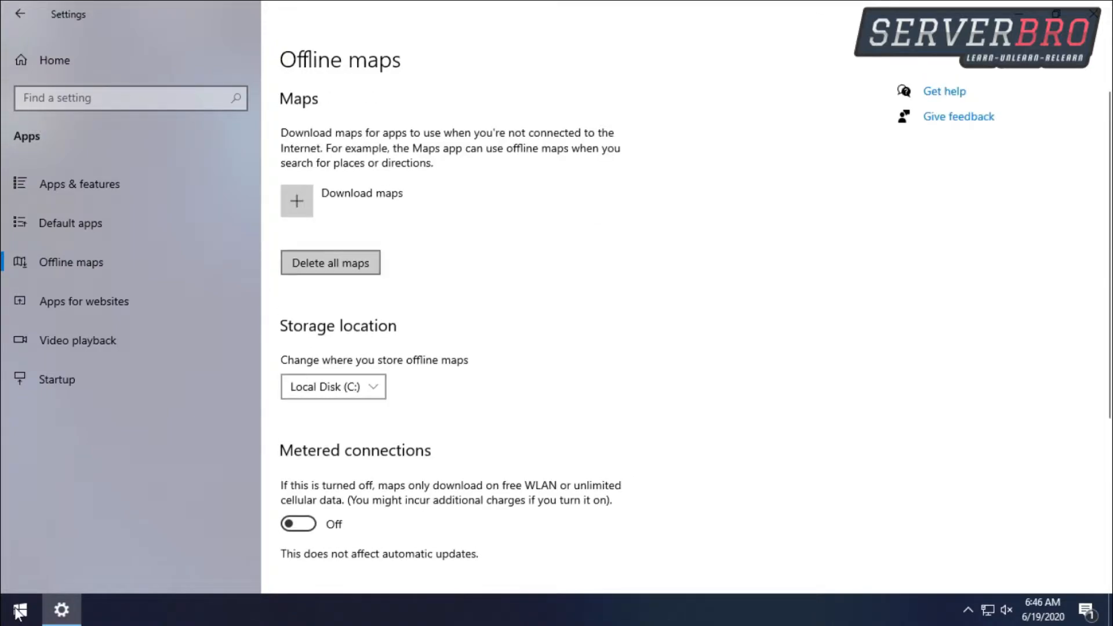
left_click(330, 263)
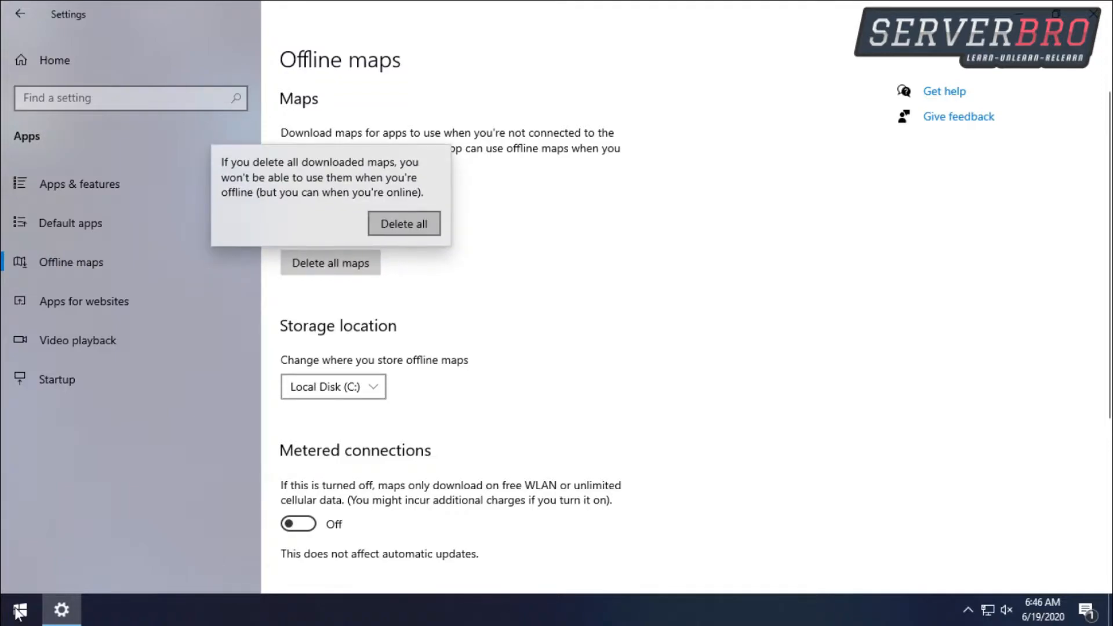
left_click(403, 221)
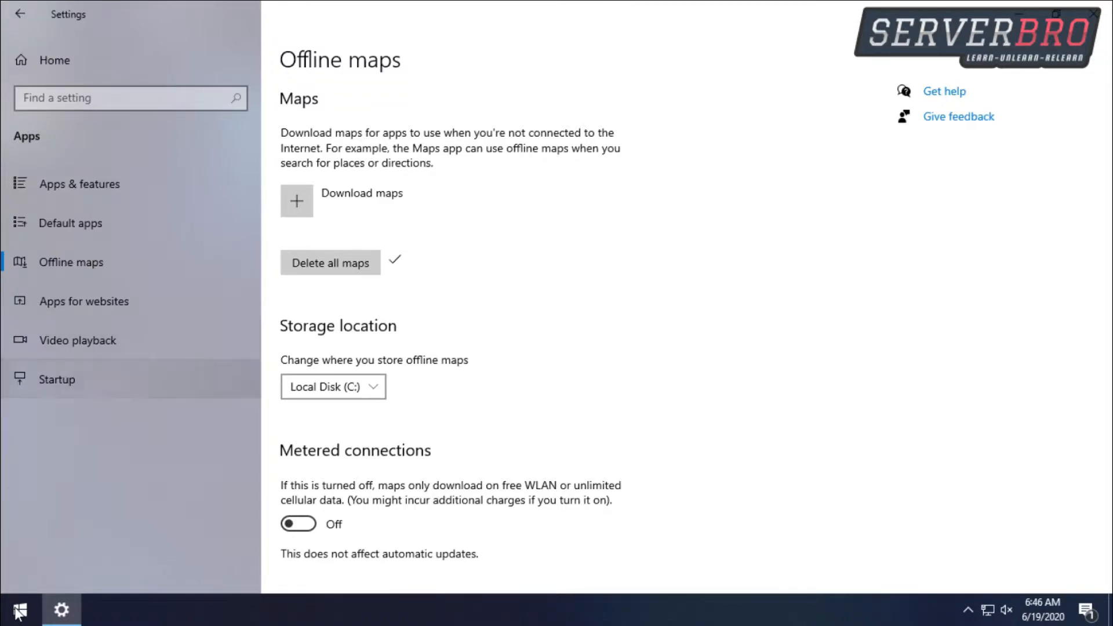
- On the Startup page, disable automatic startup for Cortana, Microsoft OneDrive and VMware Tools Core Service
left_click(57, 379)
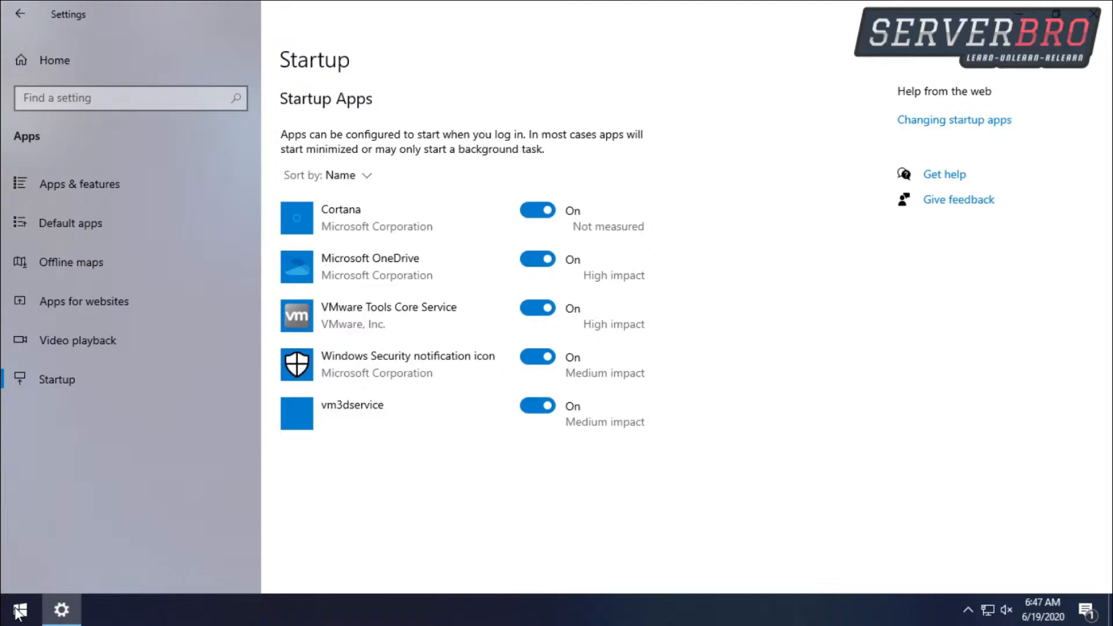
left_click(538, 210)
left_click(538, 259)
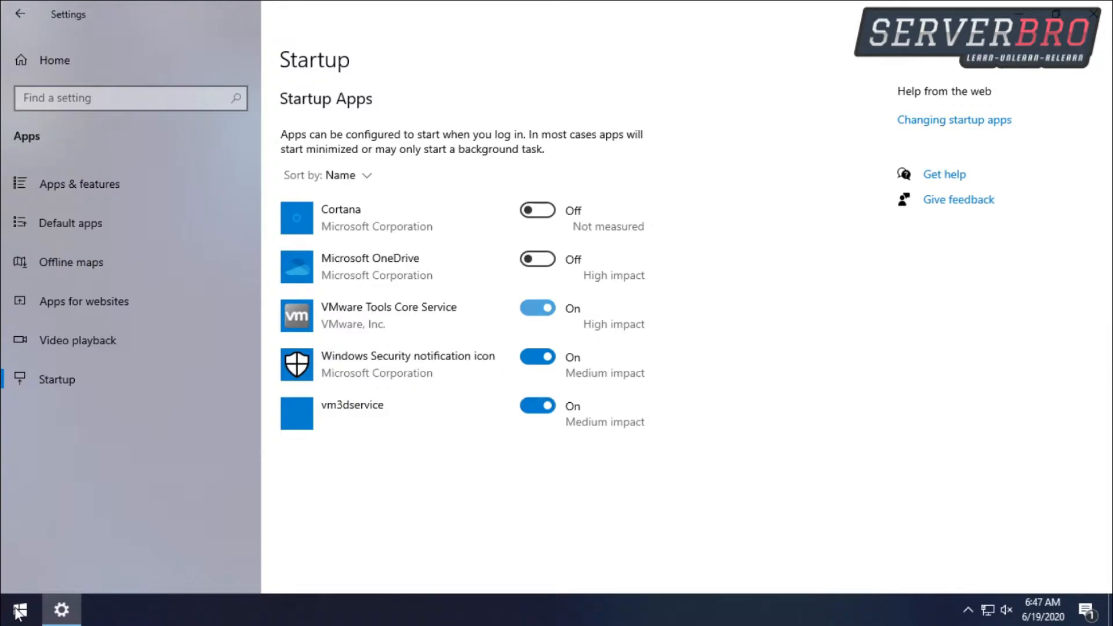
left_click(537, 307)
- In the Privacy settings, turn off language list access, app launch tracking, suggested content, and inking and typing personalization
left_click(20, 13)
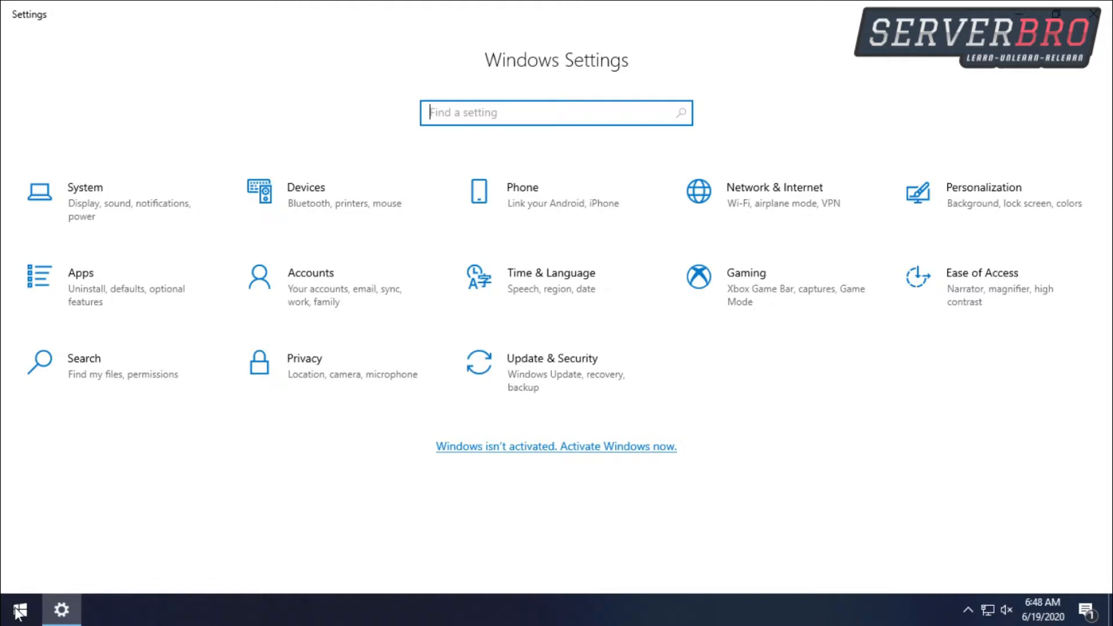
left_click(304, 365)
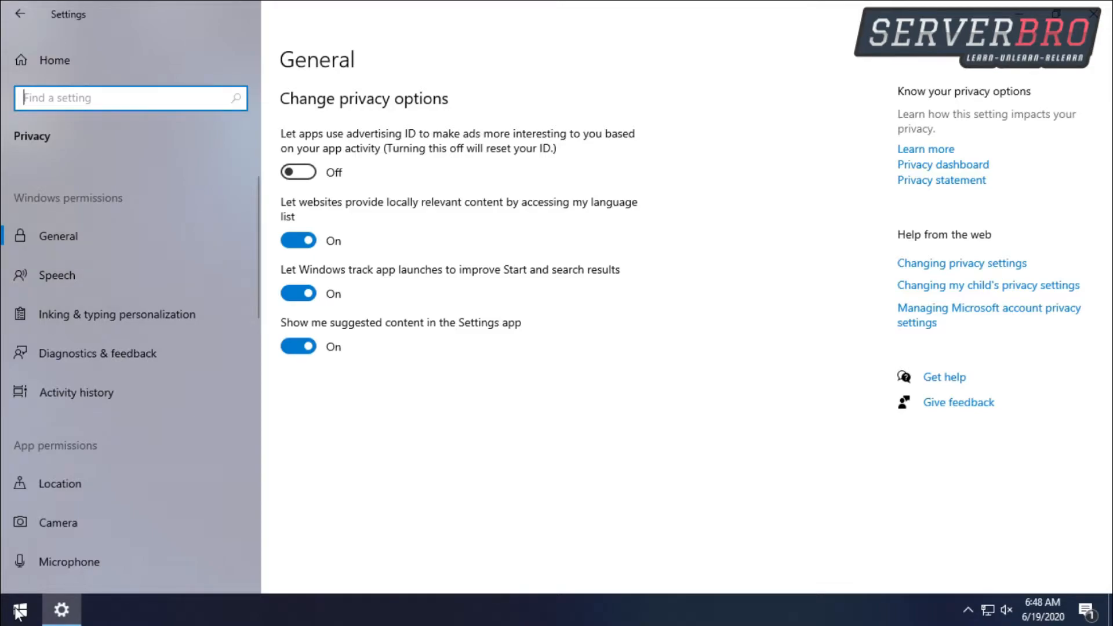
left_click(298, 240)
left_click(299, 293)
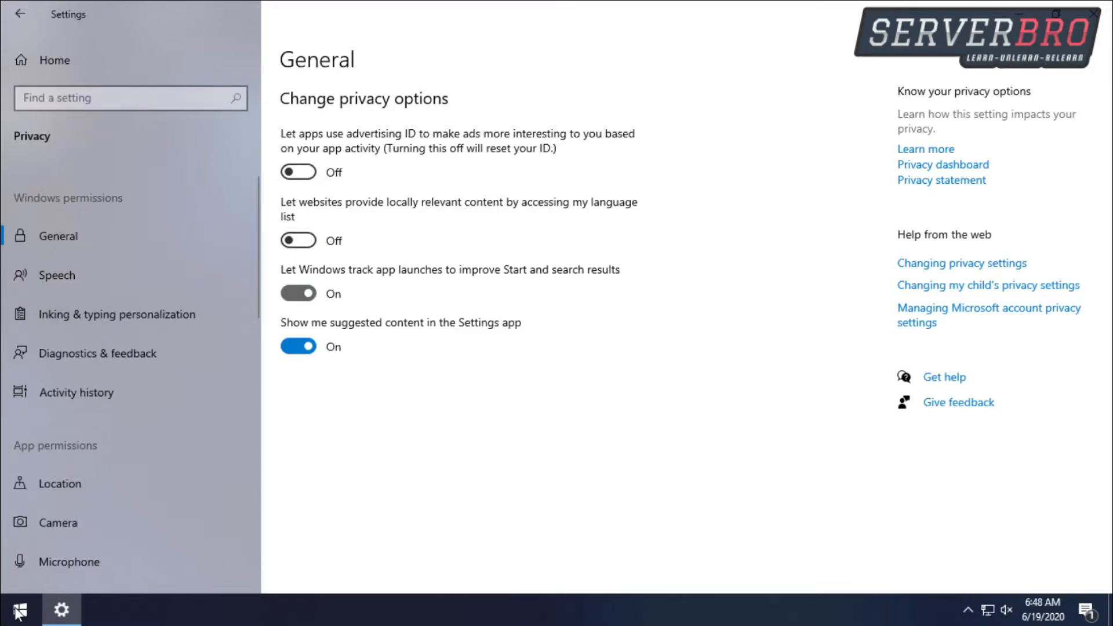
left_click(299, 346)
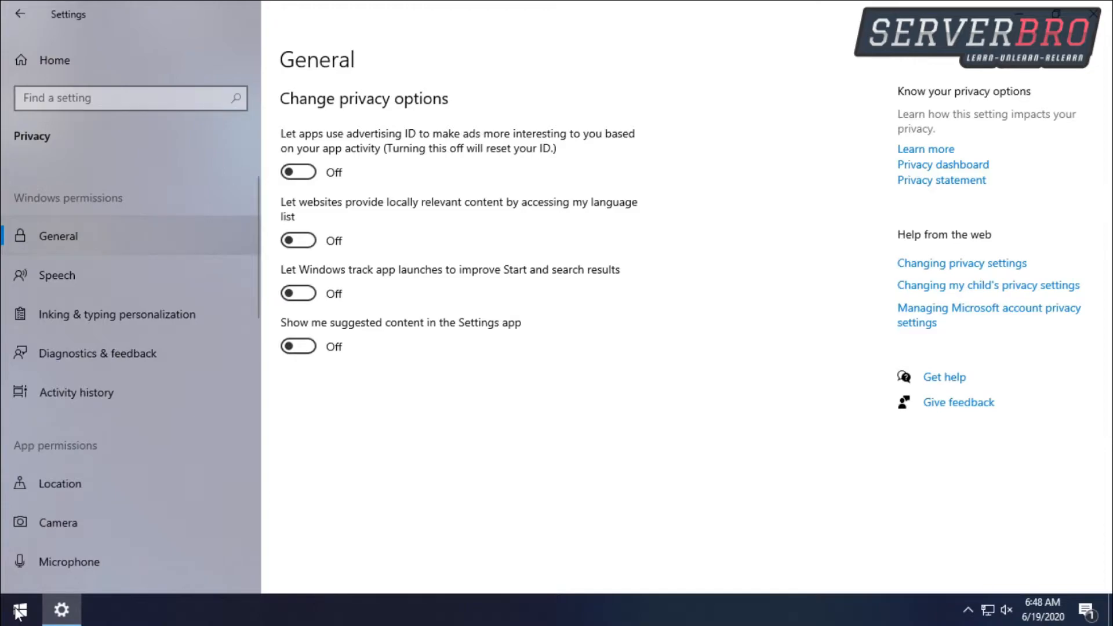
left_click(116, 314)
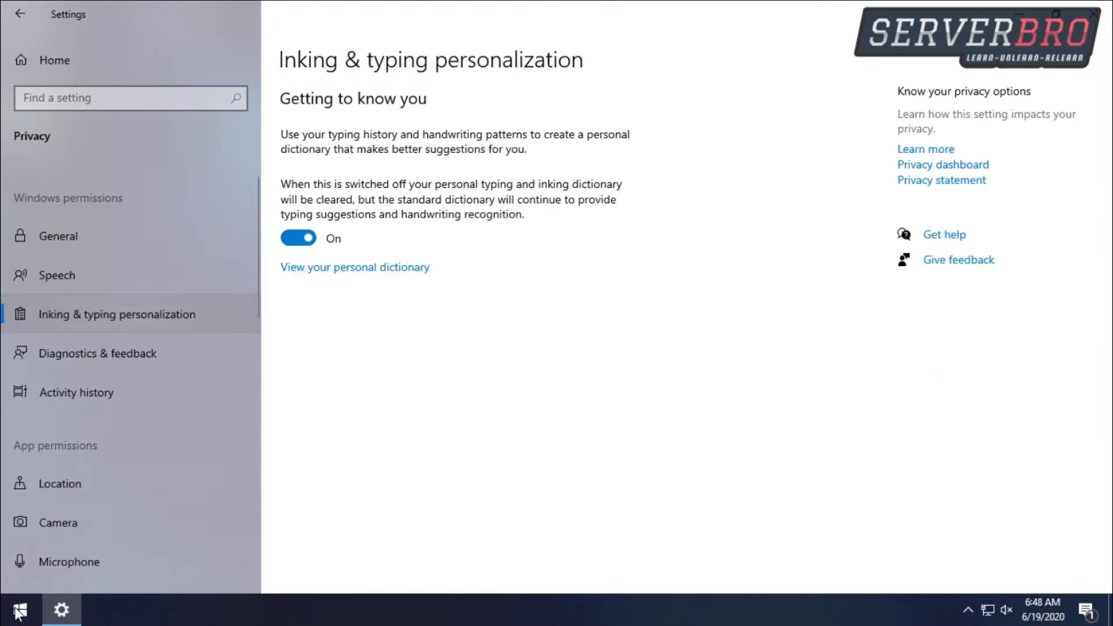
left_click(298, 238)
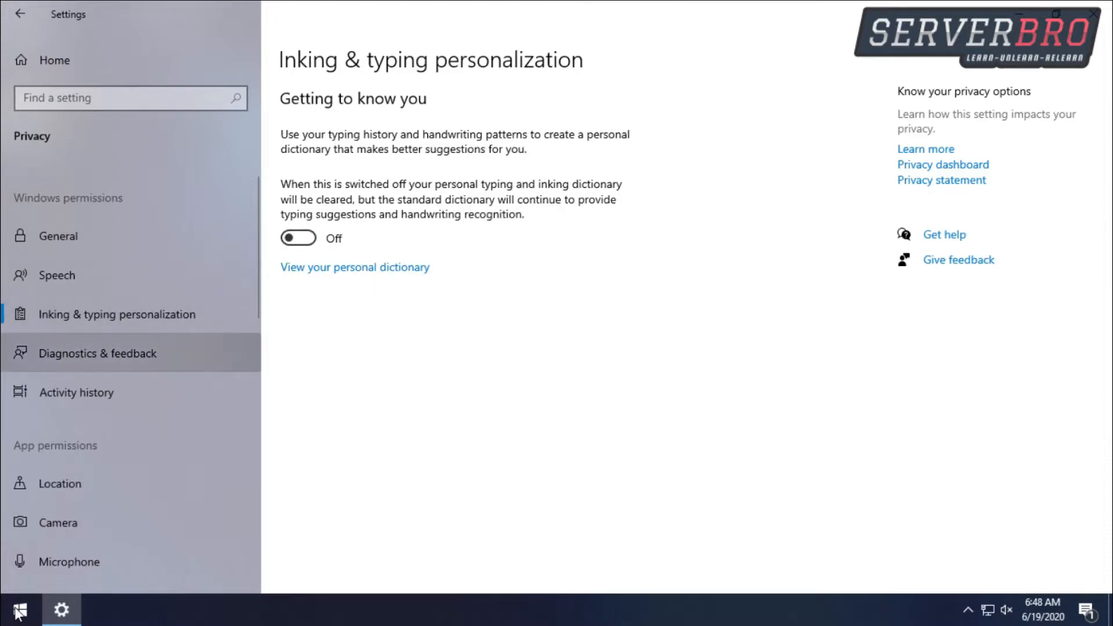
- Review the diagnostic data, inking and typing improvement, tailored experiences and diagnostic data viewing options under Diagnostics & feedback
left_click(98, 353)
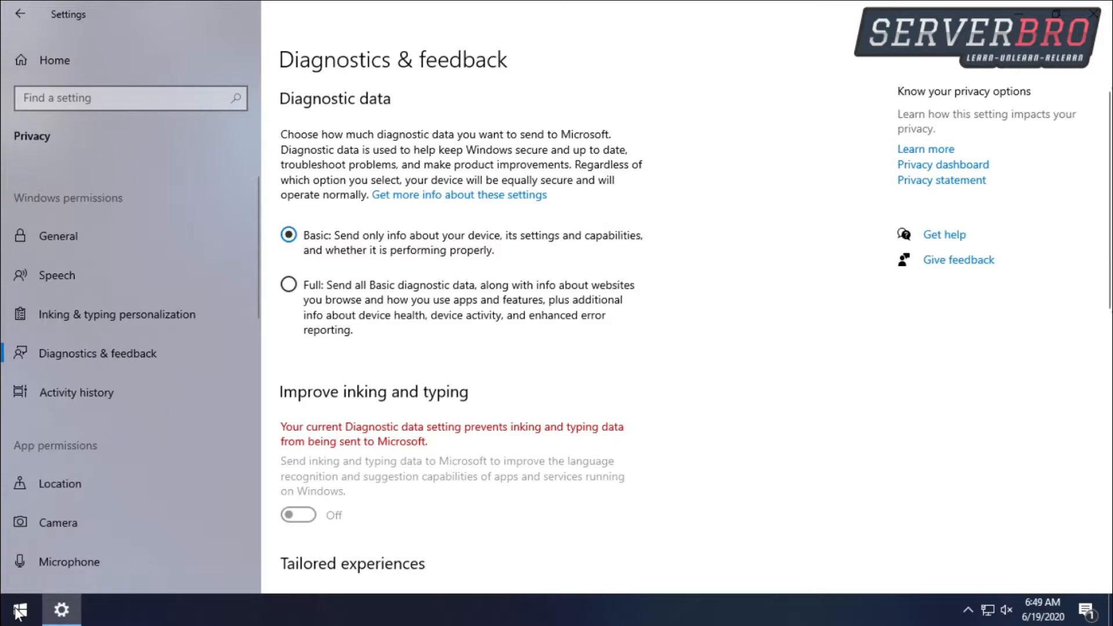
scroll(452, 325, "down", 5)
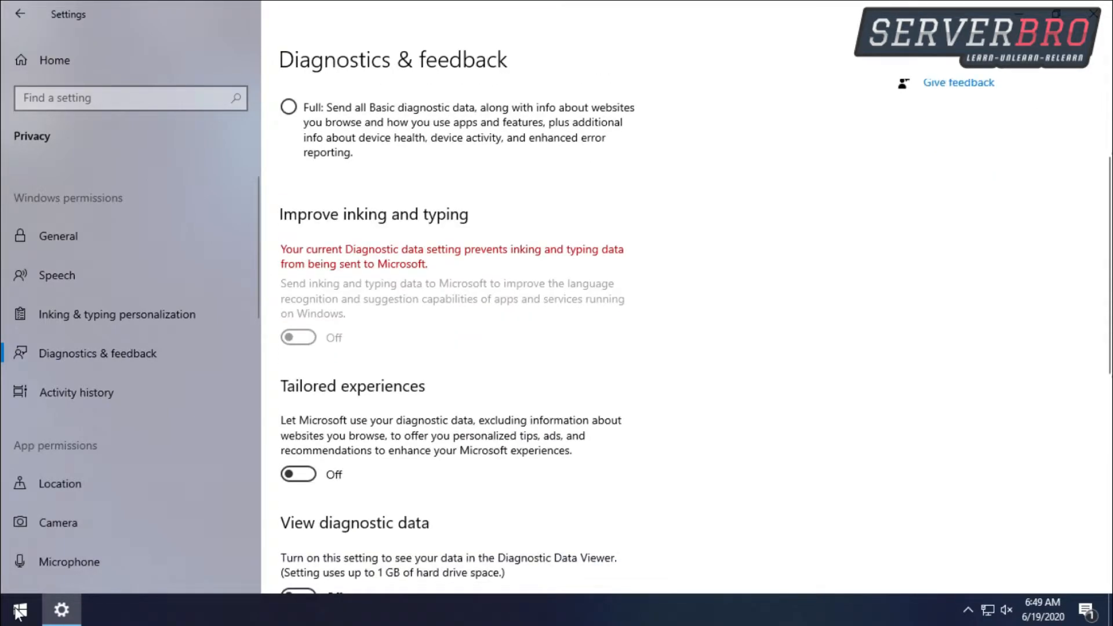
scroll(453, 324, "down", 2)
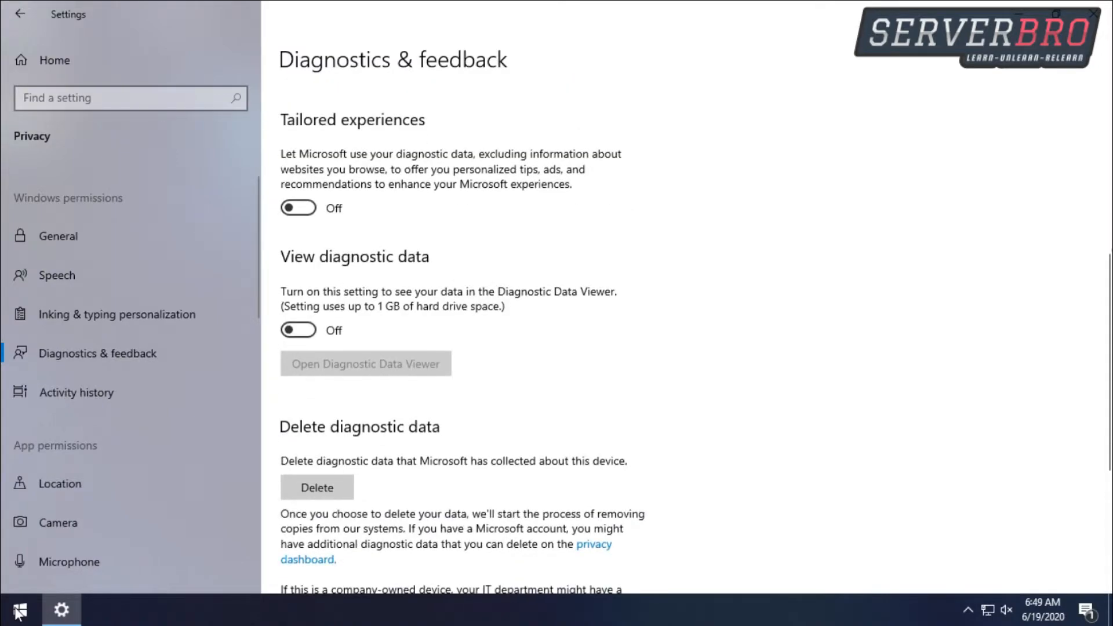
scroll(452, 325, "down", 2)
scroll(453, 325, "up", 6)
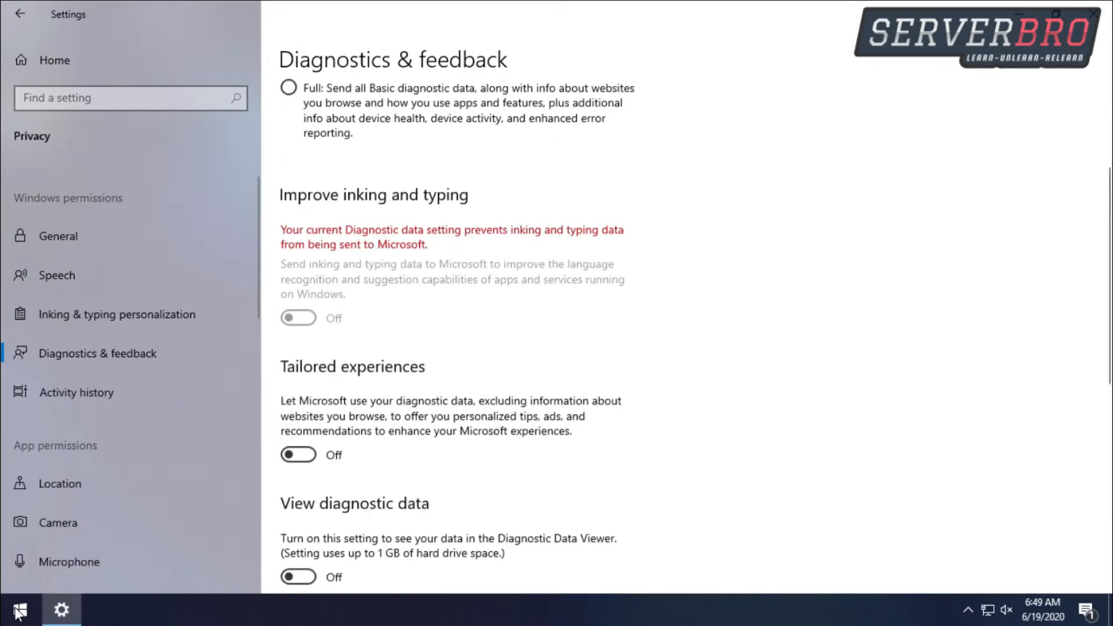
scroll(452, 325, "down", 2)
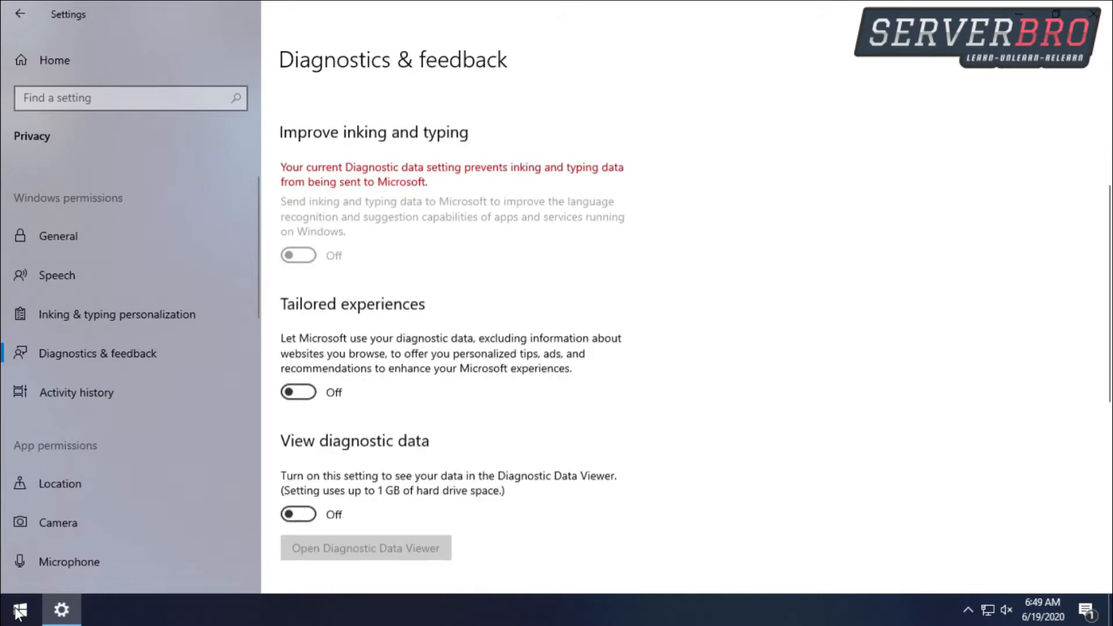
scroll(452, 324, "up", 4)
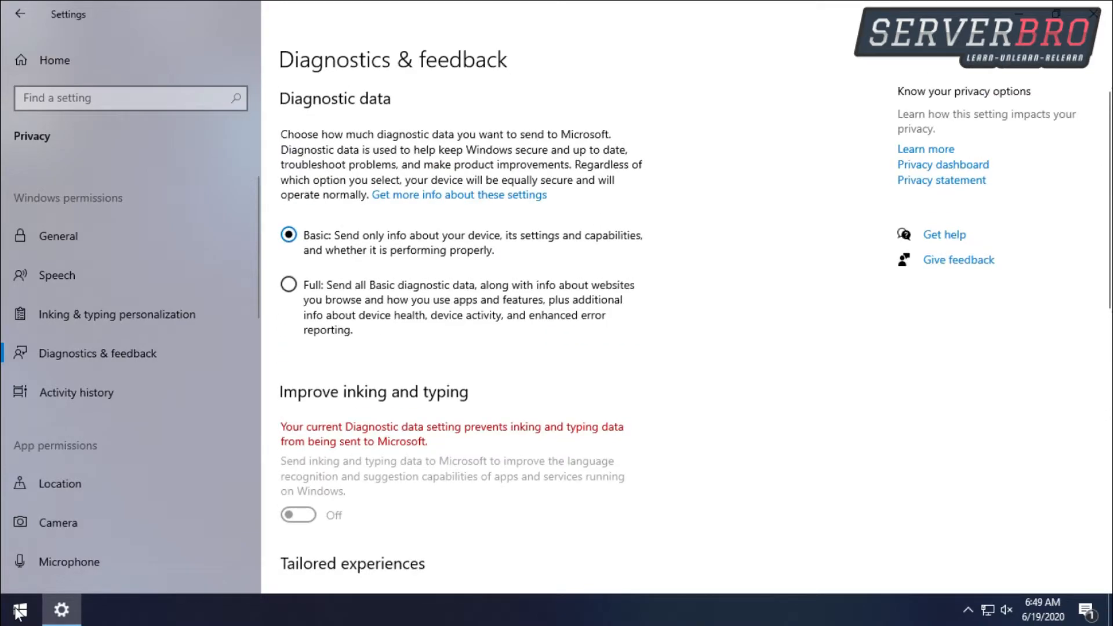
scroll(453, 325, "down", 8)
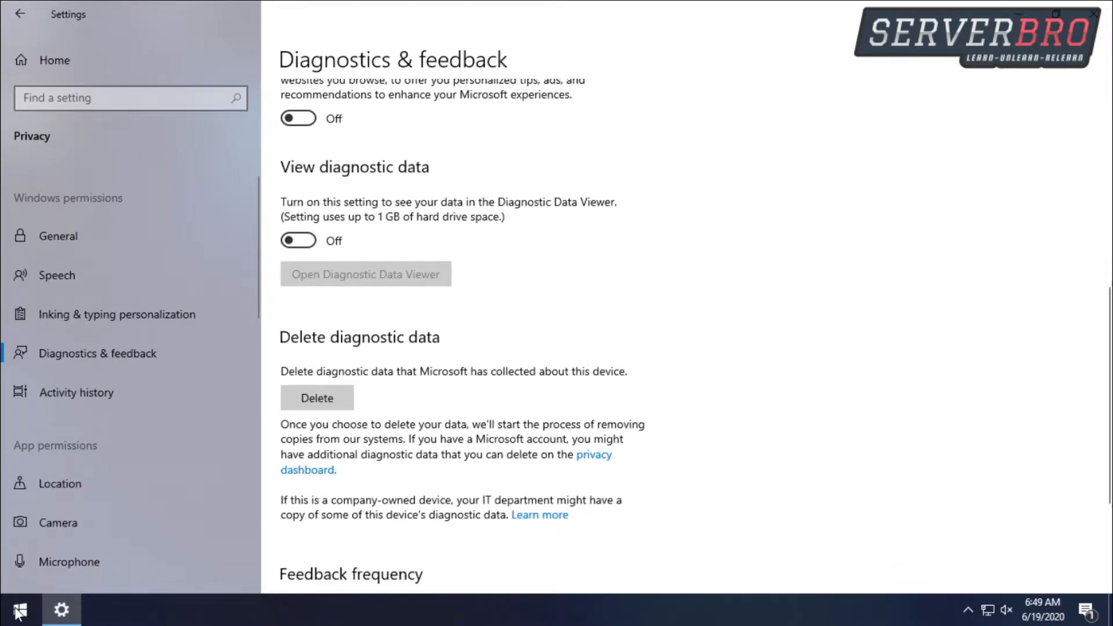
scroll(453, 325, "up", 2)
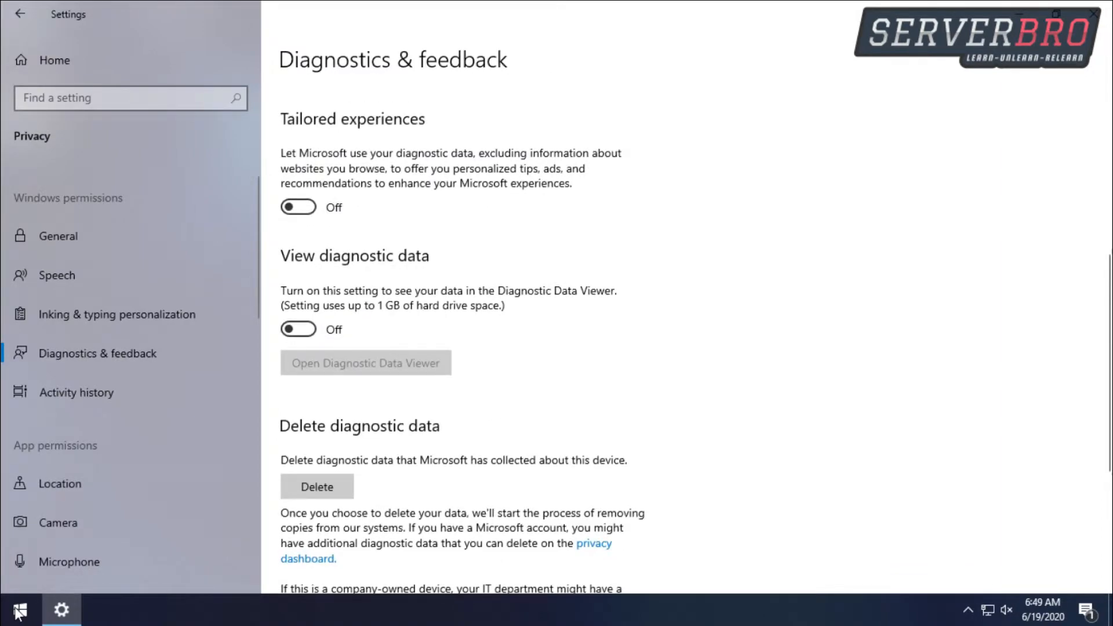
- Delete the diagnostic data Microsoft has collected about this device and set the feedback frequency to Never
scroll(325, 400, "down", 2)
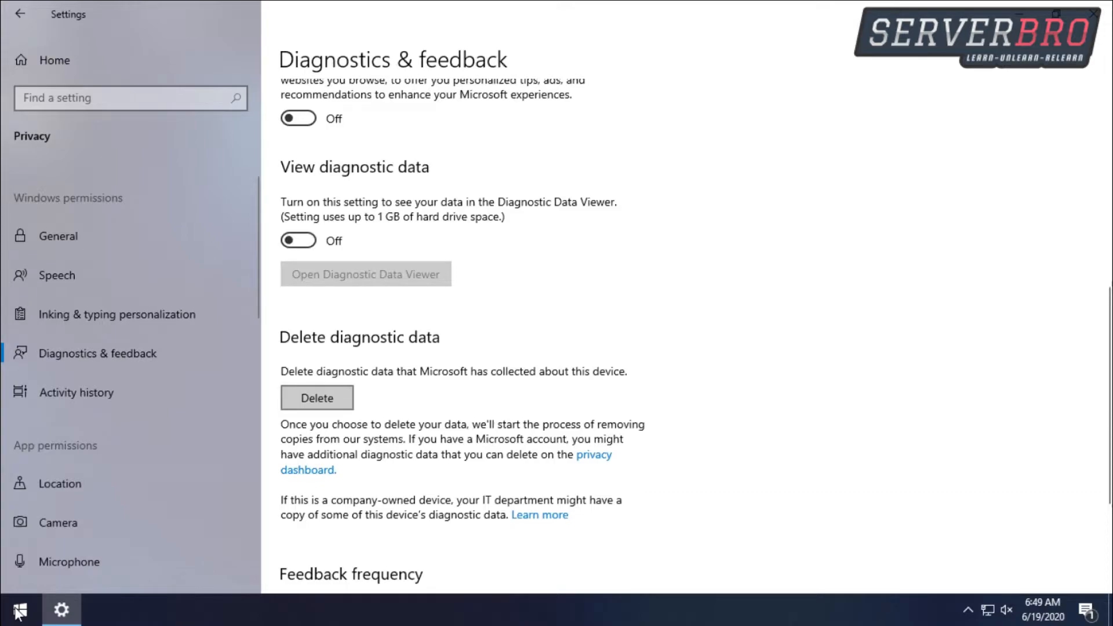
left_click(317, 398)
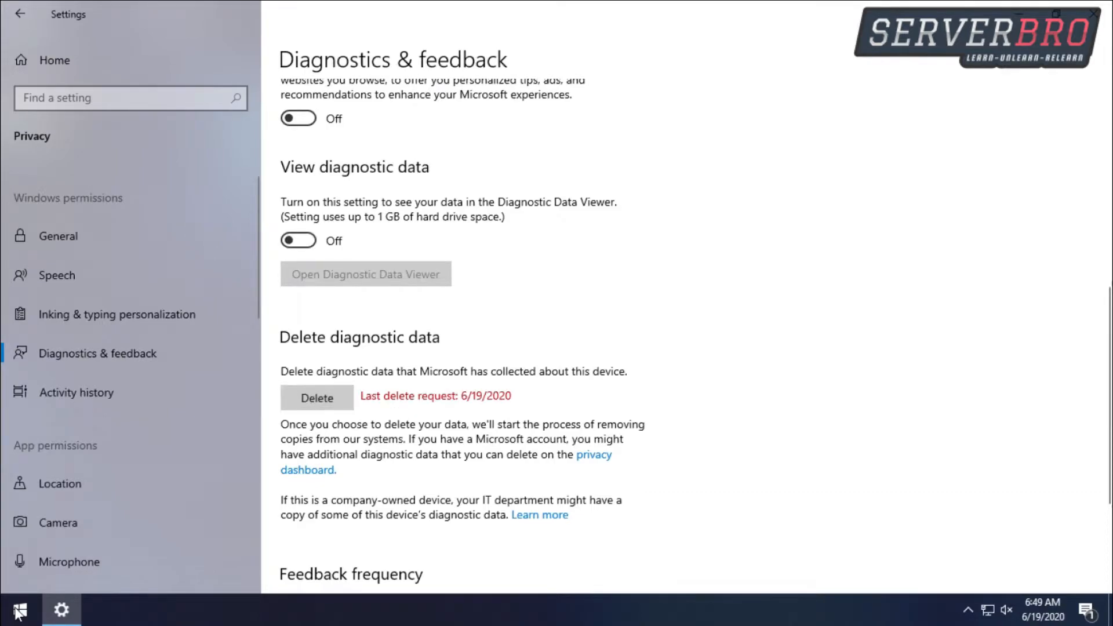
scroll(317, 398, "down", 4)
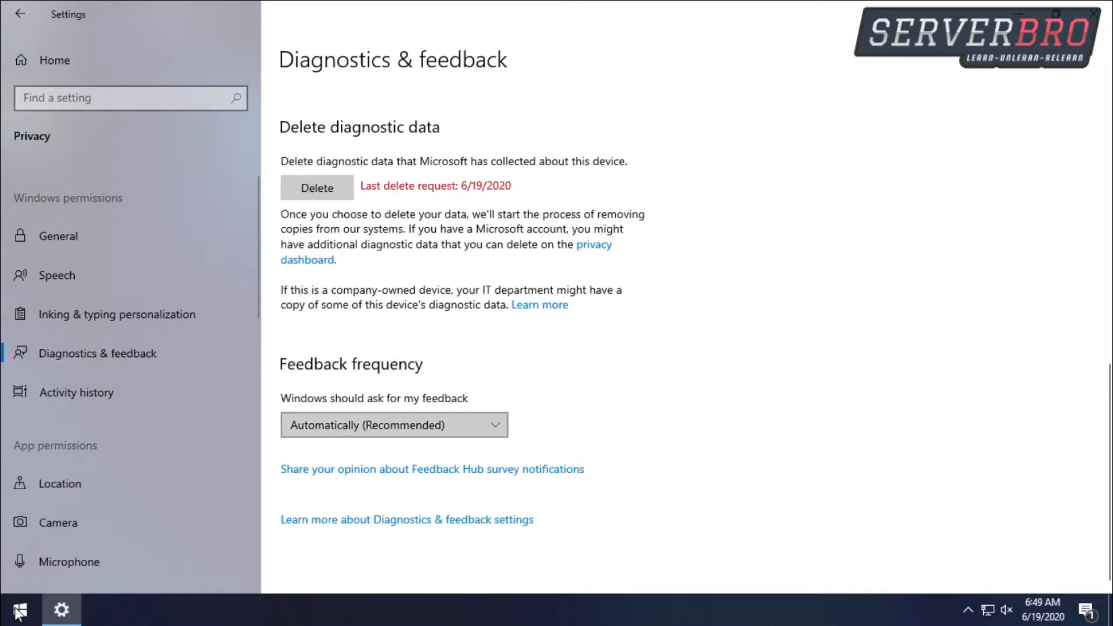
left_click(395, 425)
left_click(325, 529)
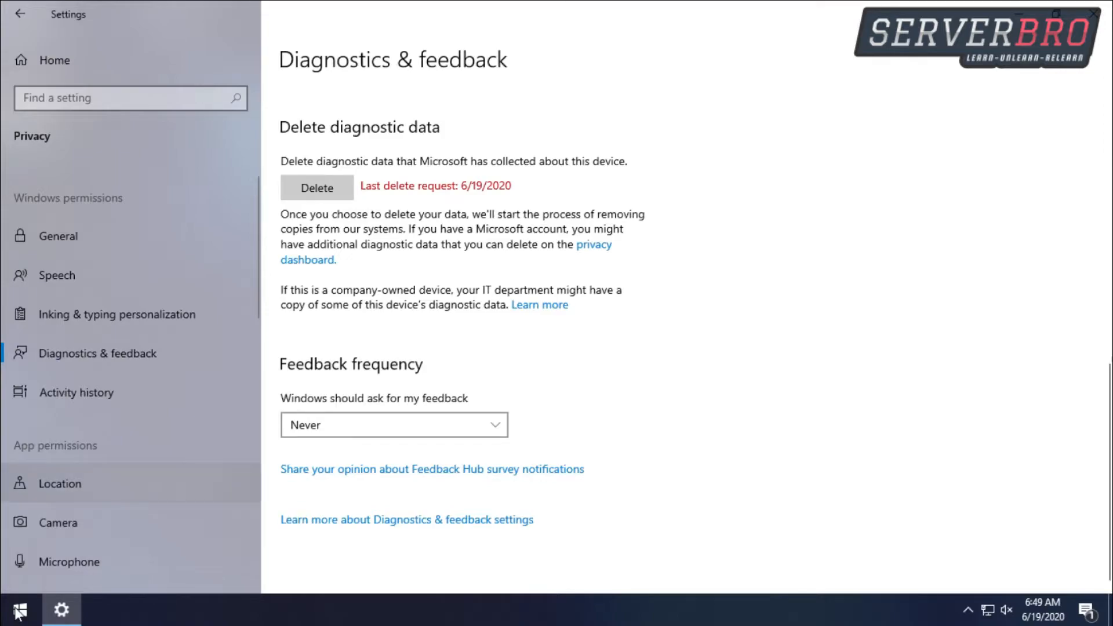
- Stop storing activity history on this device and clear the existing activity history
left_click(77, 392)
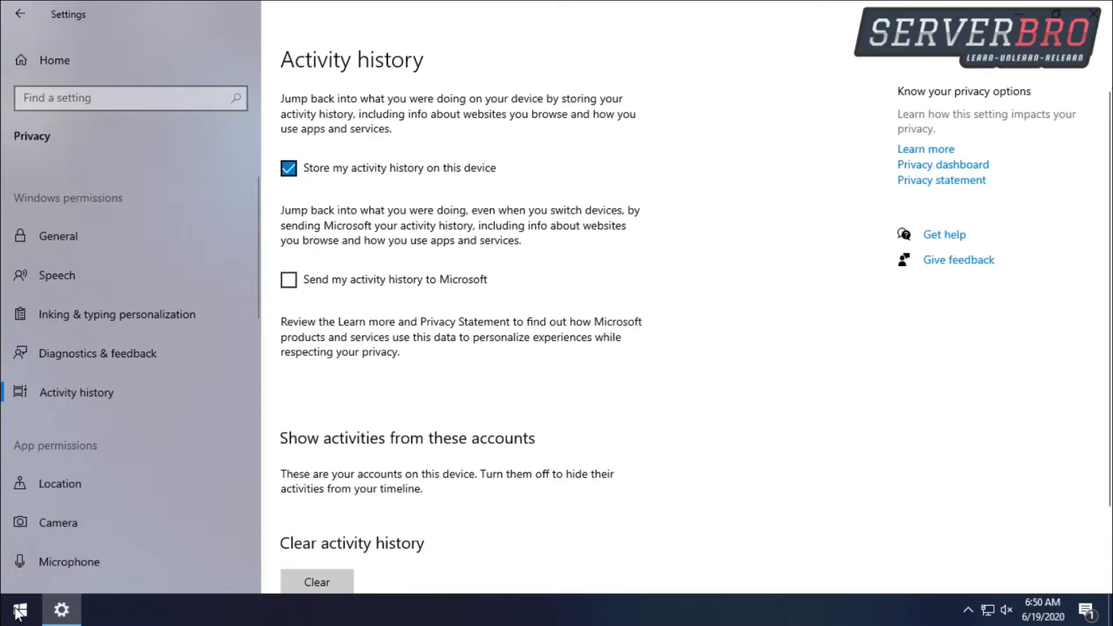
left_click(289, 168)
scroll(458, 336, "down", 3)
left_click(317, 477)
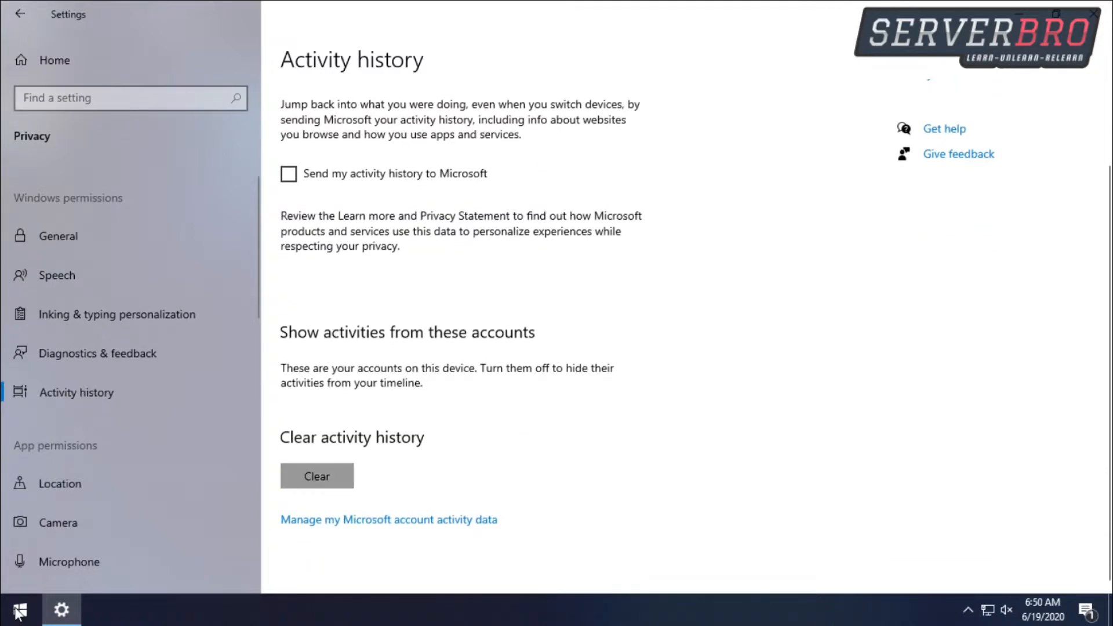
left_click(261, 438)
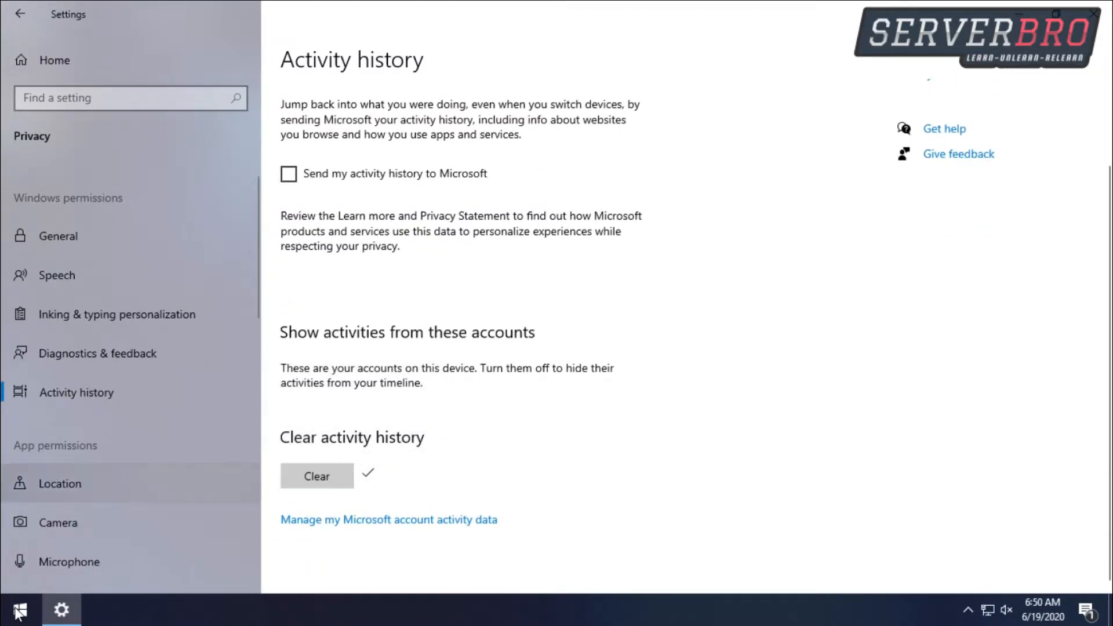
- Review the Location privacy settings, including device access, default location, location history, per-app permissions and geofencing
scroll(116, 472, "down", 3)
left_click(60, 355)
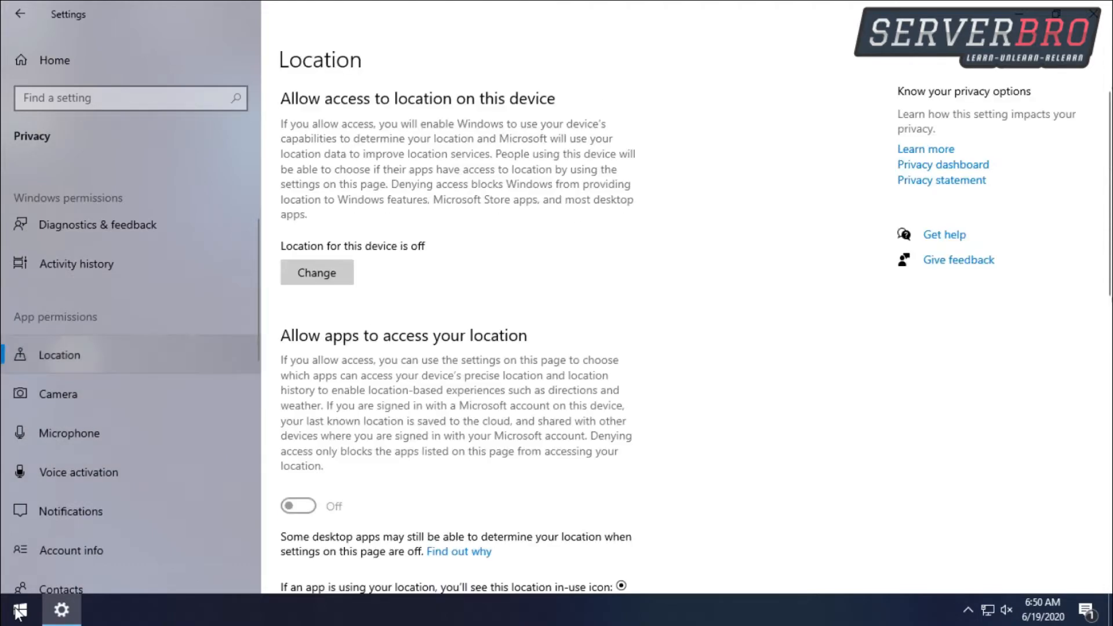
scroll(458, 336, "down", 2)
scroll(458, 337, "down", 6)
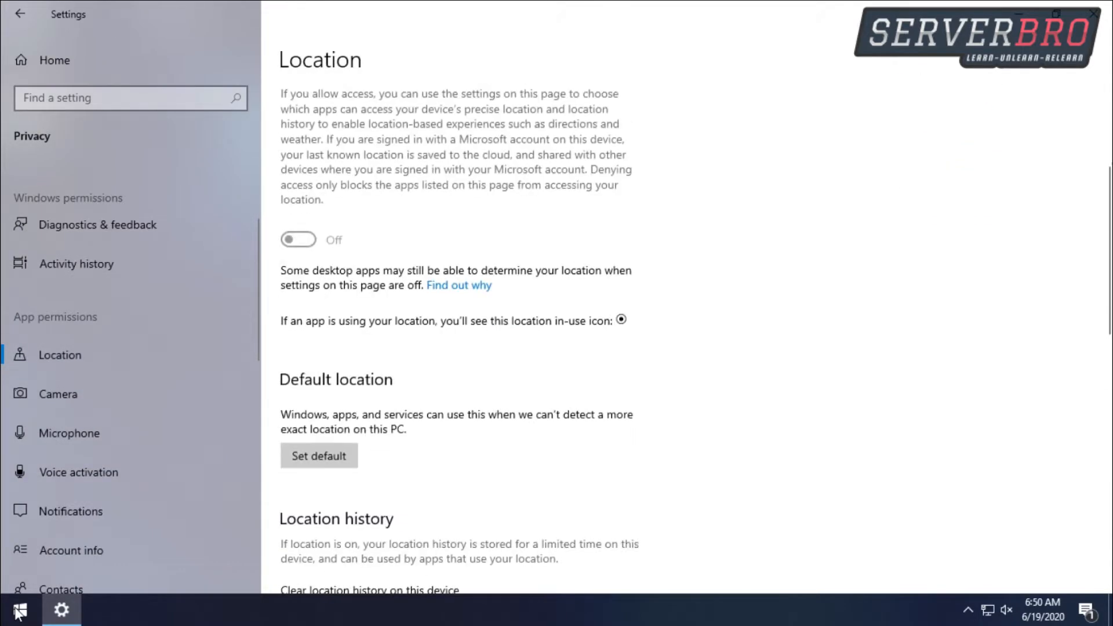
scroll(458, 337, "down", 6)
scroll(458, 337, "up", 8)
scroll(458, 336, "up", 4)
scroll(458, 336, "down", 6)
scroll(459, 336, "down", 10)
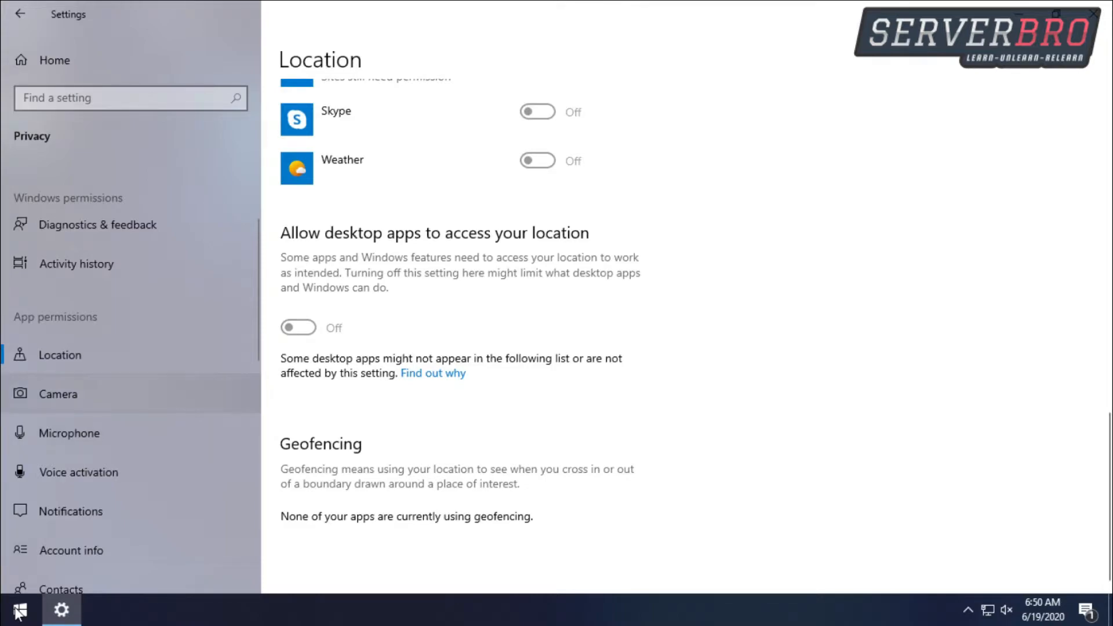
- Turn off app access to the camera and to the microphone in the app permissions, and check the per-app lists
left_click(58, 394)
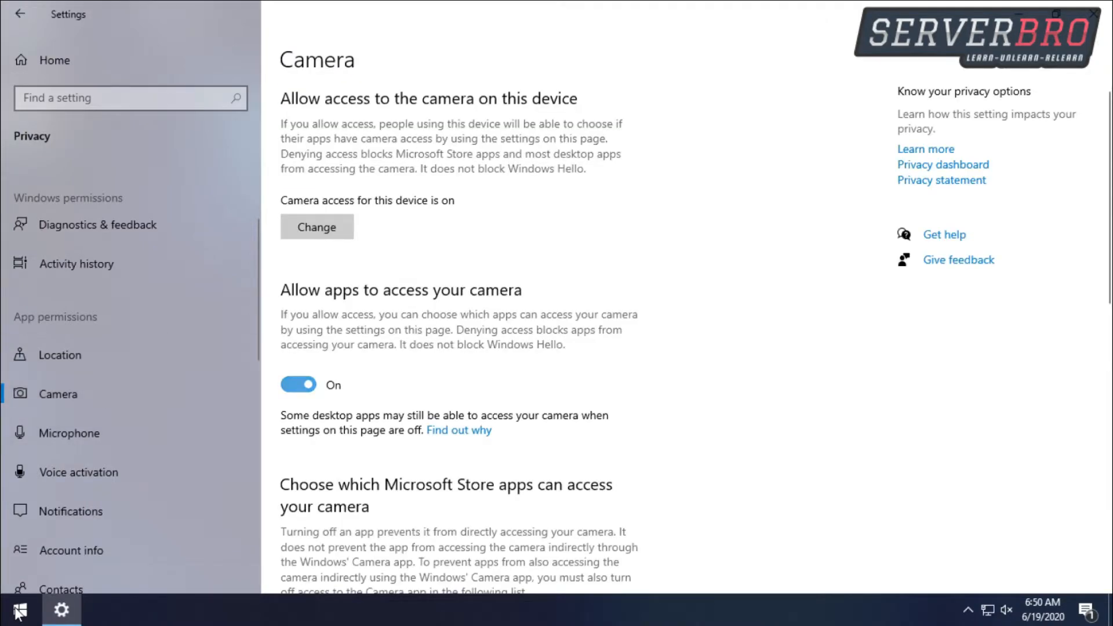
left_click(298, 384)
scroll(458, 337, "down", 4)
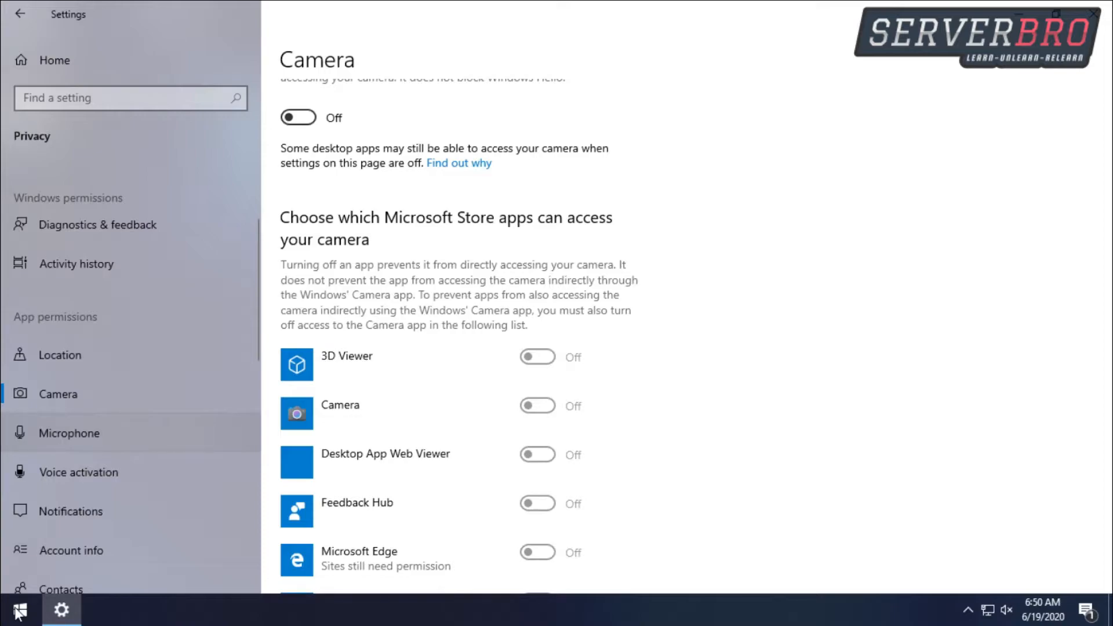
left_click(69, 433)
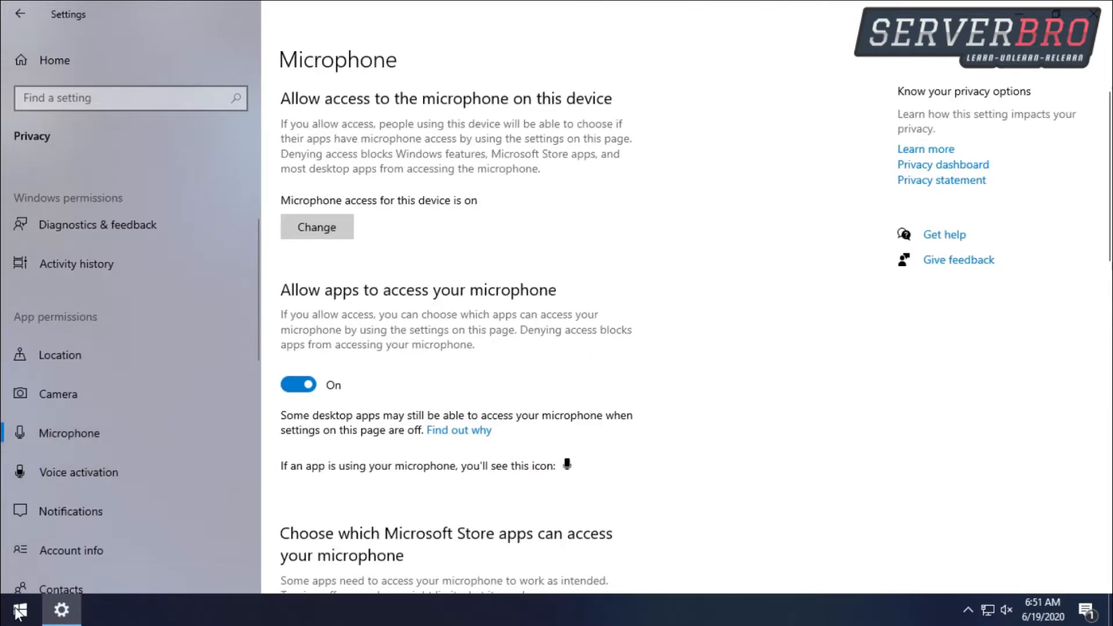
left_click(299, 384)
scroll(299, 384, "down", 13)
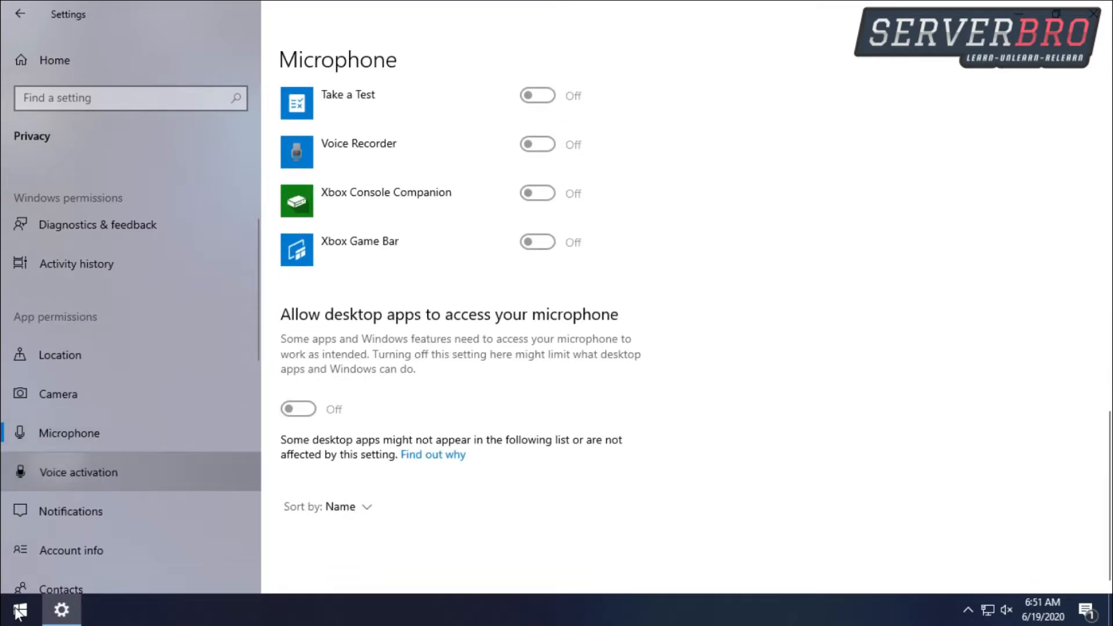
- In the Voice activation settings, turn off using the last-used voice activation app for the headset button
left_click(78, 473)
scroll(298, 378, "down", 6)
left_click(299, 378)
scroll(299, 378, "down", 3)
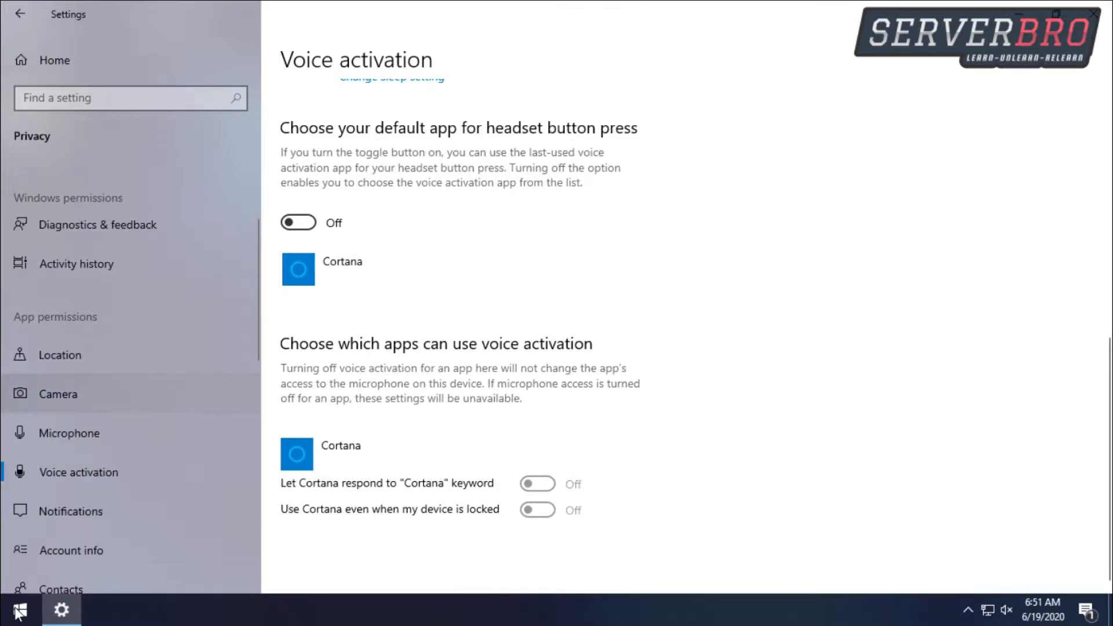
- Turn off app access to notifications and to account info in the app permissions
left_click(71, 511)
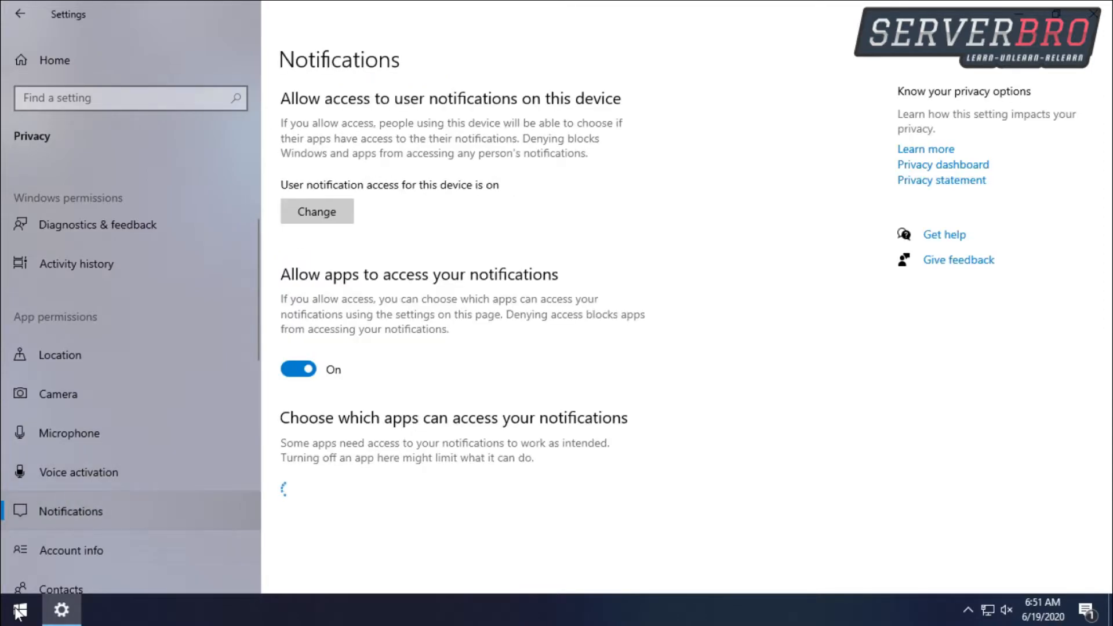
left_click(298, 370)
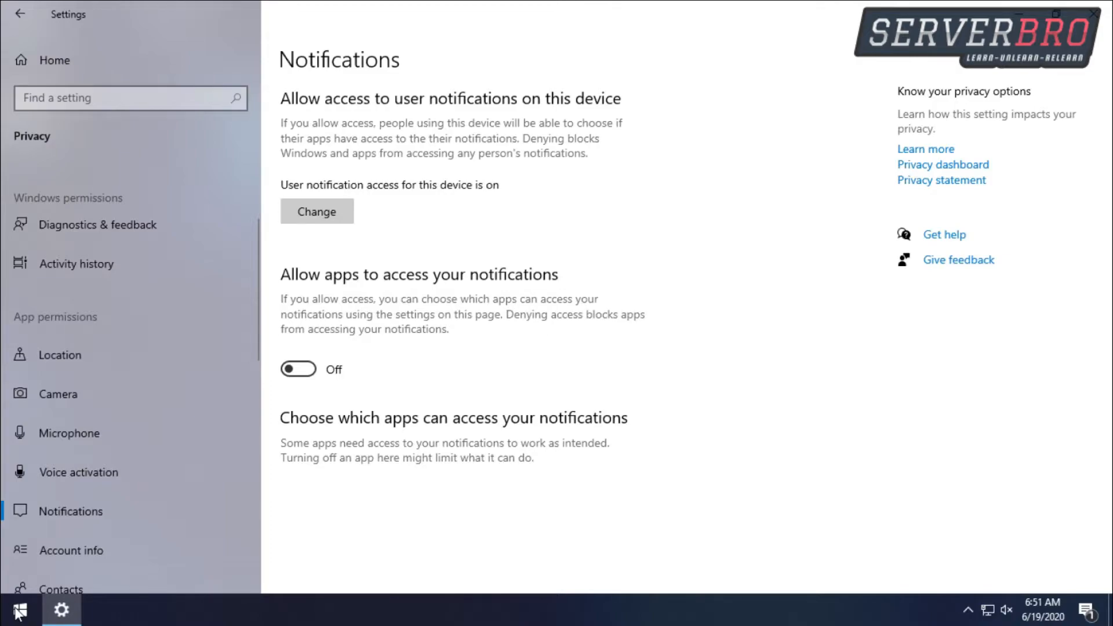
scroll(87, 428, "down", 3)
left_click(72, 357)
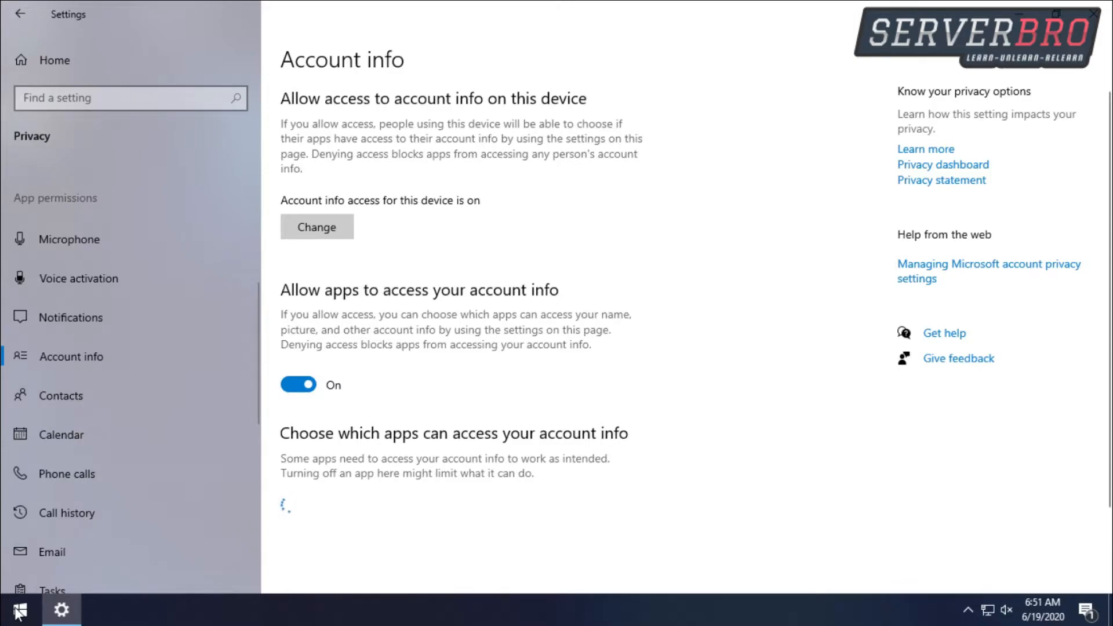
left_click(299, 384)
scroll(298, 385, "down", 1)
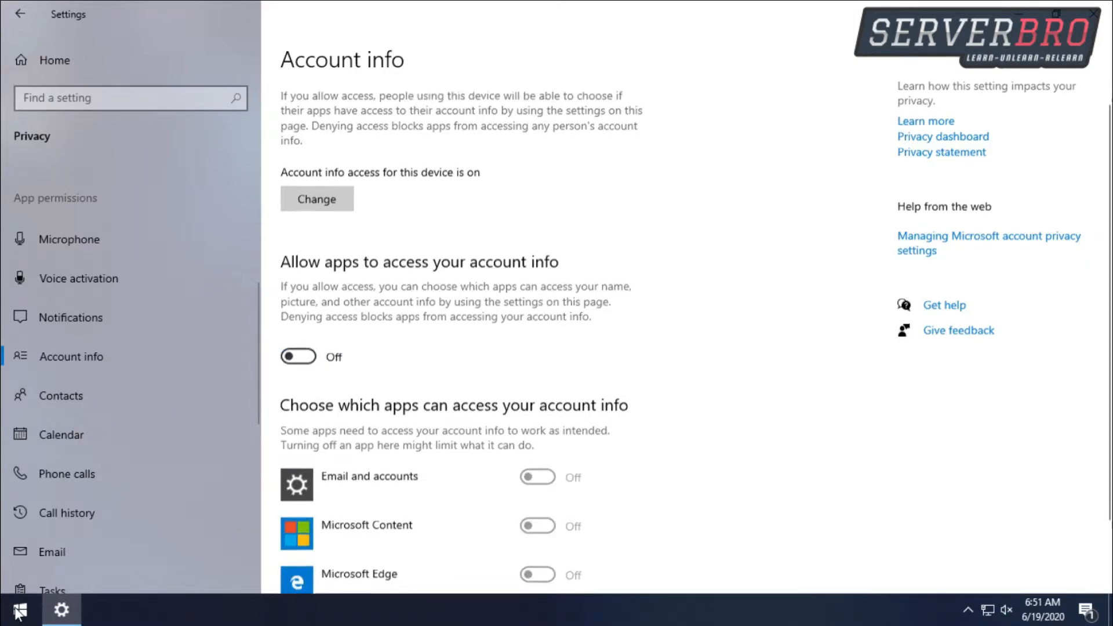
- Turn off app access to contacts, calendar and phone calls in the app permissions
scroll(452, 347, "down", 1)
left_click(61, 396)
left_click(299, 369)
left_click(61, 434)
left_click(299, 369)
left_click(66, 474)
left_click(298, 430)
- Turn off app access to email and to reading or sending messages in the app permissions
scroll(87, 451, "down", 5)
scroll(75, 444, "up", 1)
left_click(53, 359)
left_click(298, 369)
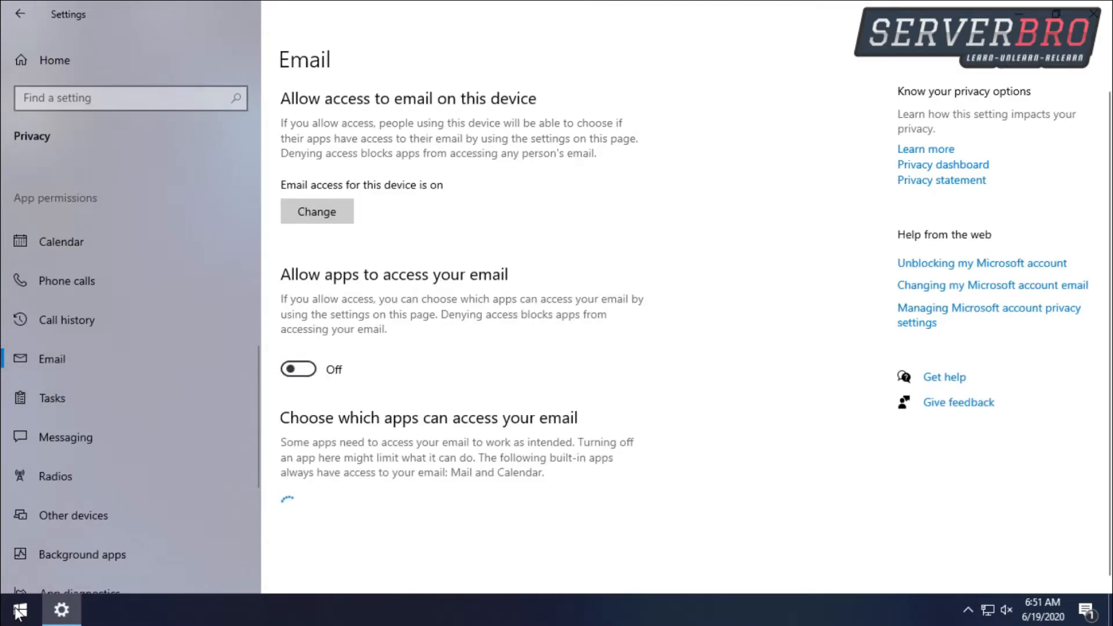
left_click(65, 437)
left_click(298, 385)
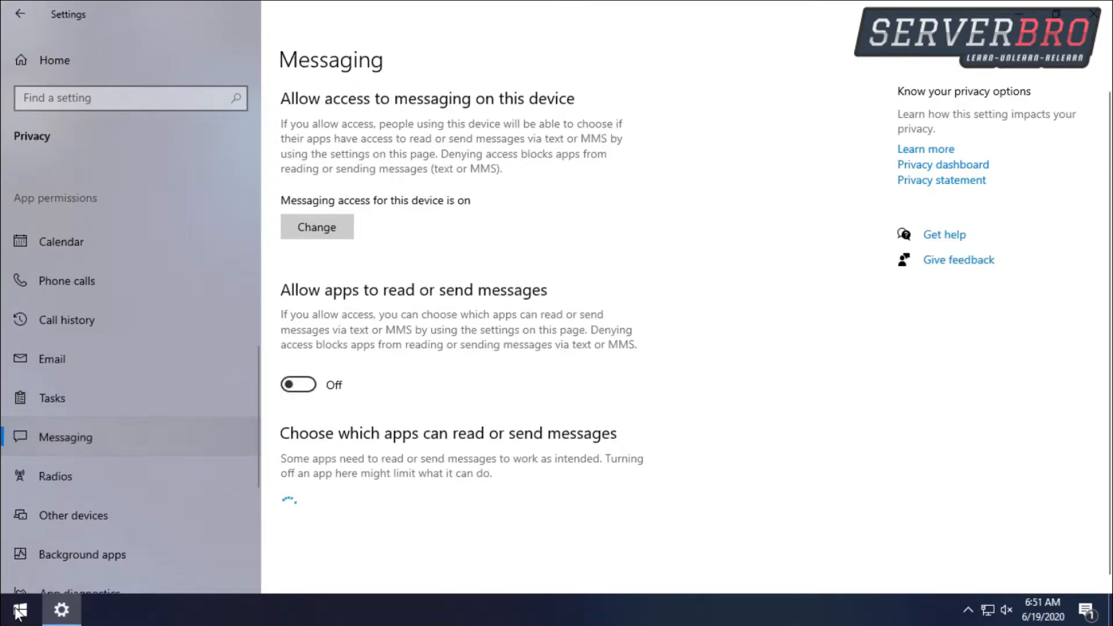
- Turn off app control of device radios and communication with unpaired devices in the app permissions
left_click(55, 477)
left_click(299, 369)
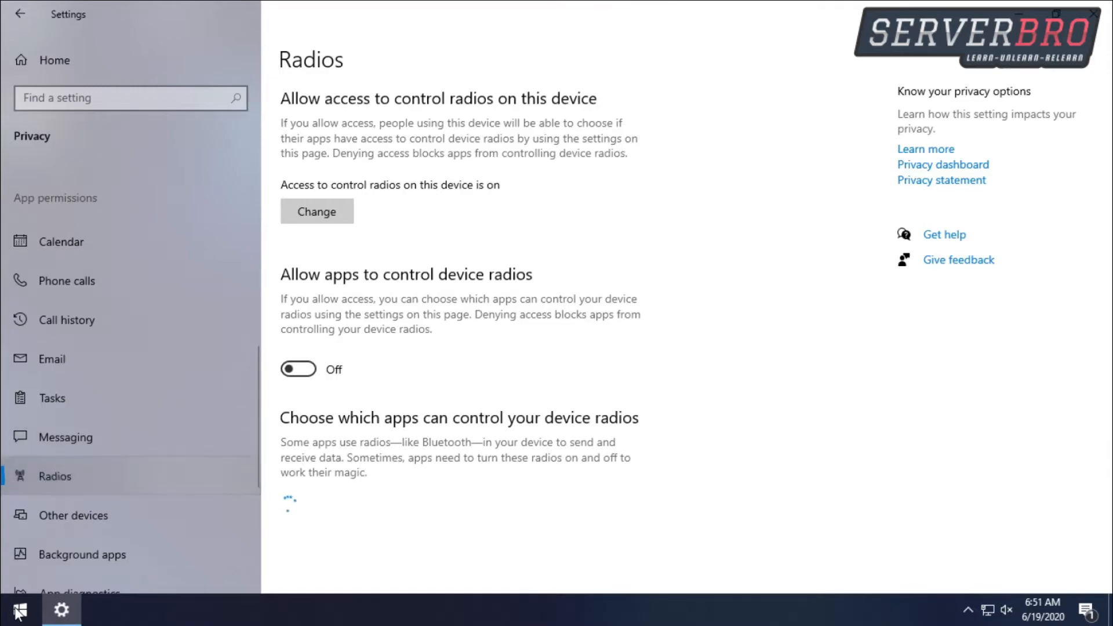
left_click(73, 516)
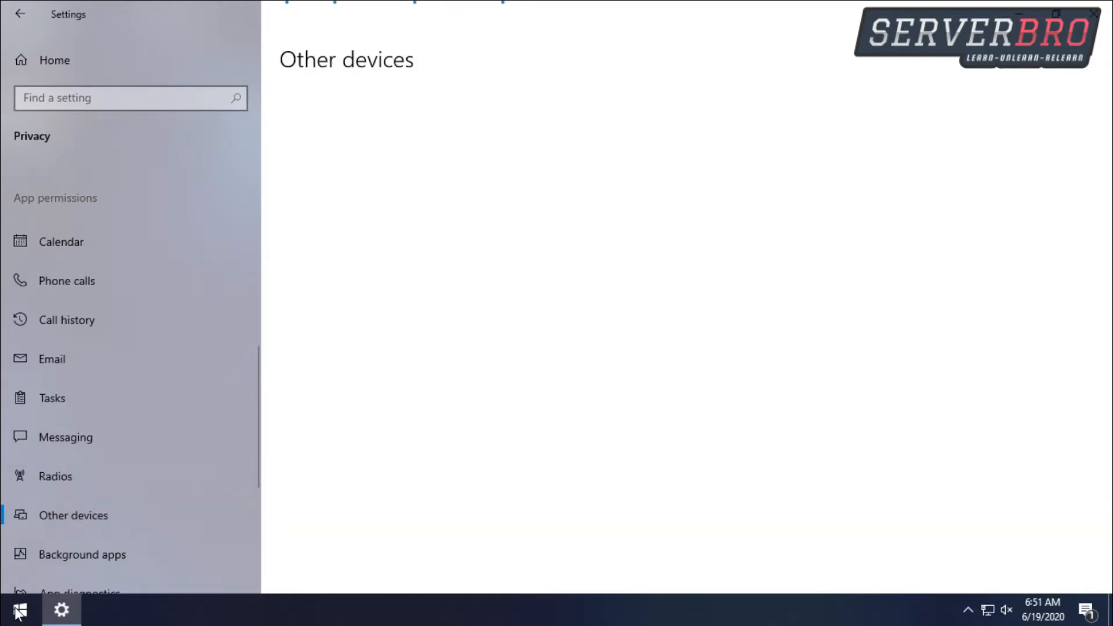
left_click(299, 179)
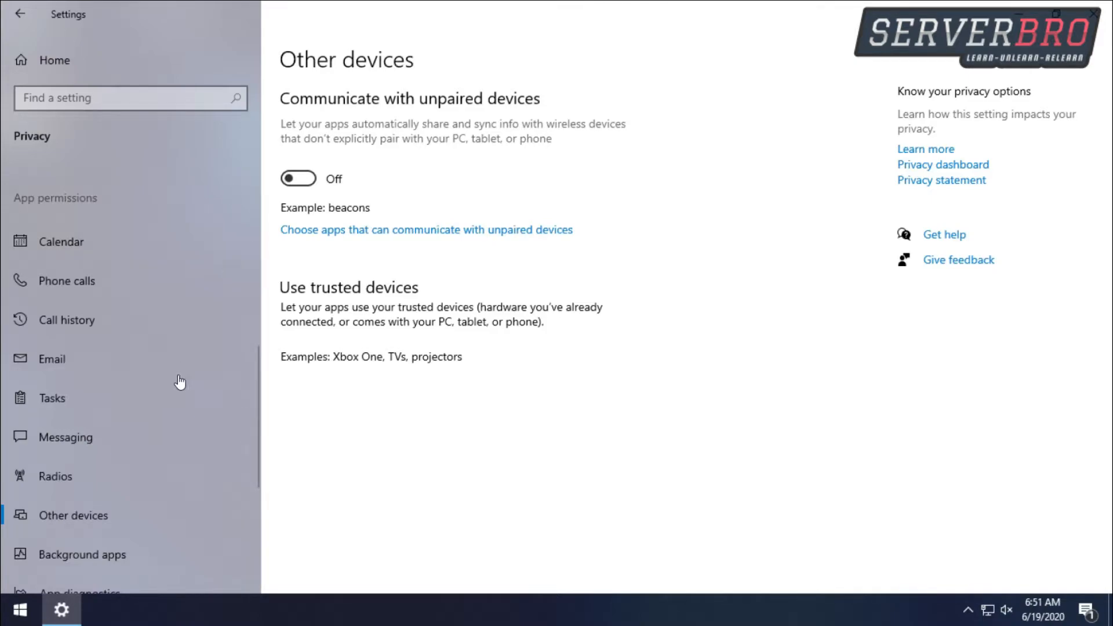
- Turn off letting apps run in the background and check the list of background apps
left_click(78, 545)
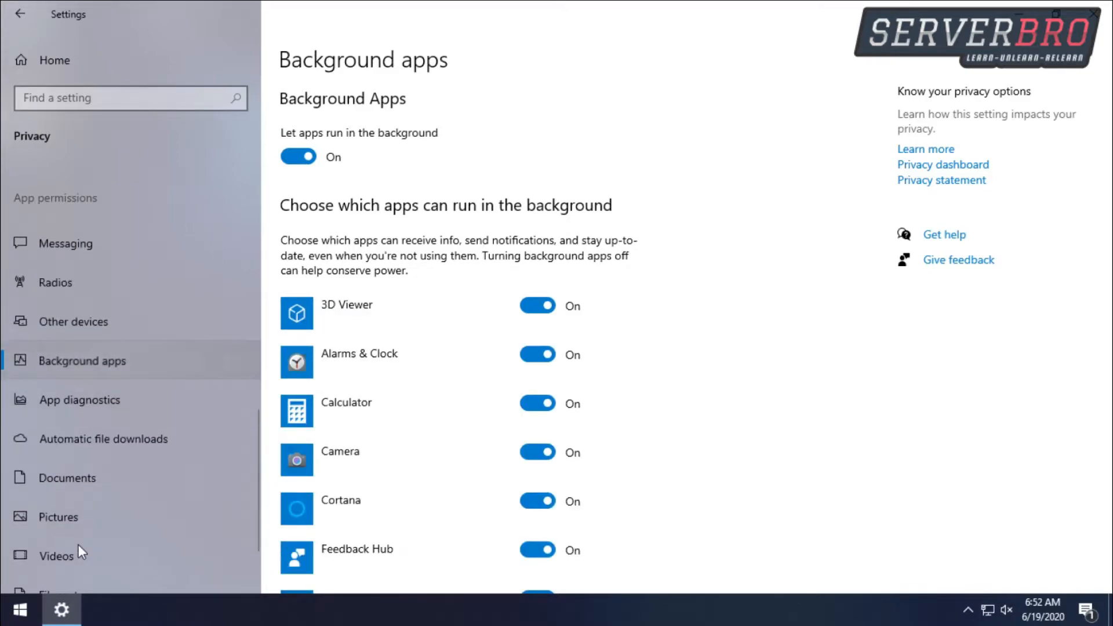
scroll(78, 548, "down", 3)
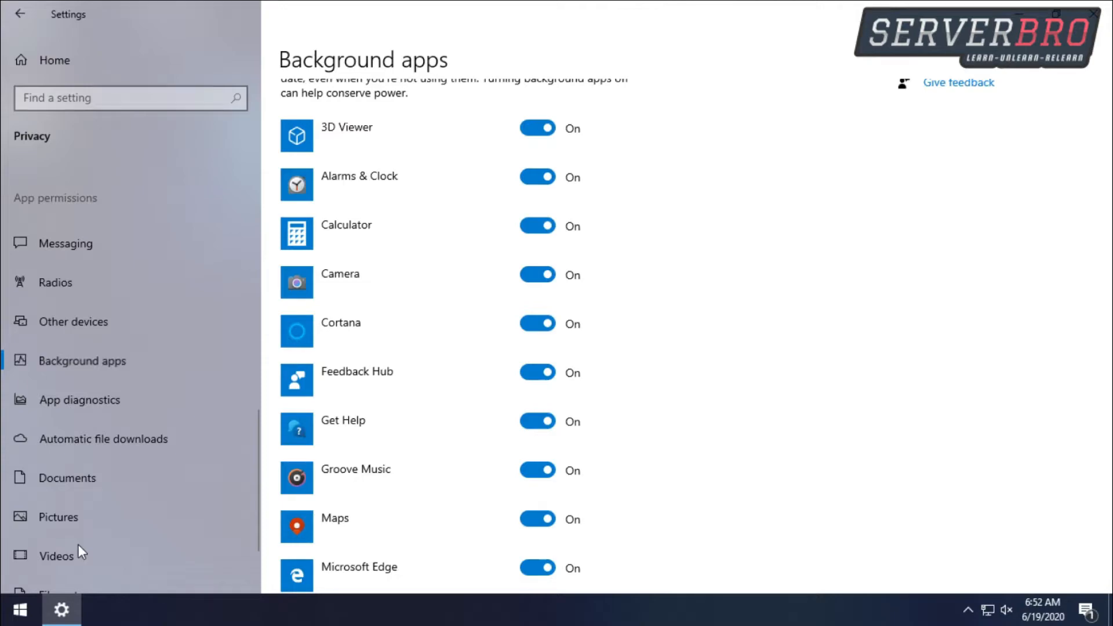
scroll(79, 545, "up", 3)
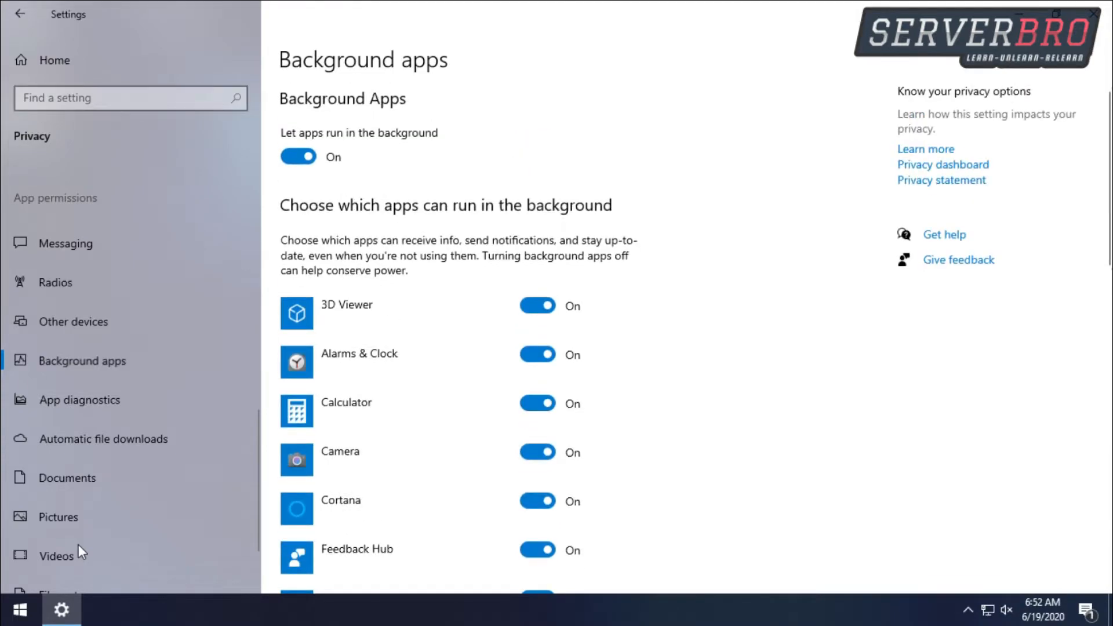
left_click(299, 157)
scroll(539, 336, "down", 8)
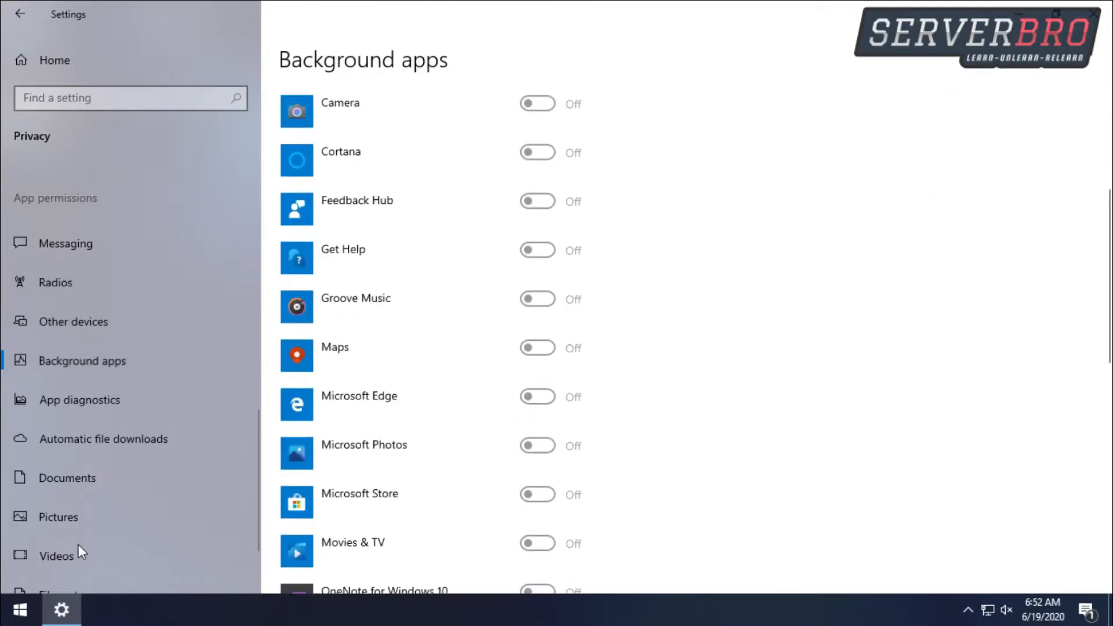
scroll(538, 336, "down", 6)
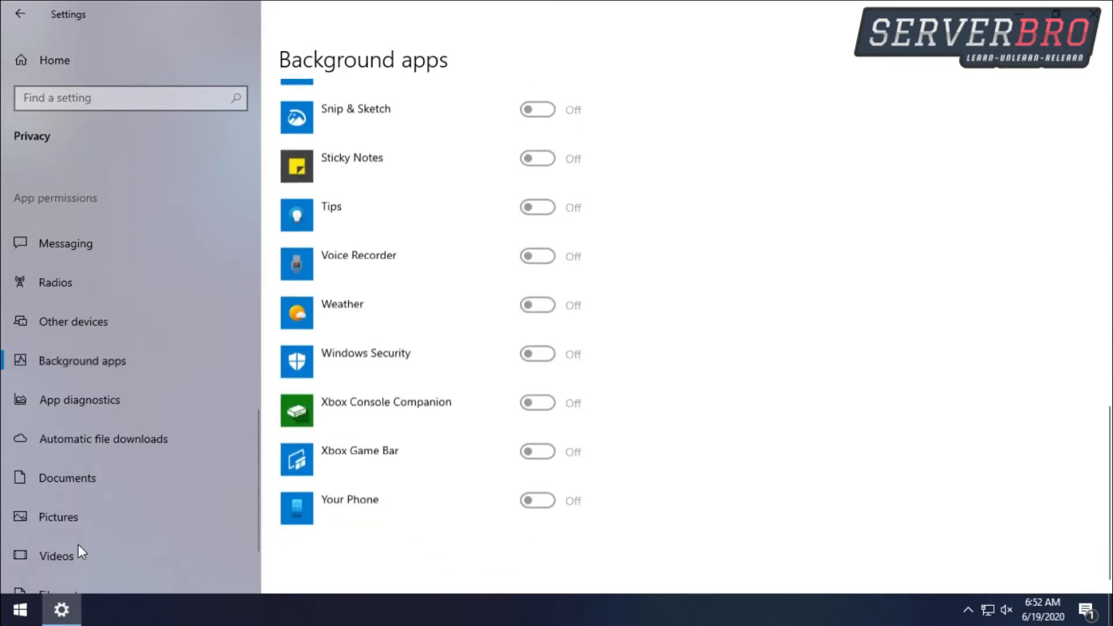
scroll(78, 544, "down", 2)
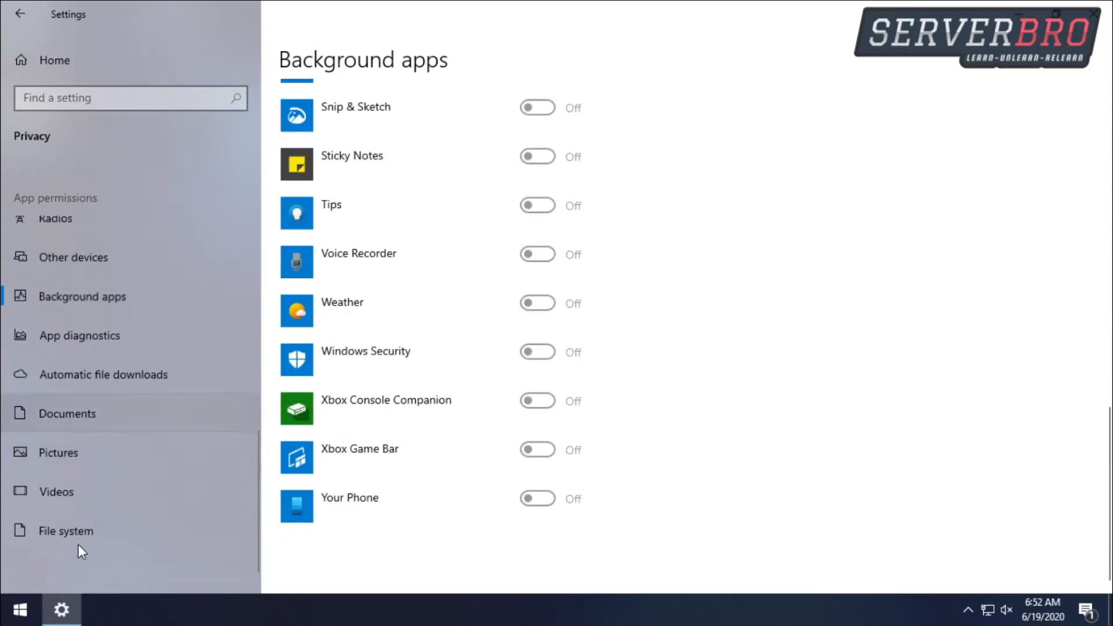
- Turn off app access to diagnostic info about other apps and check the Automatic file downloads settings
left_click(79, 335)
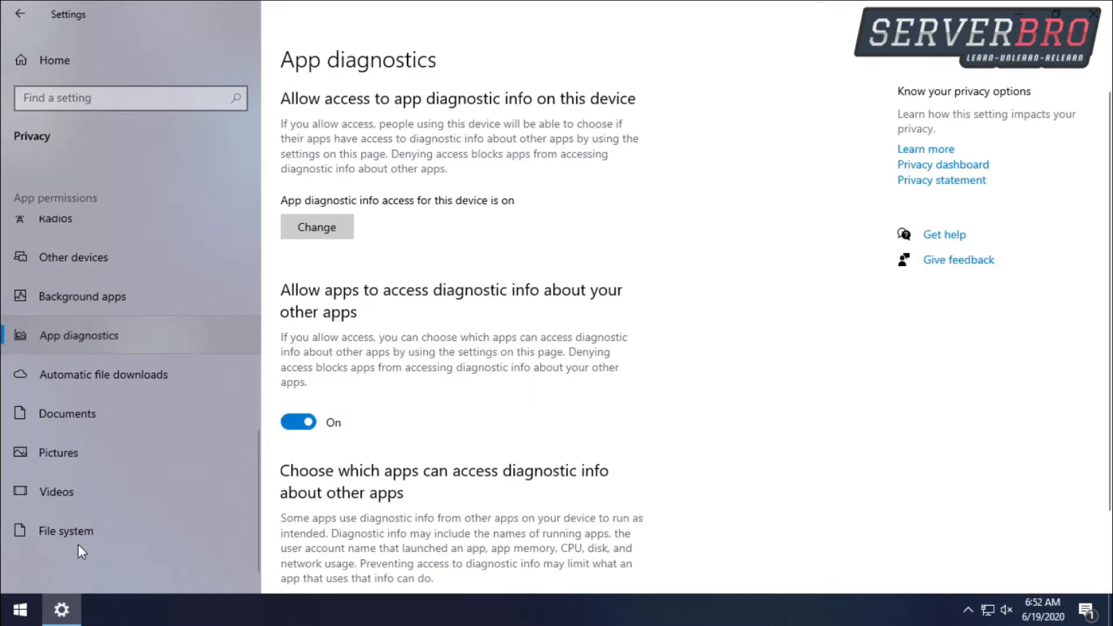
left_click(298, 423)
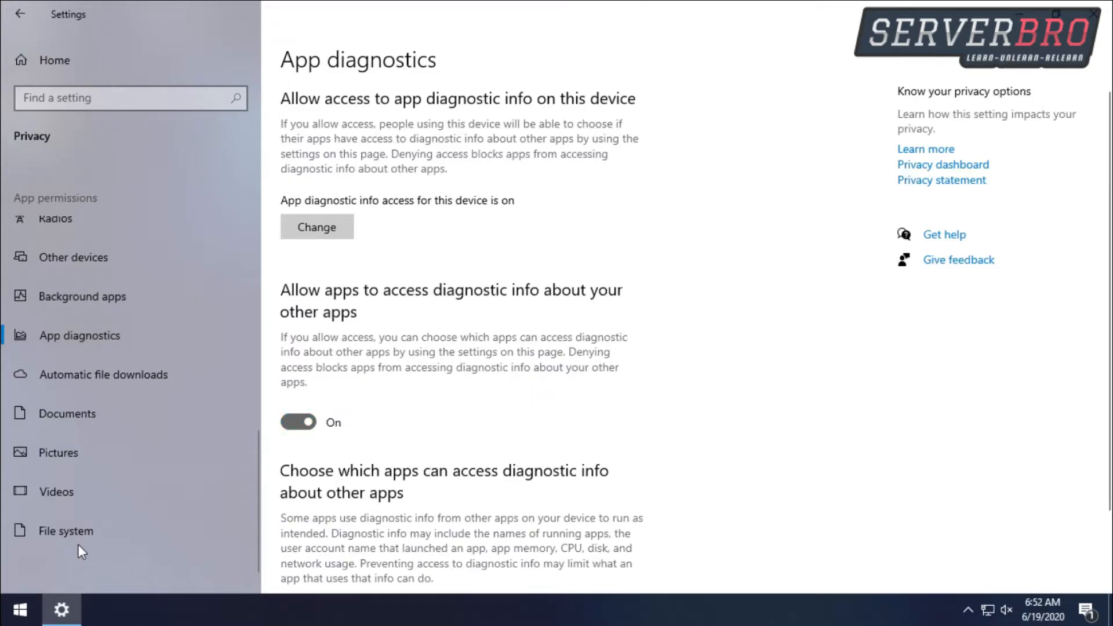
scroll(298, 422, "down", 2)
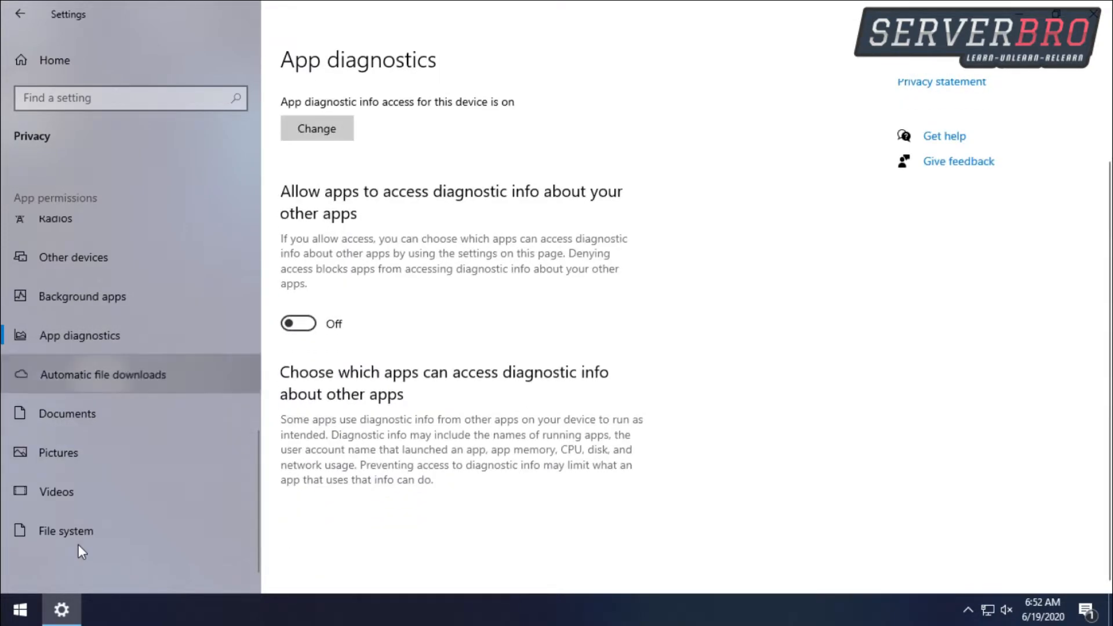
left_click(81, 374)
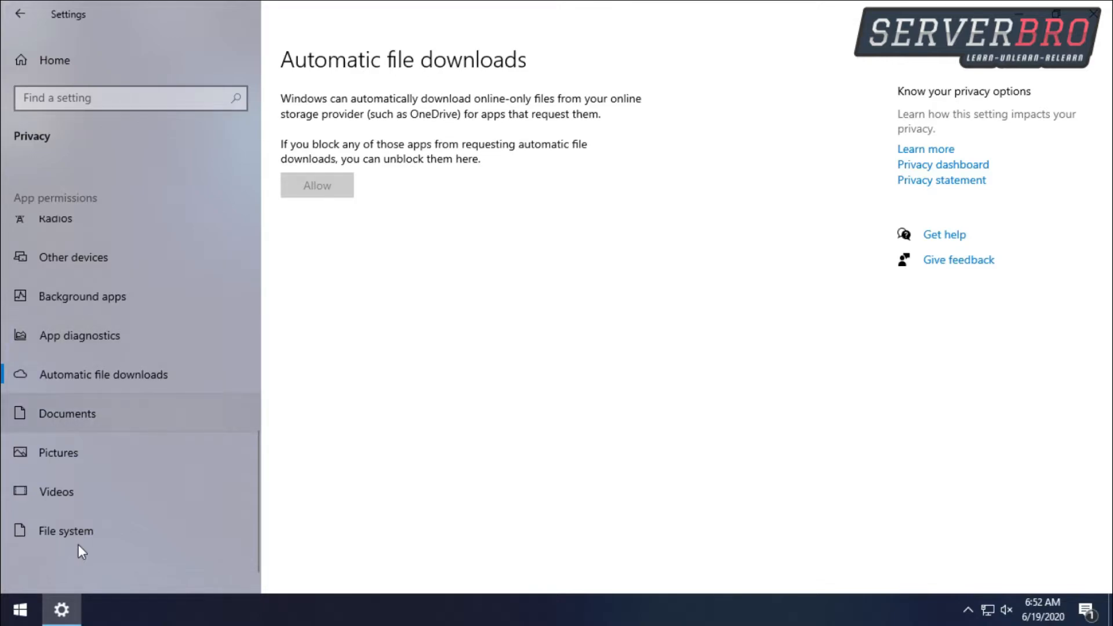
- Check which apps can access the documents library, and turn off app access to it
left_click(68, 413)
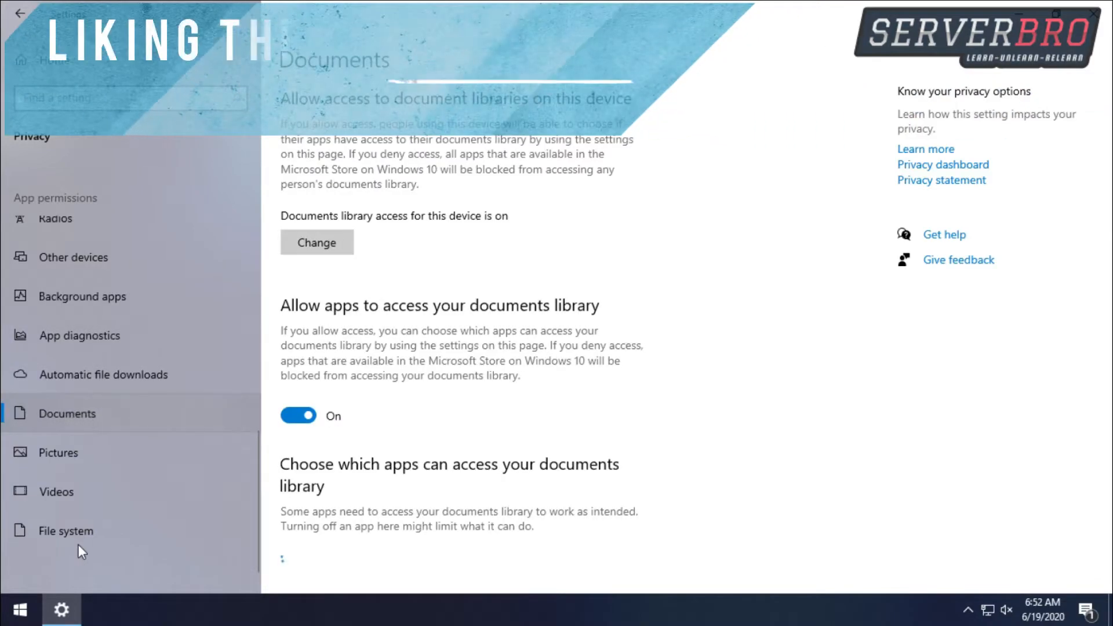
scroll(79, 544, "down", 1)
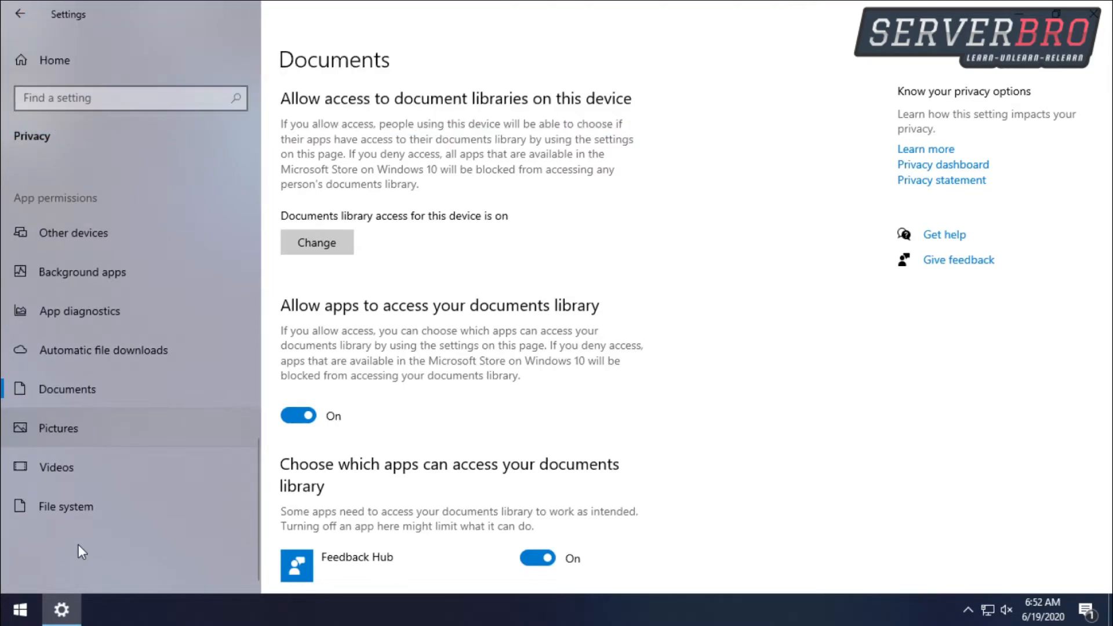
scroll(463, 348, "down", 3)
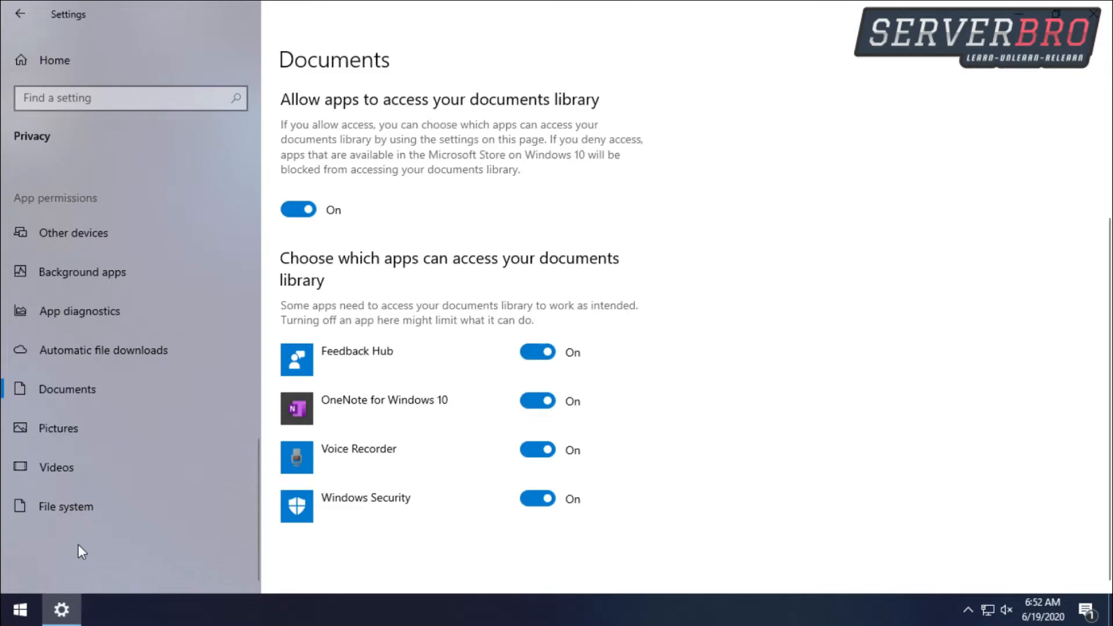
left_click(298, 209)
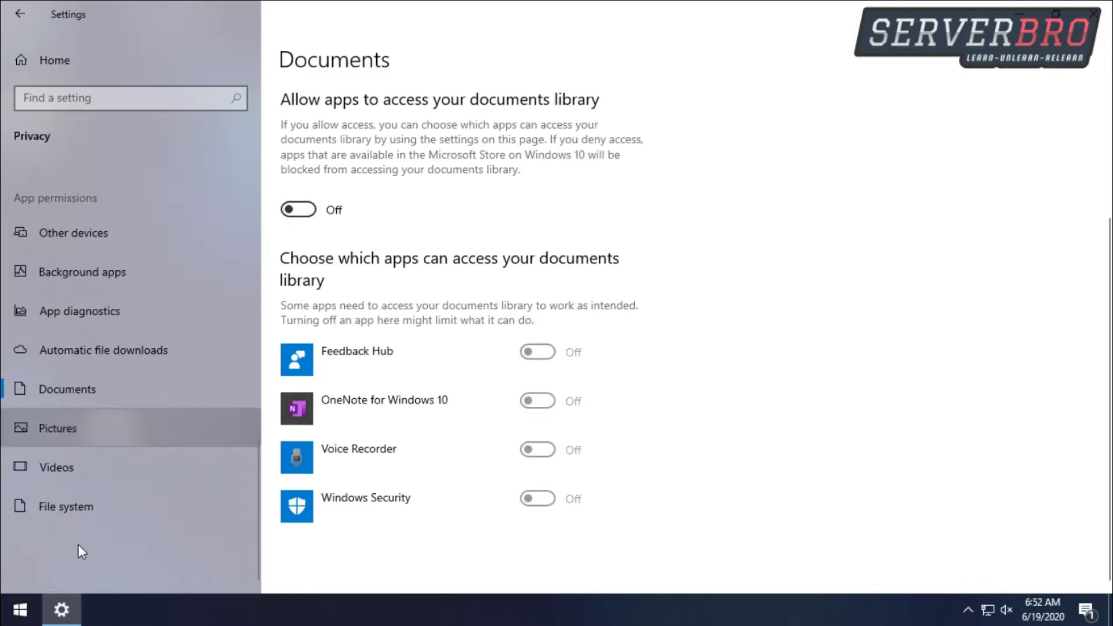
- Turn off app access to the pictures library and the videos library
left_click(58, 428)
scroll(464, 348, "down", 2)
scroll(464, 348, "up", 1)
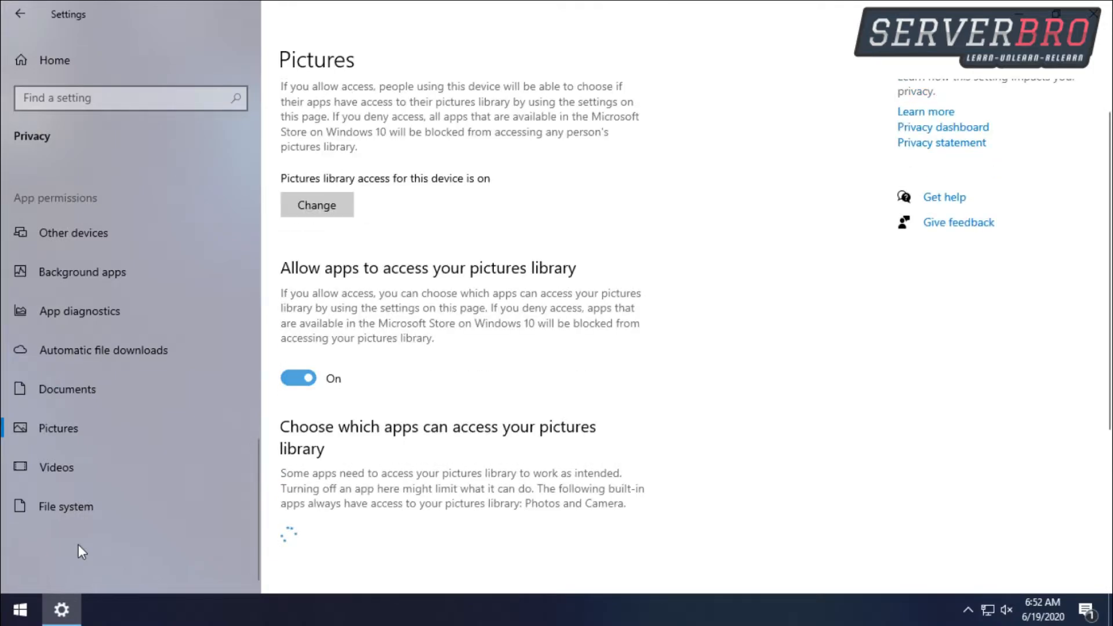
left_click(299, 379)
left_click(56, 467)
left_click(299, 416)
- Turn off app access to the file system in the app permissions
left_click(65, 506)
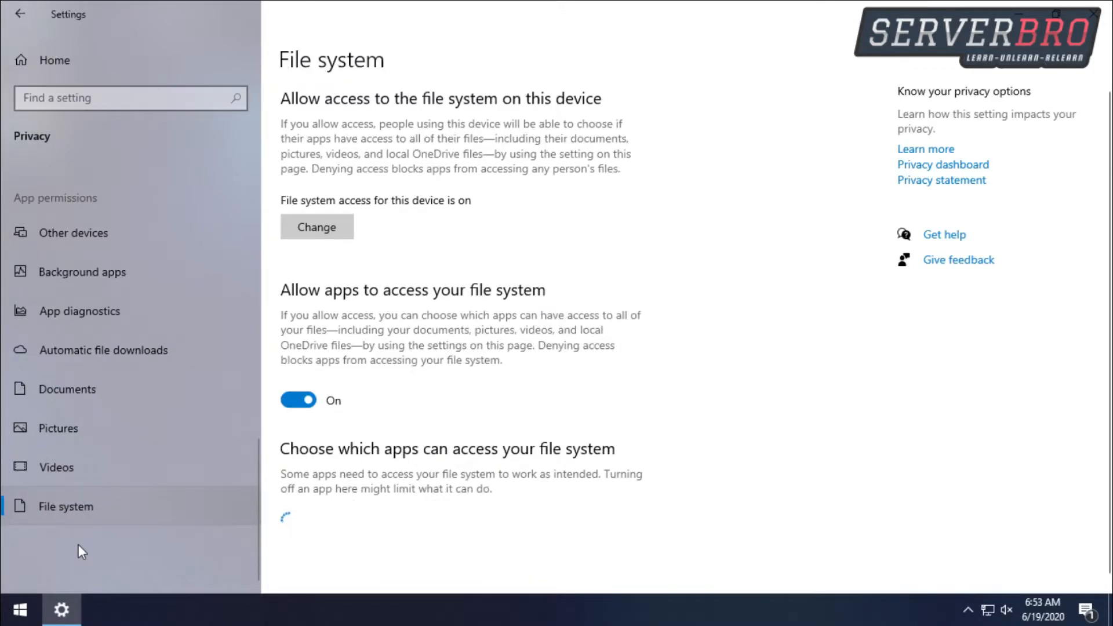
scroll(464, 348, "down", 1)
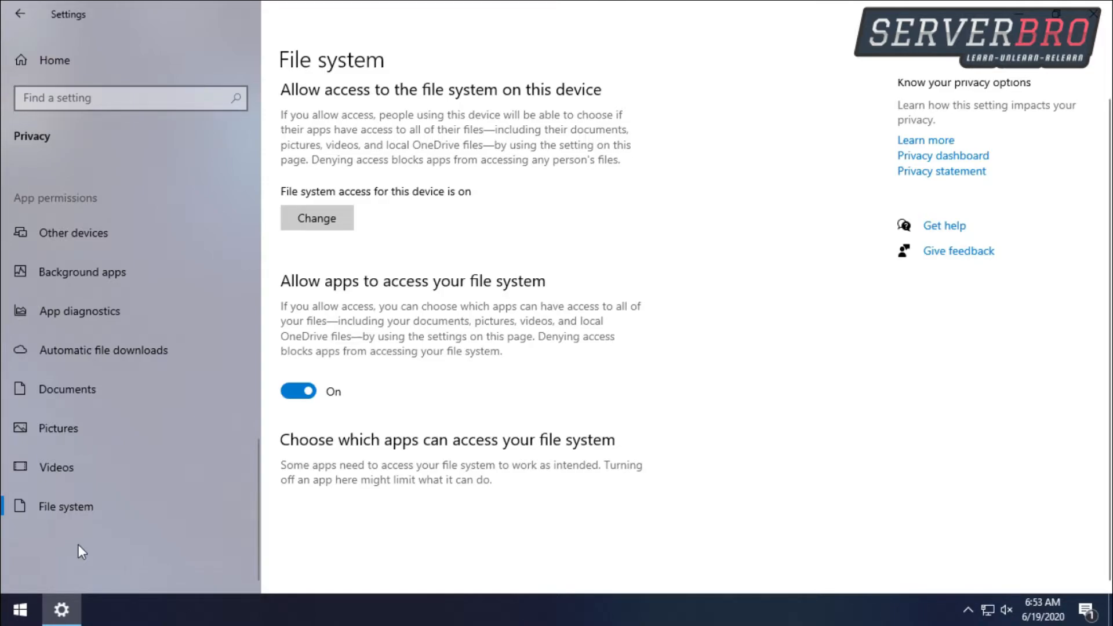
left_click(299, 392)
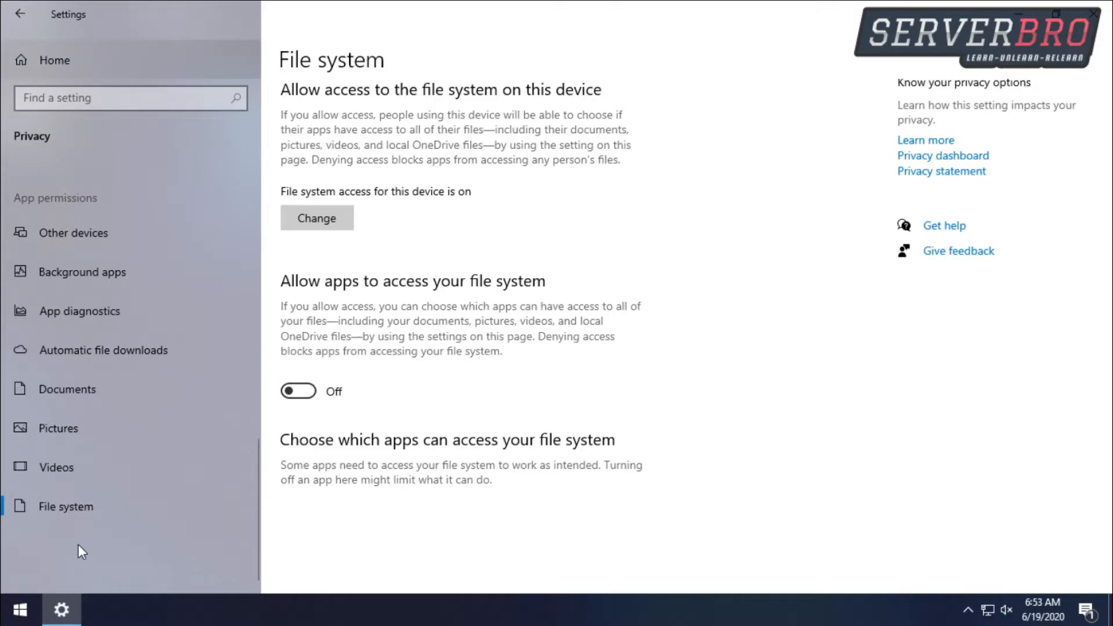
- Open the Storage page of the System settings and review Storage Sense and the local disk usage
left_click(49, 60)
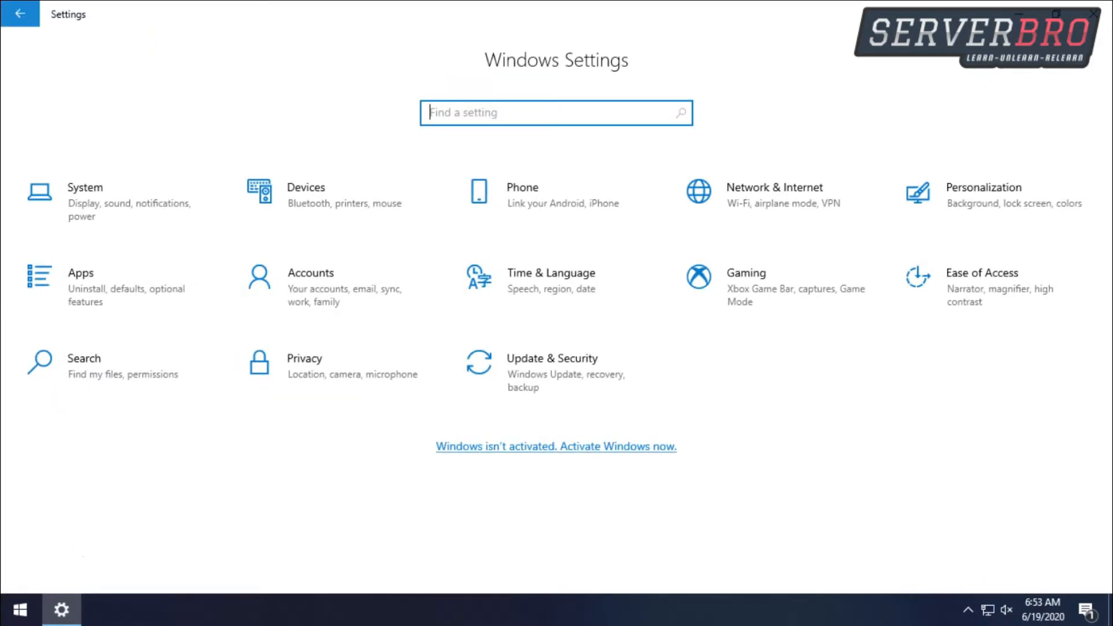
left_click(124, 197)
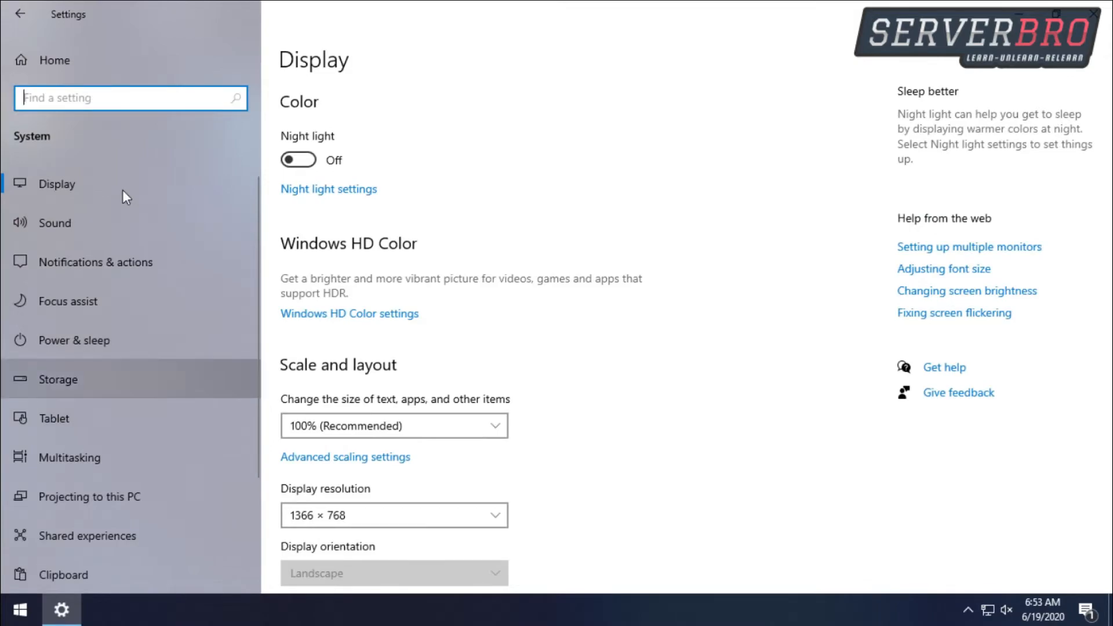
left_click(62, 380)
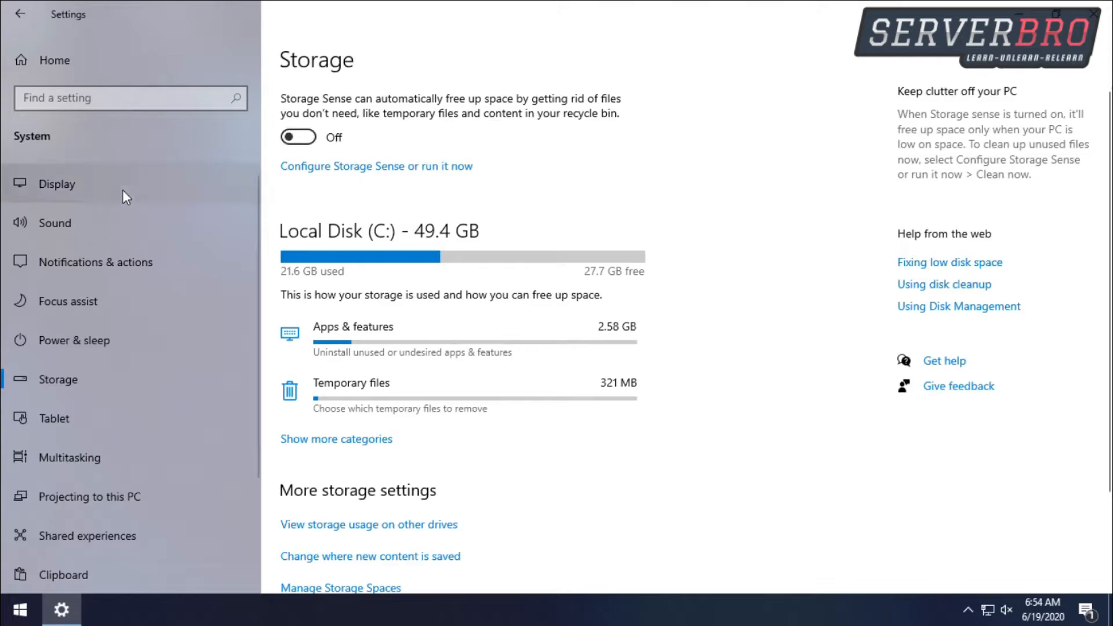
- In the Shared experiences settings of System, turn off sharing across devices
scroll(123, 190, "down", 1)
scroll(123, 192, "down", 2)
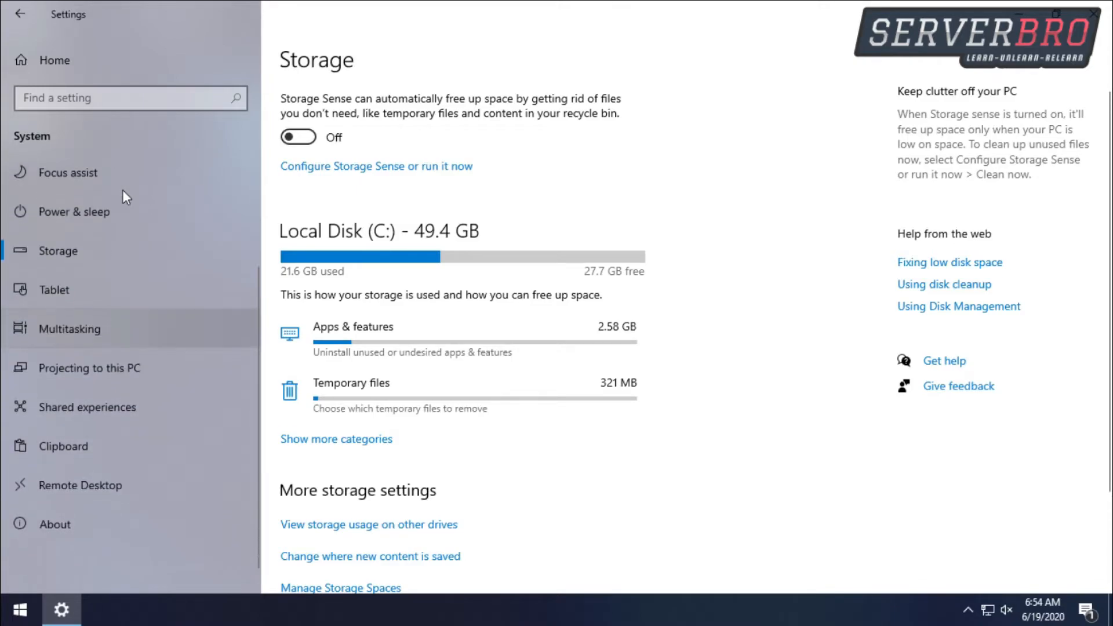
left_click(129, 407)
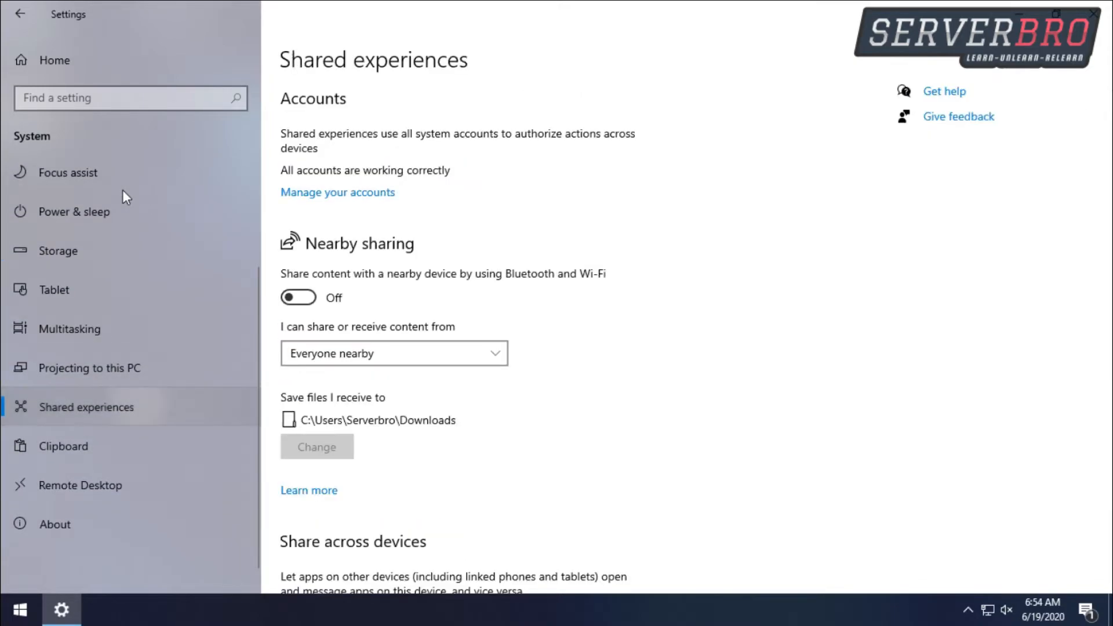
scroll(464, 337, "down", 5)
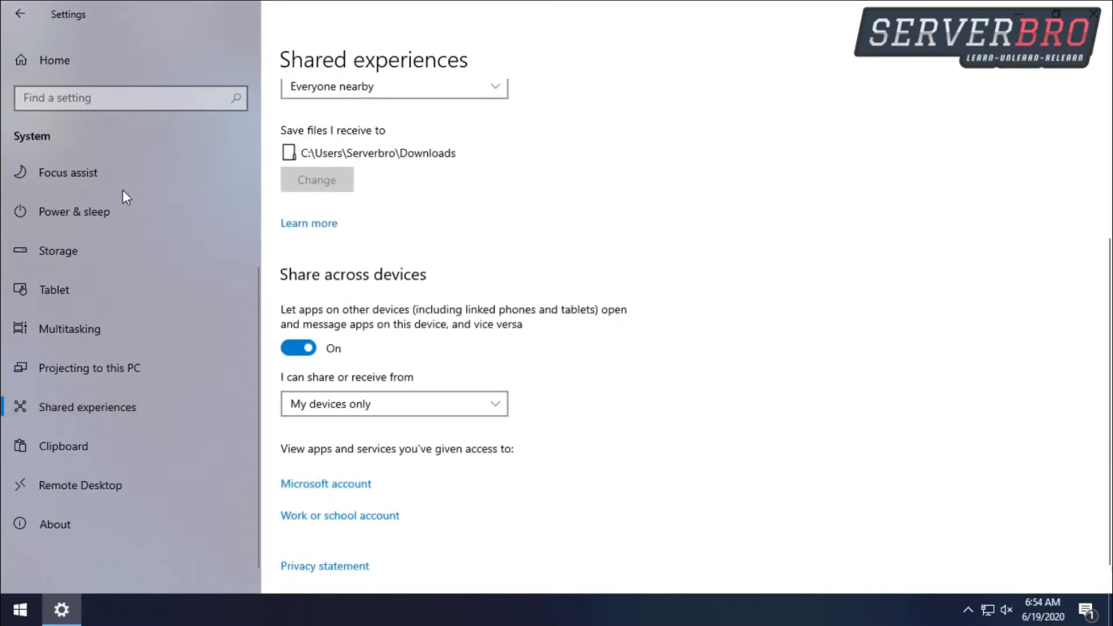
left_click(299, 348)
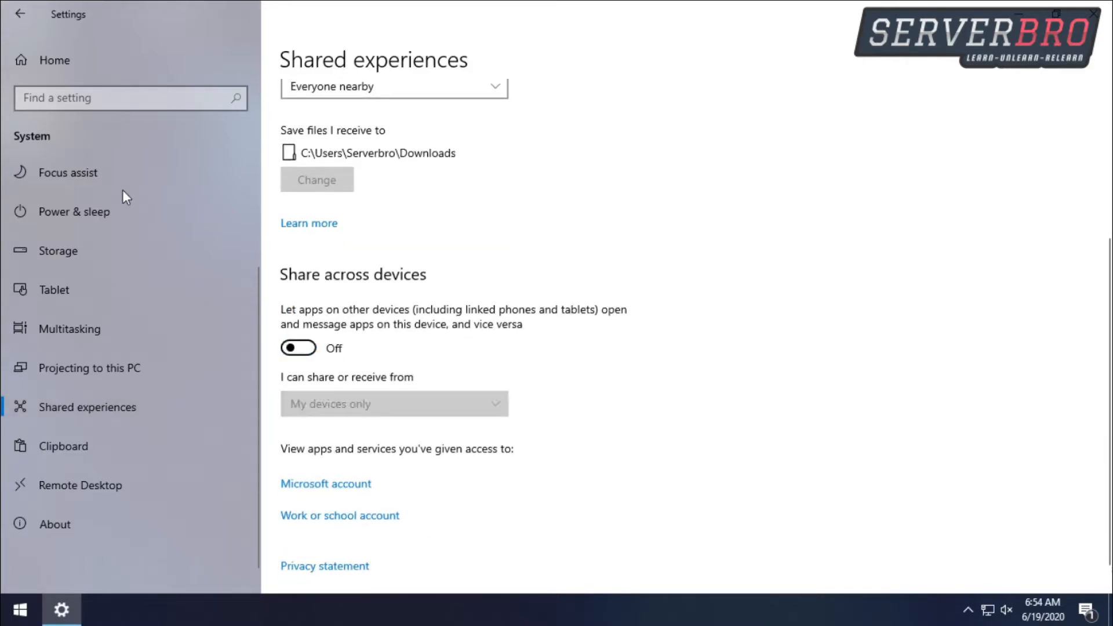
scroll(406, 348, "down", 1)
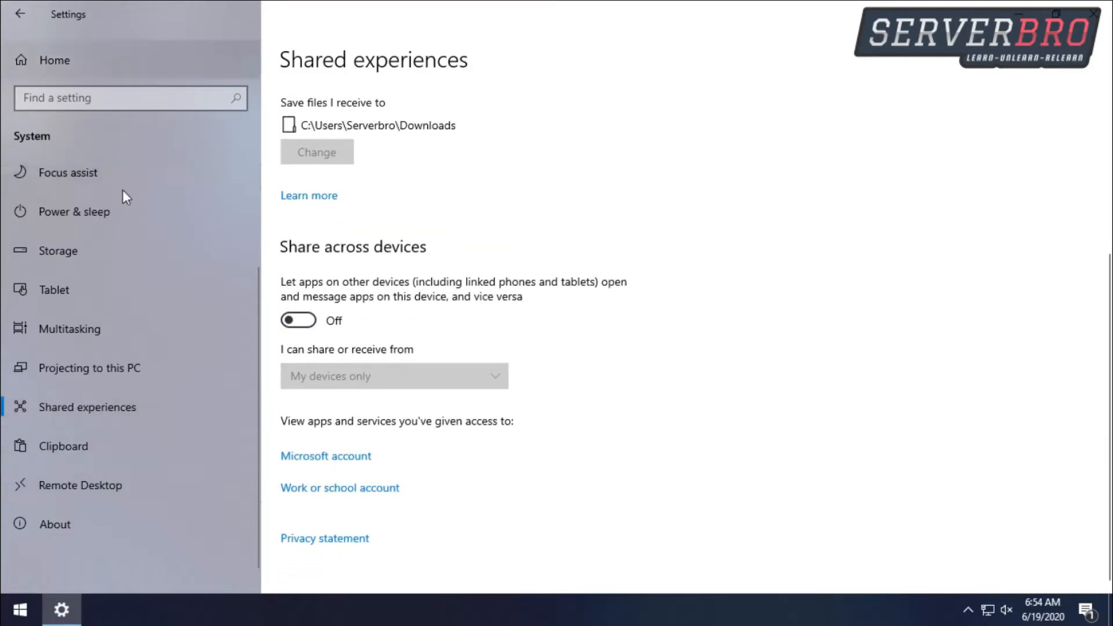
- In the Personalization color settings, turn off transparency effects and set the default app mode to Dark, and close Settings
left_click(54, 60)
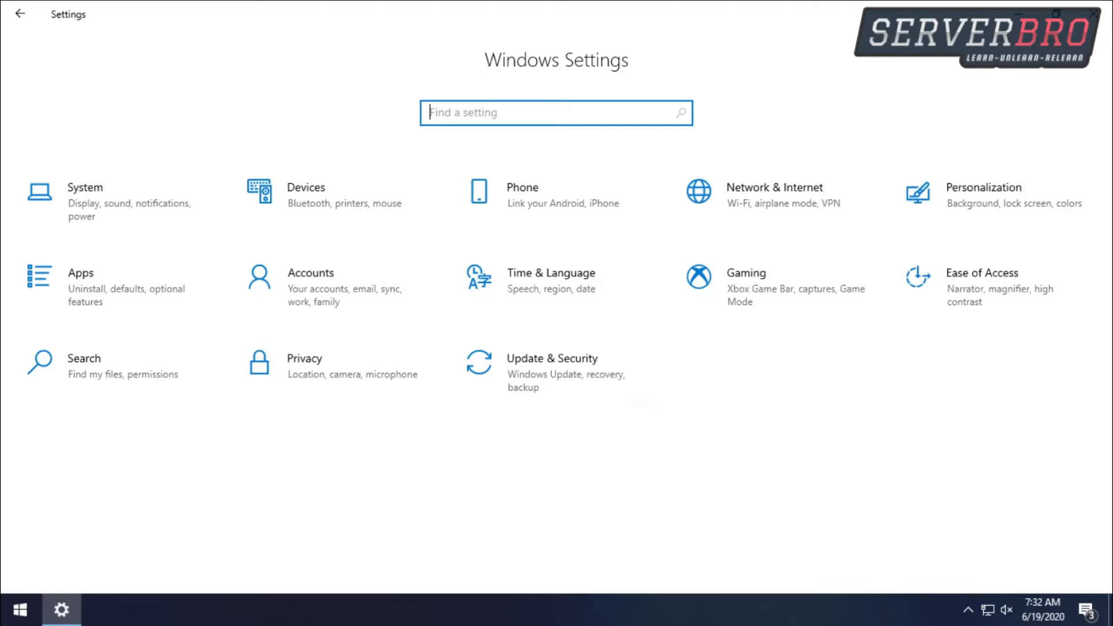
left_click(1006, 210)
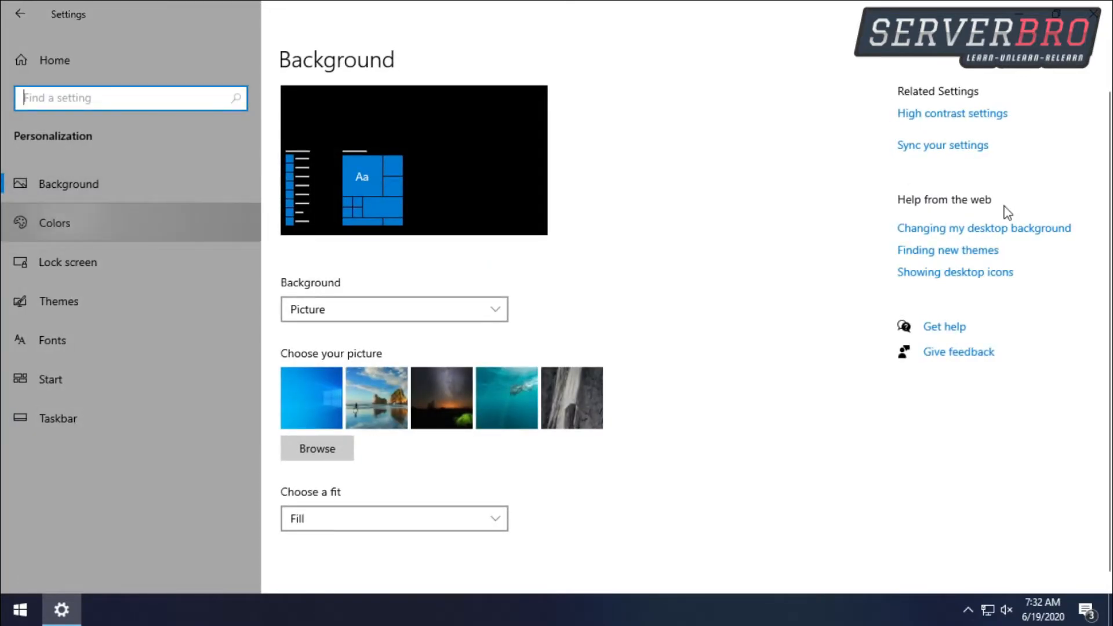
left_click(55, 223)
scroll(1004, 207, "down", 2)
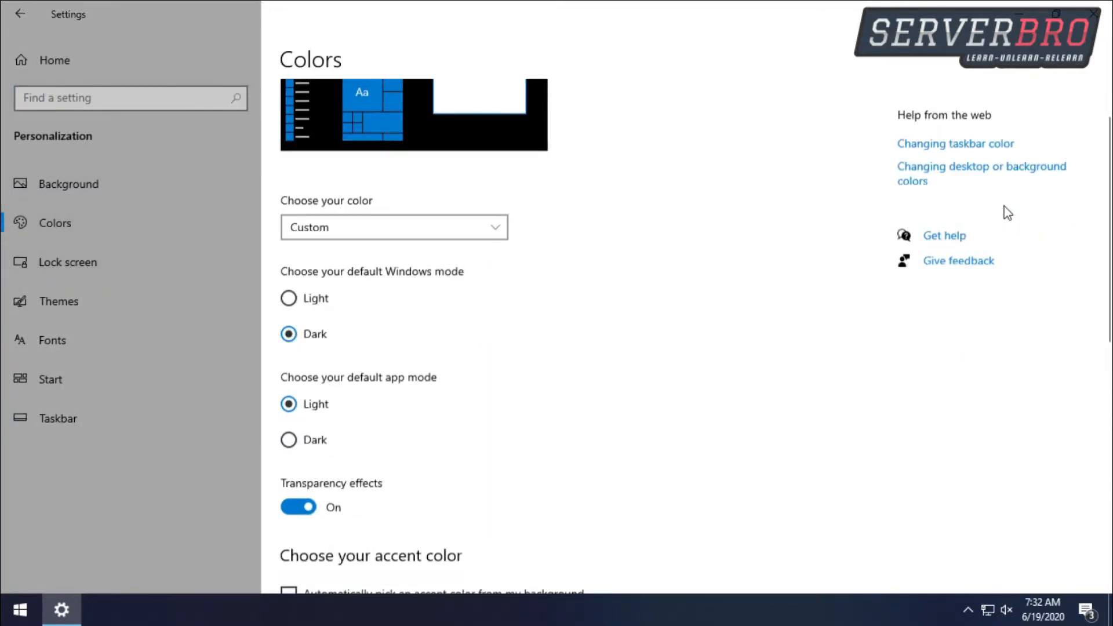
scroll(1004, 206, "down", 2)
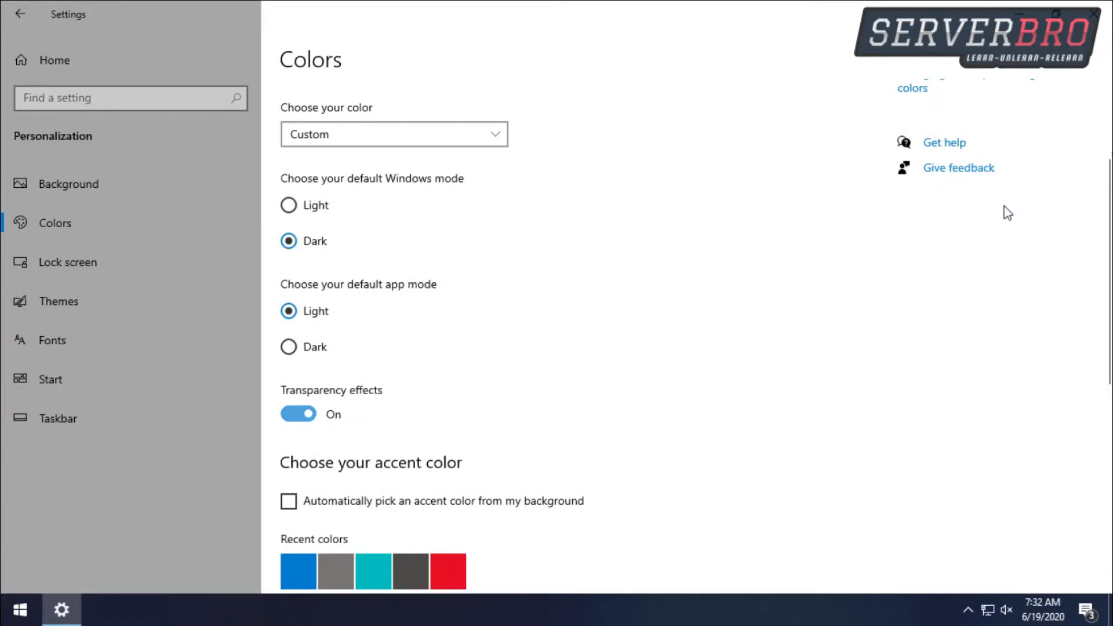
left_click(299, 414)
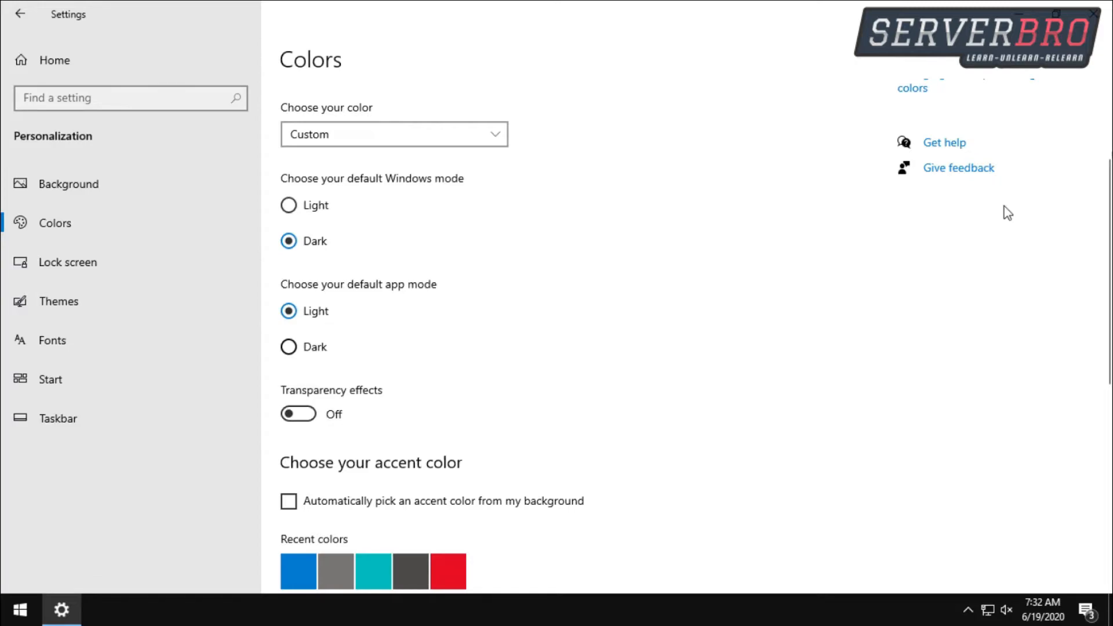
left_click(288, 347)
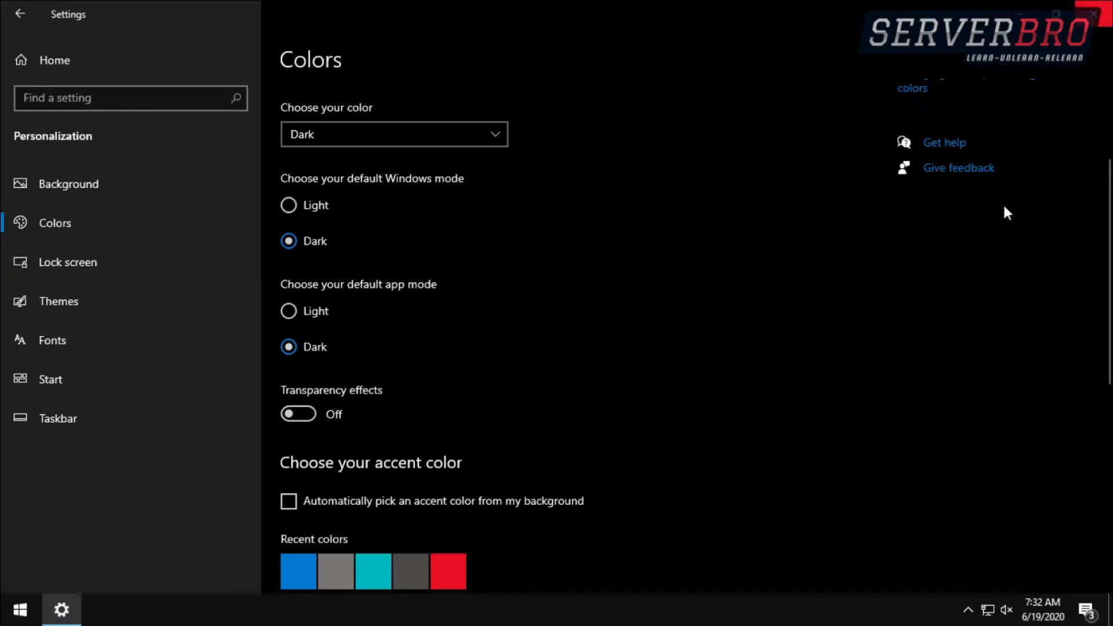
key("alt+F4")
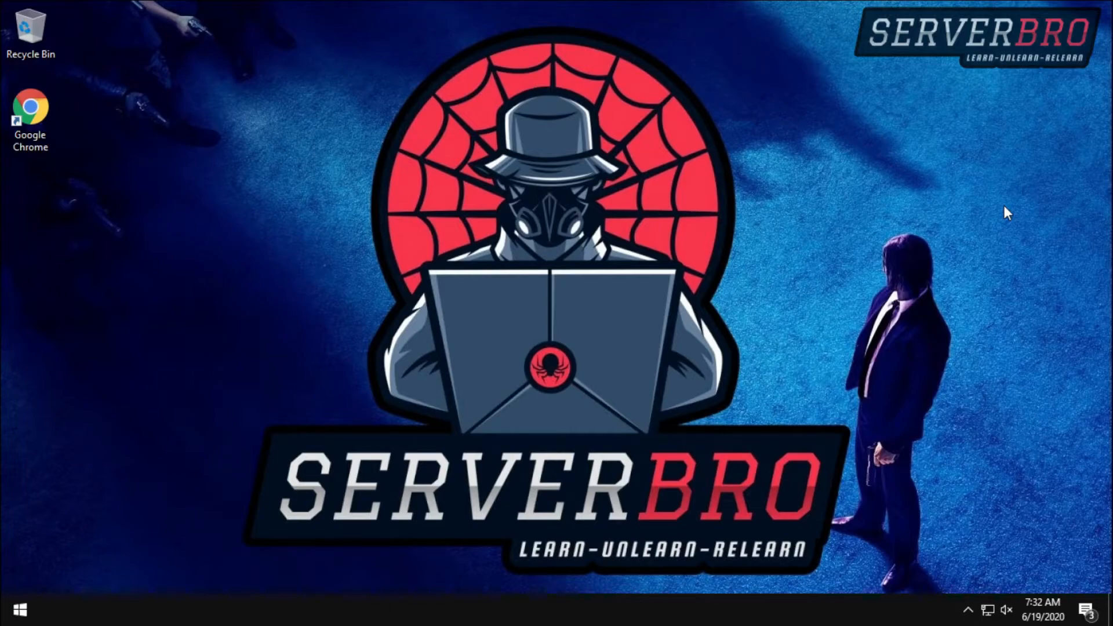
- Open Control Panel and go to the System page under System and Security
key("super")
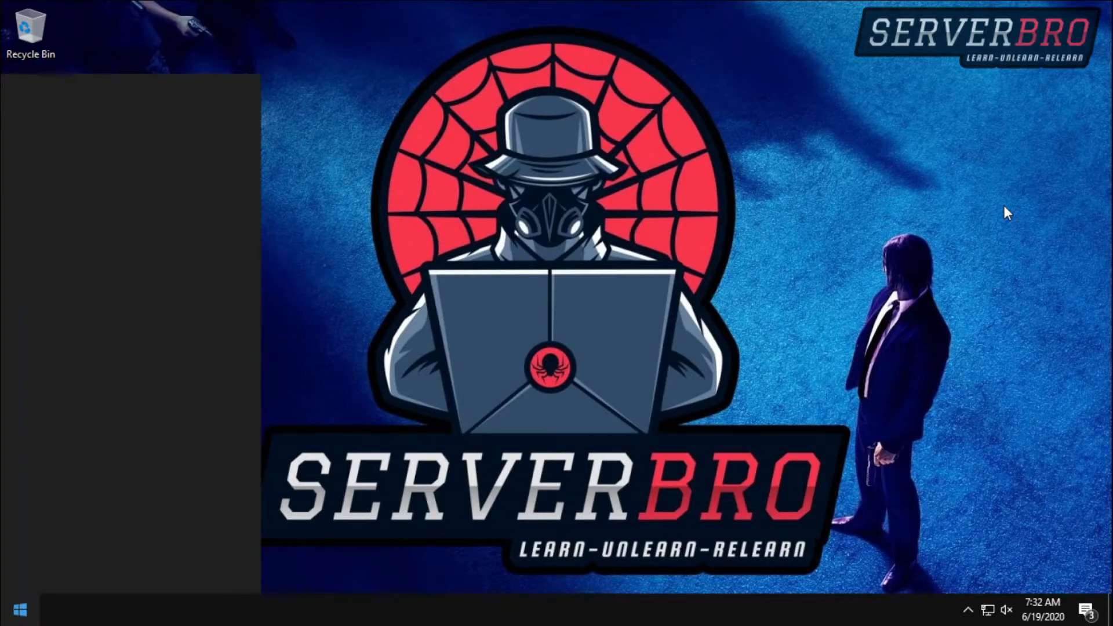
type("control")
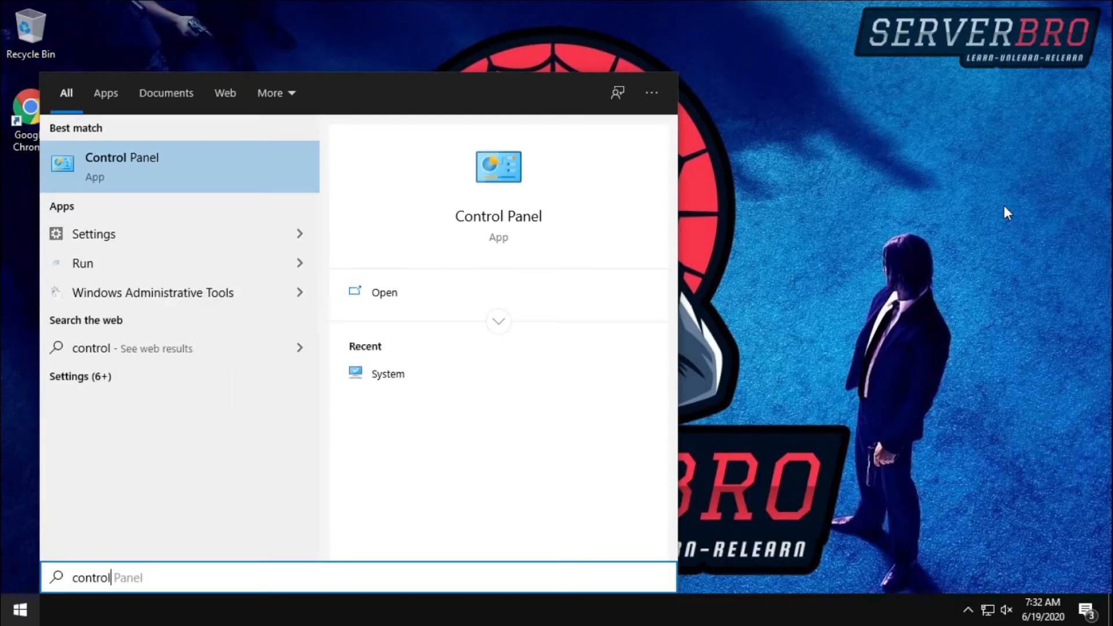
key("Down")
key("Up")
key("Return")
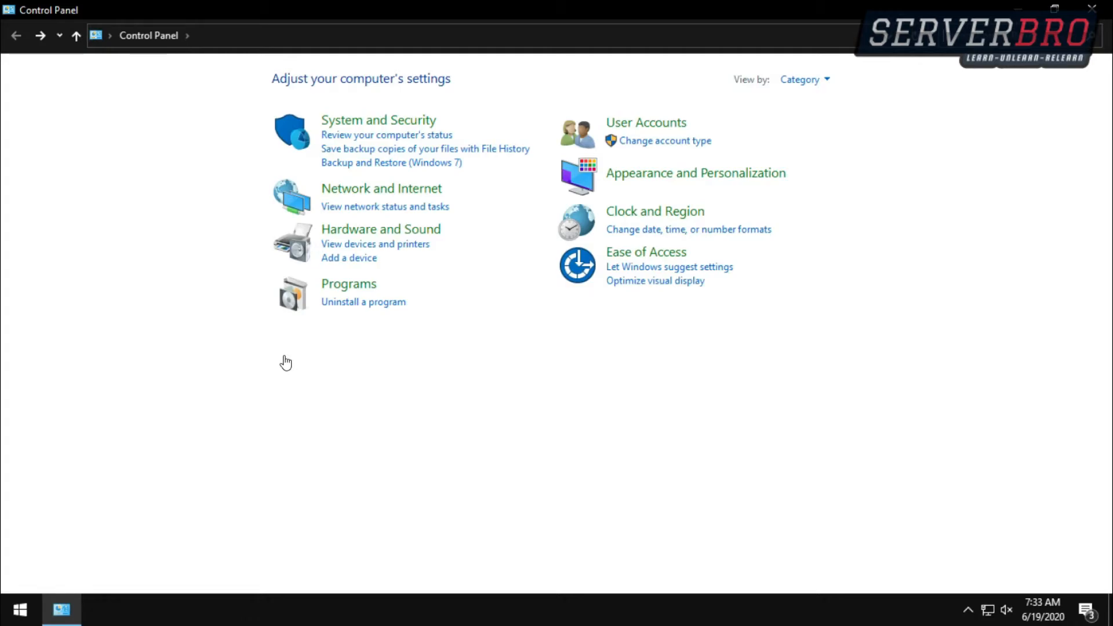
left_click(410, 122)
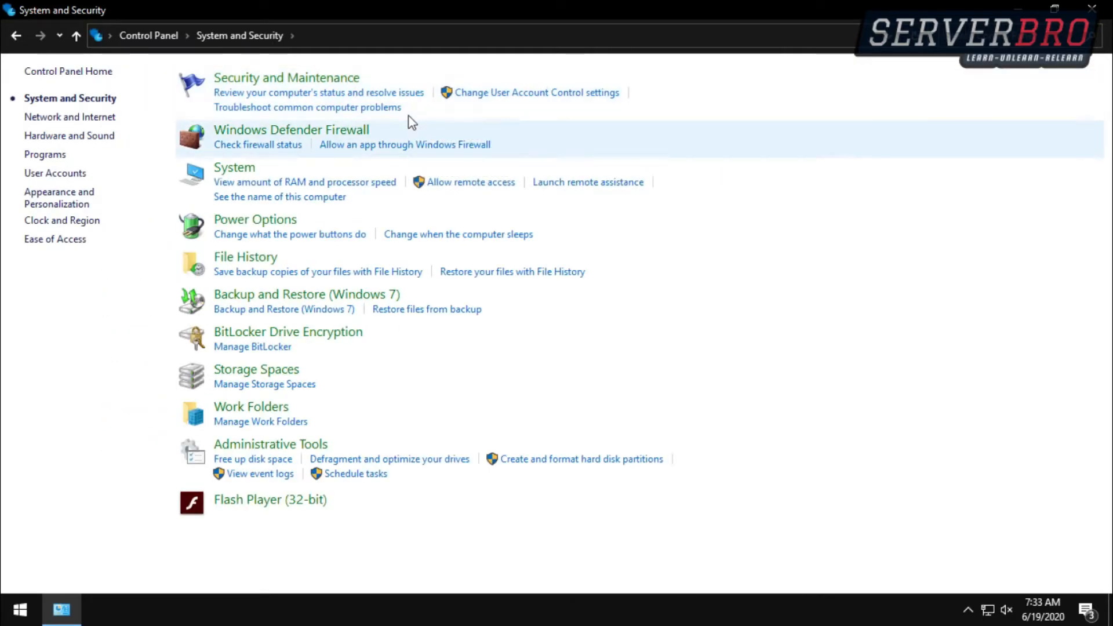
left_click(235, 168)
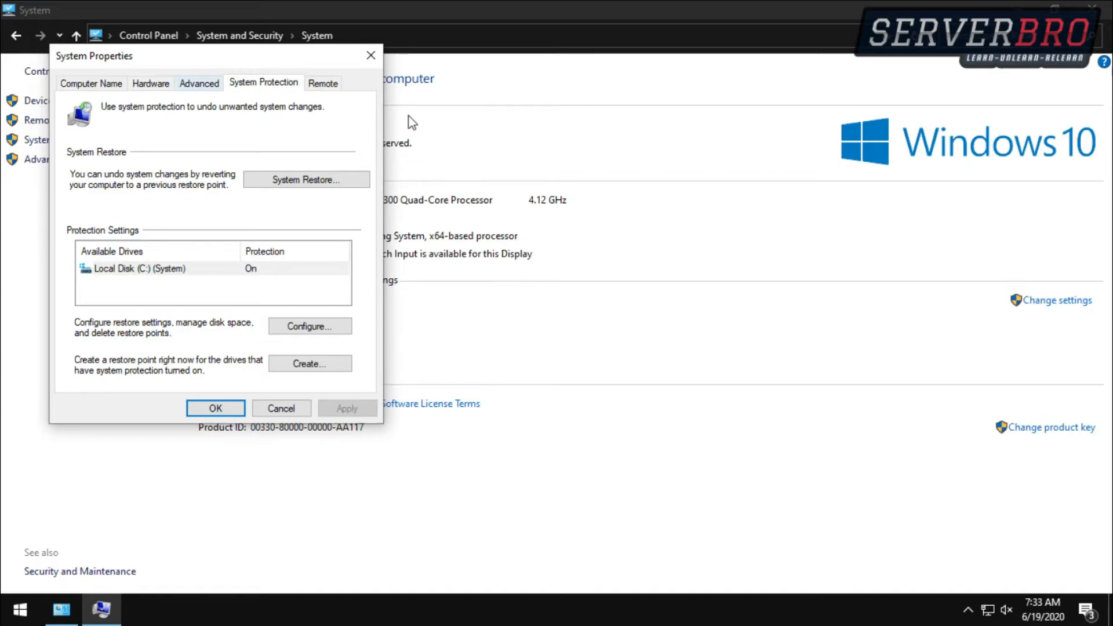
- Open the Performance Options from the advanced system properties and move the dialog clear of the window behind it
key("ctrl+shift+Tab")
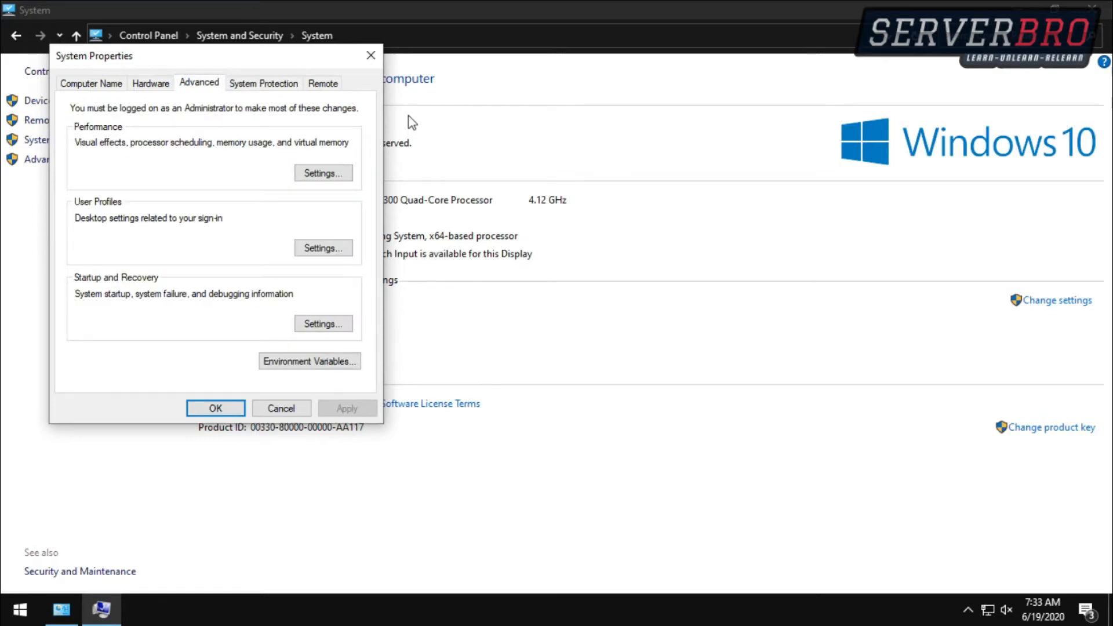
key("Tab")
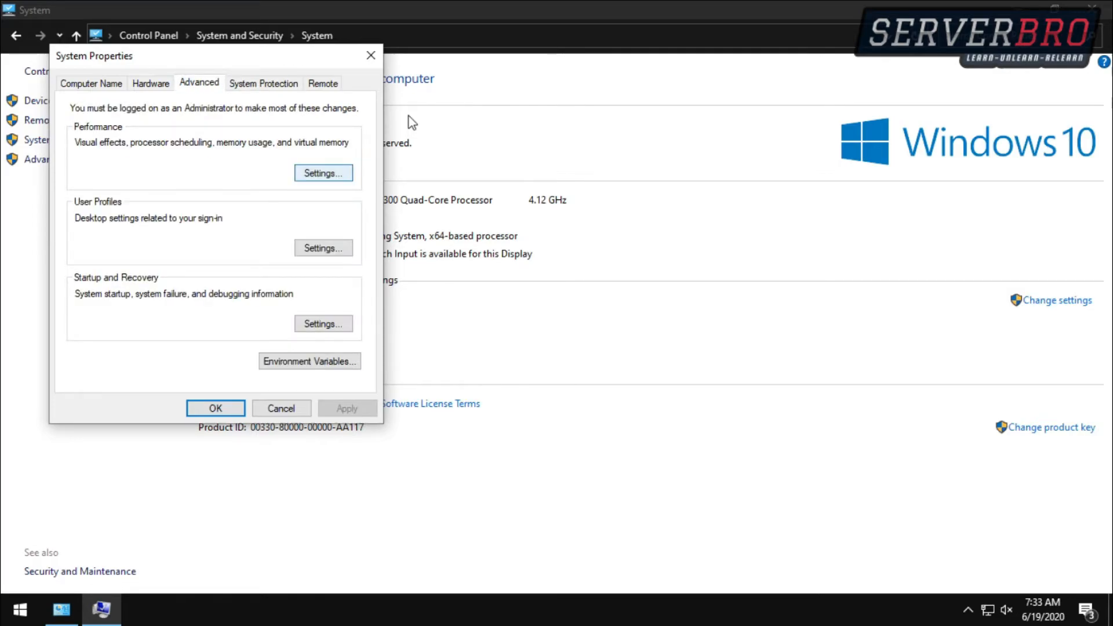
key("Return")
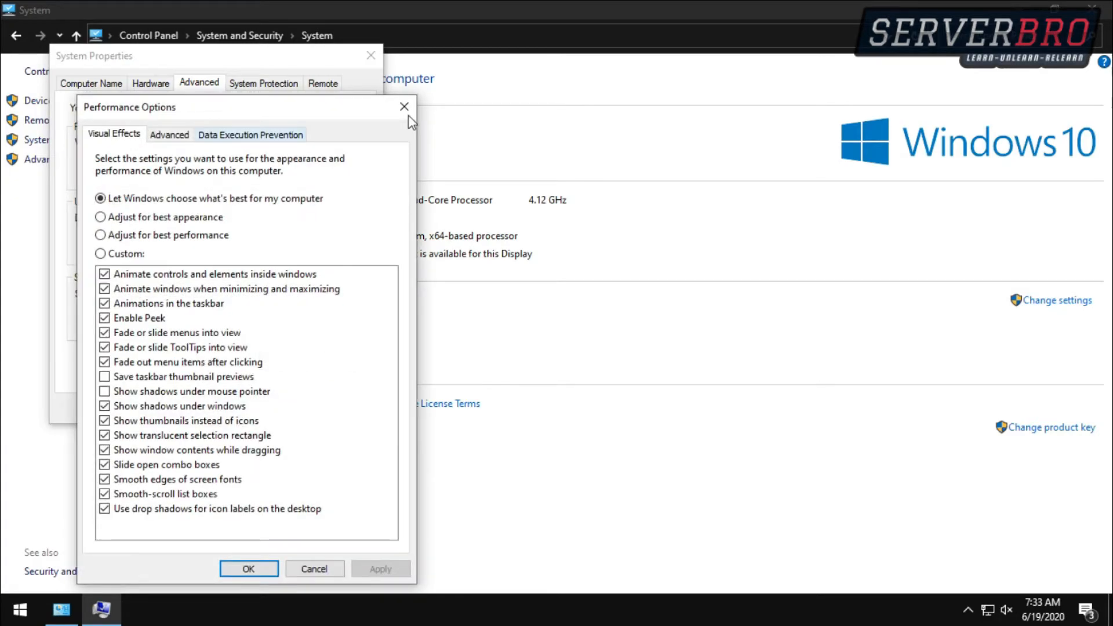
left_click_drag(280, 116, 316, 74)
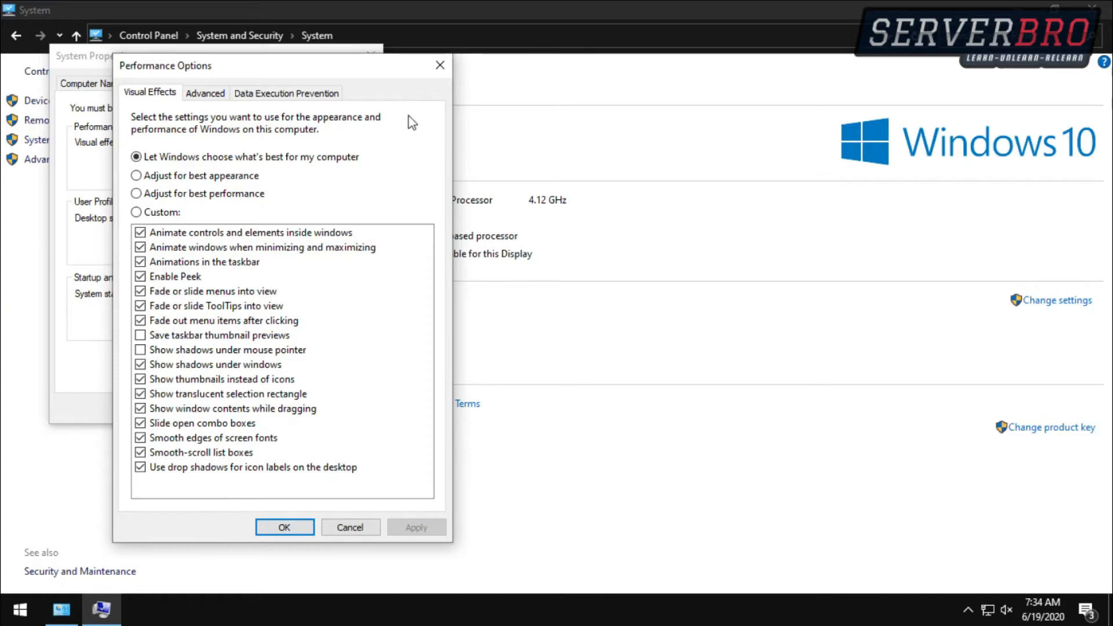
- Adjust visual effects for best performance, but enable animations for controls inside windows and for minimizing and maximizing windows
key("Down")
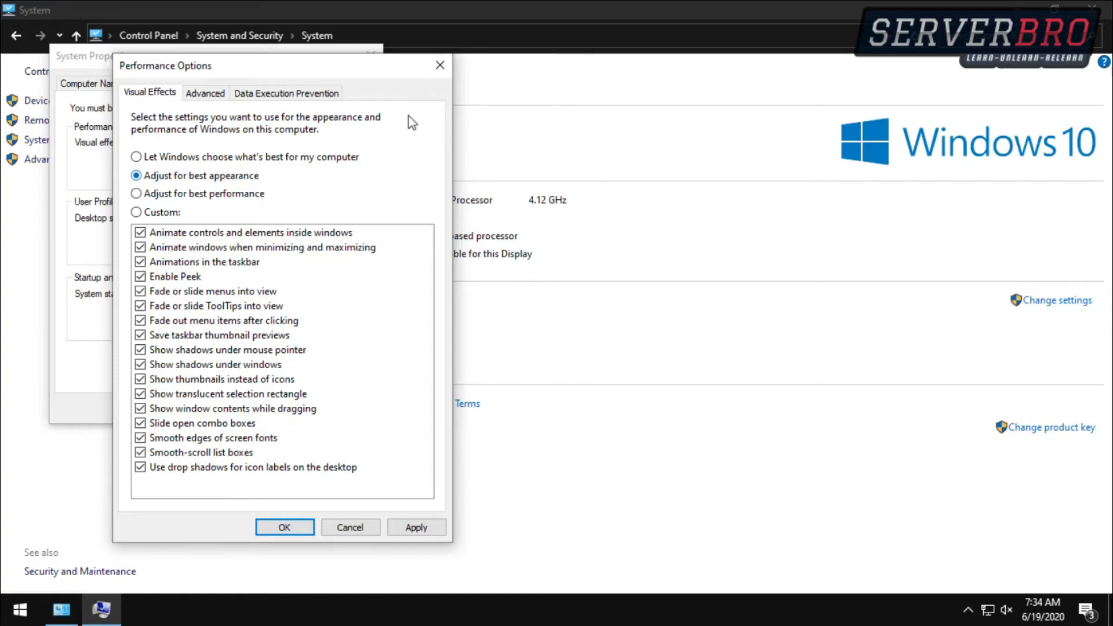
left_click(137, 194)
left_click(140, 232)
key("Down")
key("space")
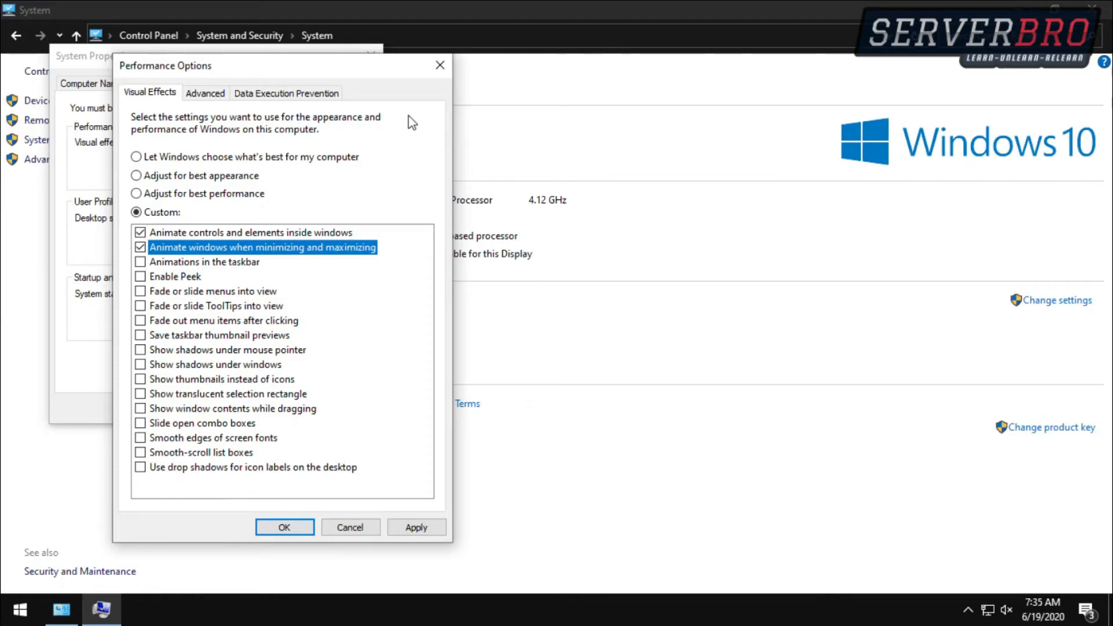
- Enable the visual effects for shadows under windows, thumbnails instead of icons, translucent selection rectangle and window contents while dragging
left_click(140, 365)
key("Down")
key("space")
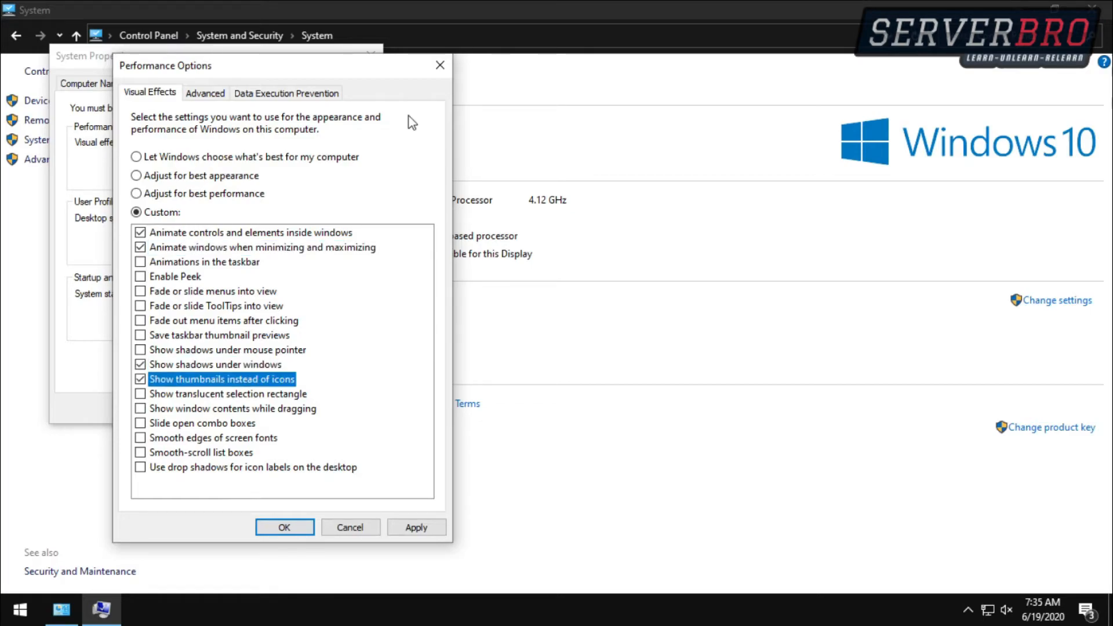
key("Down")
key("space")
key("Down")
key("space")
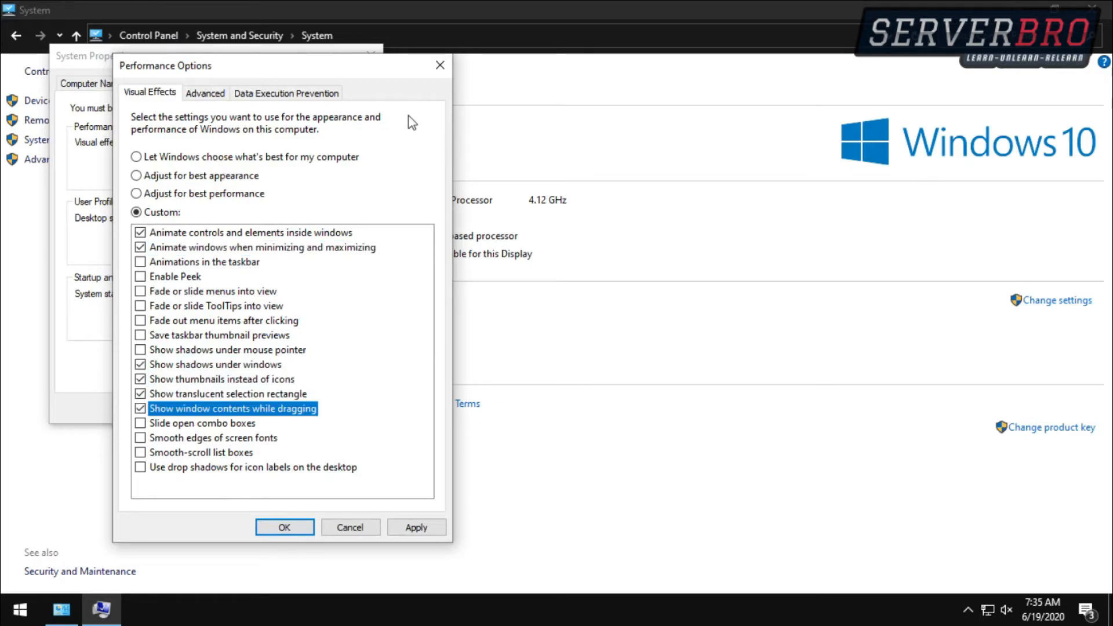
- Enable smooth edges of screen fonts and apply the custom visual effects
key("Down")
key("Down")
key("space")
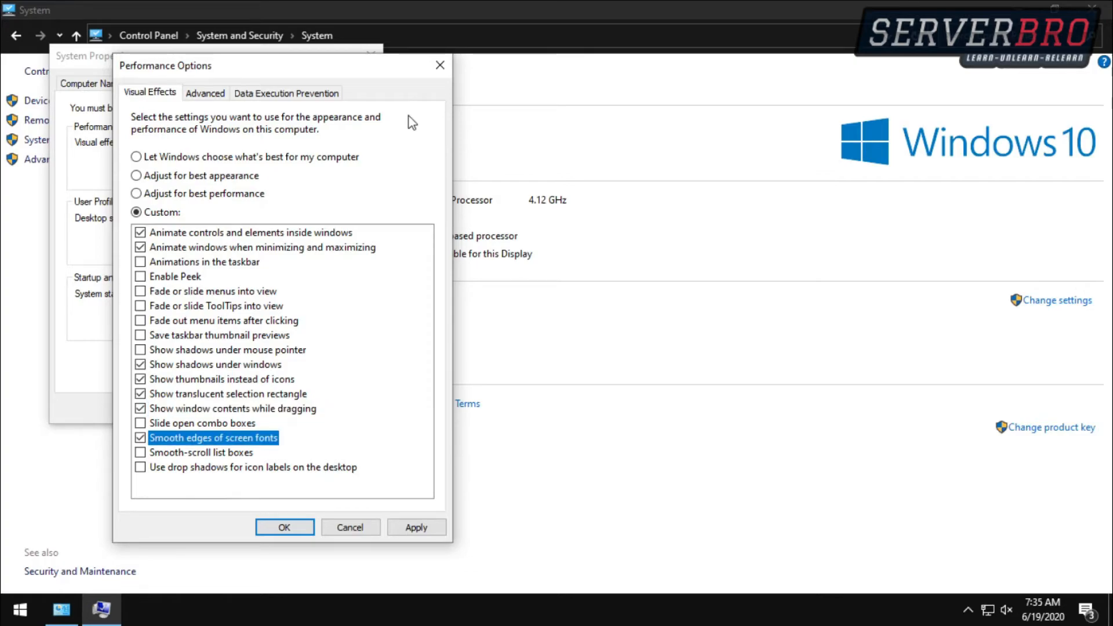
key("alt+a")
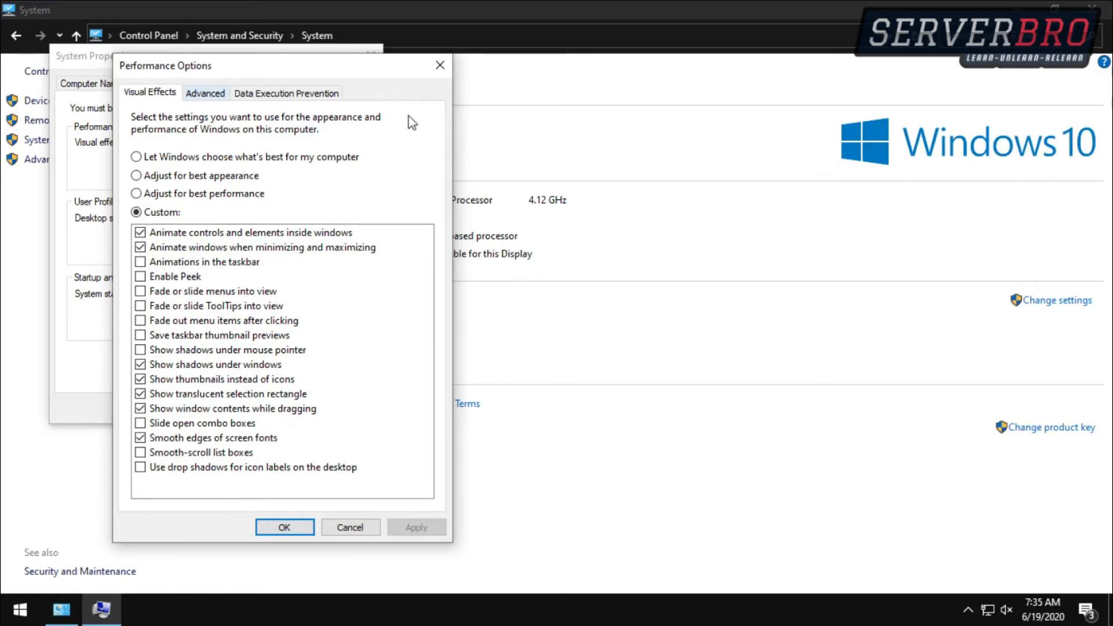
- In the Virtual Memory settings, turn off automatic management of the paging file size for all drives
key("ctrl+Tab")
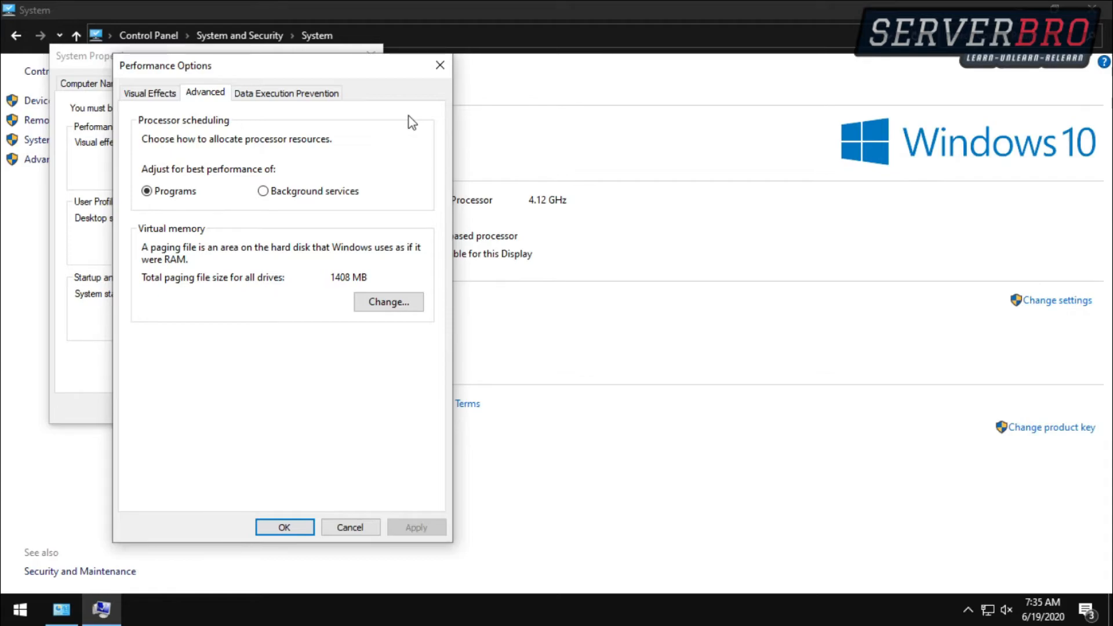
key("alt+c")
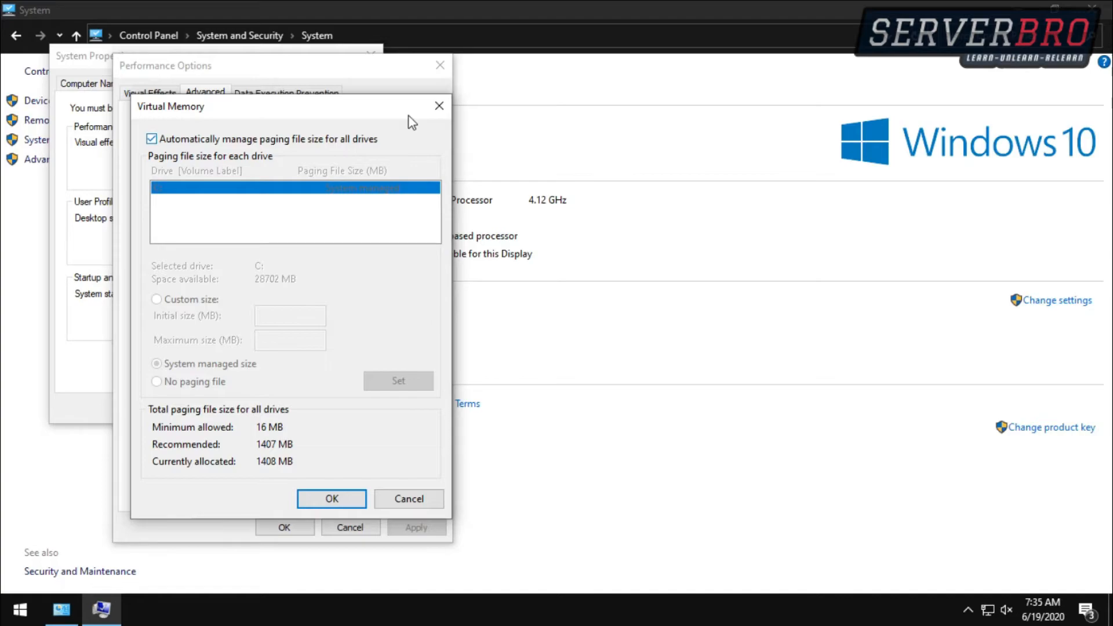
key("space")
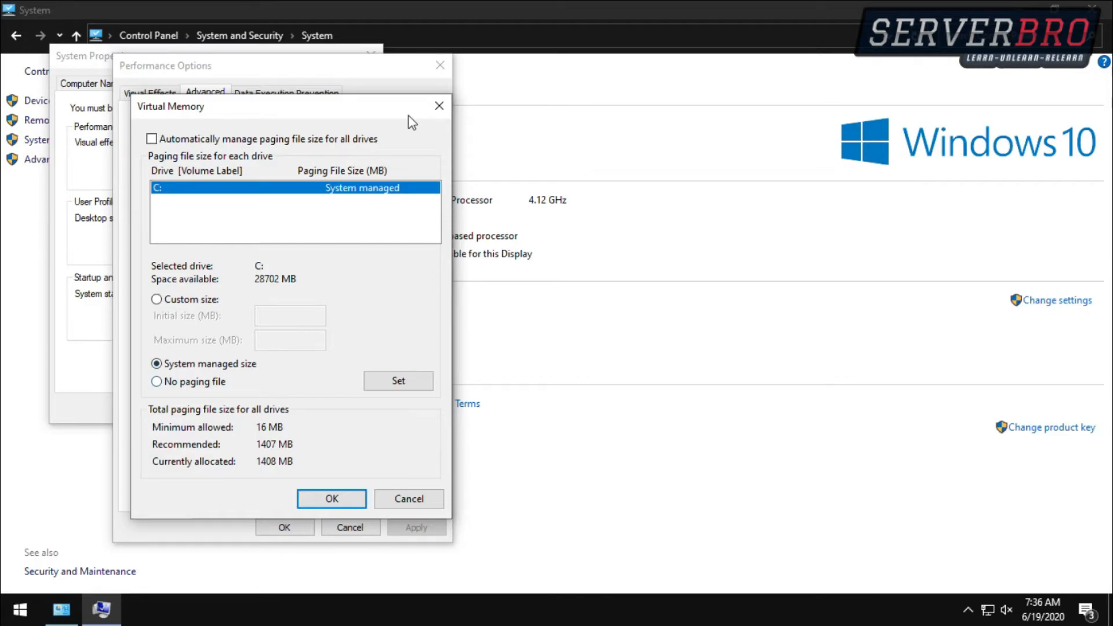
- Try to set drive C: to use no paging file
left_click(156, 381)
left_click(398, 381)
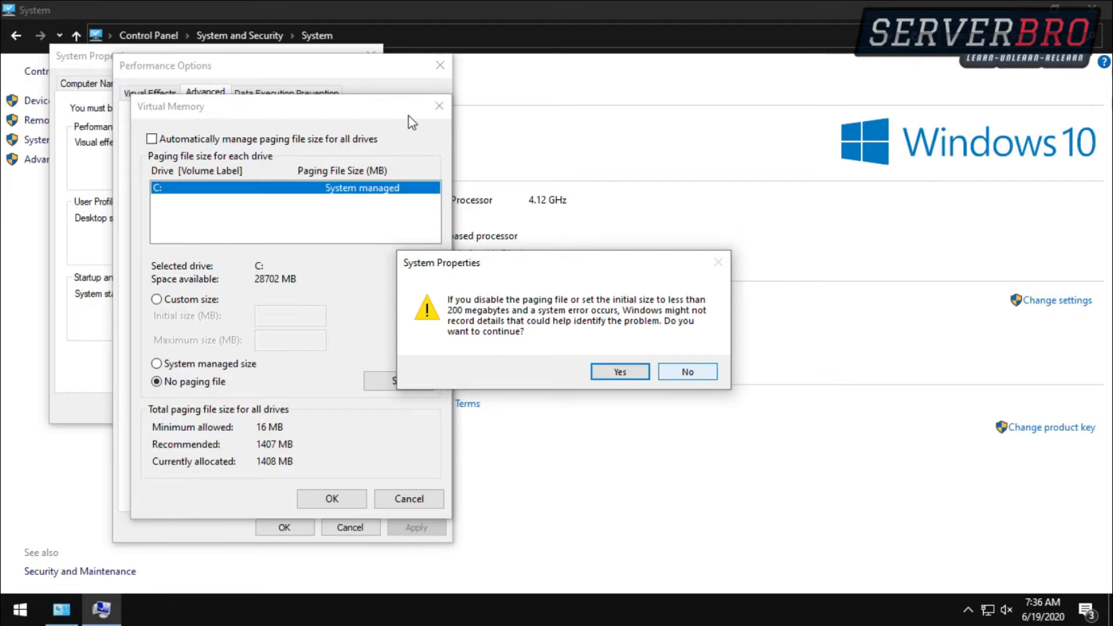
left_click(688, 372)
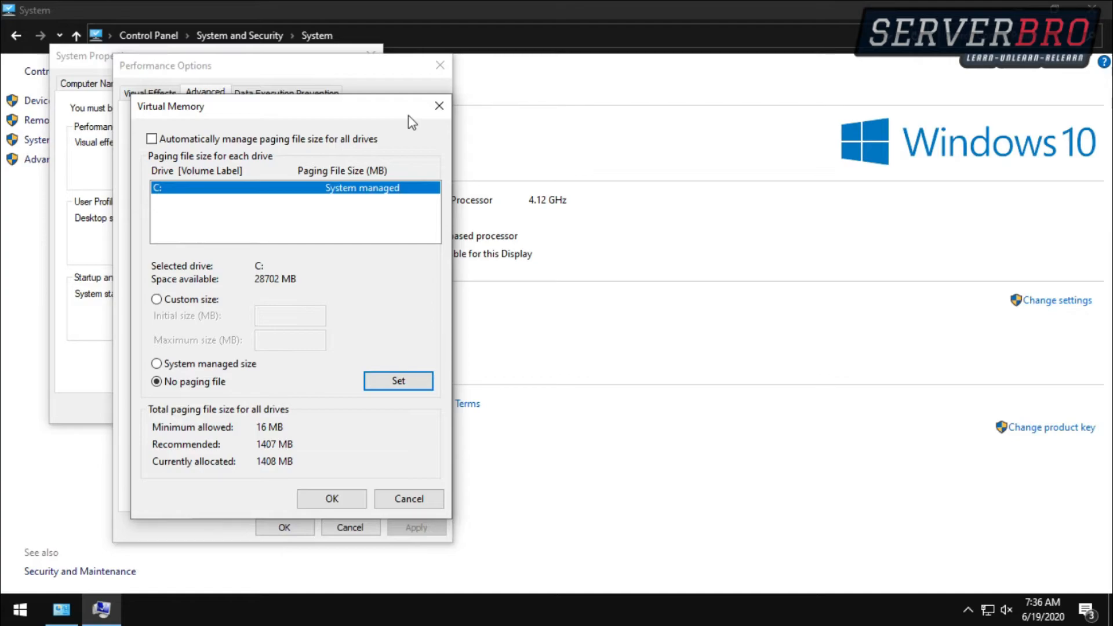
- Set the paging file of drive C: to a system managed size and accept the virtual memory change
key("shift+Tab")
key("Up")
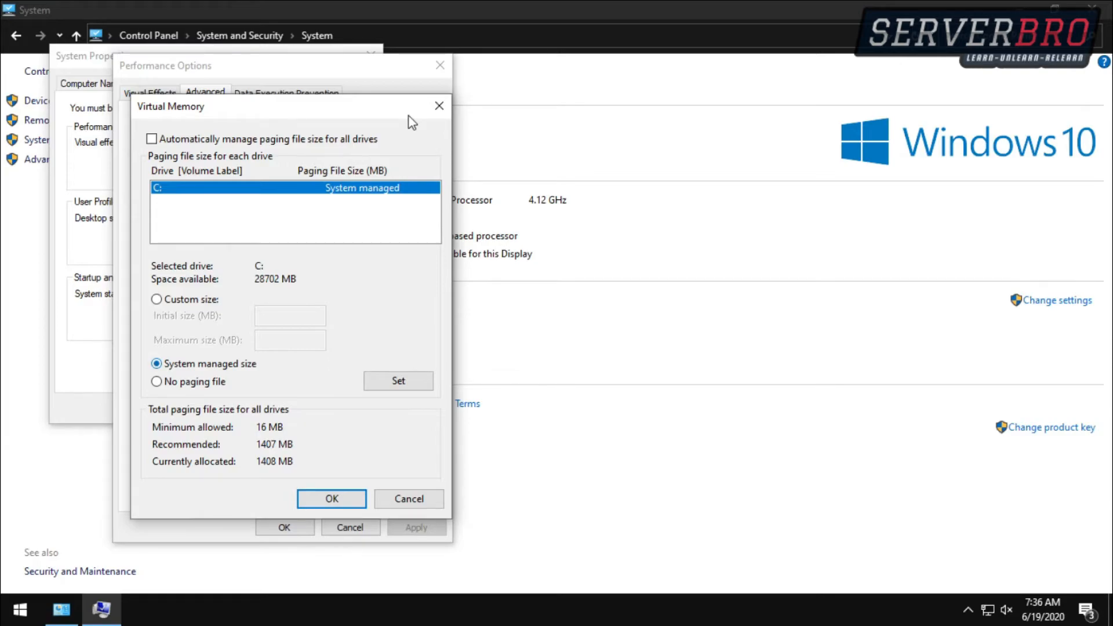
left_click(399, 381)
left_click(332, 498)
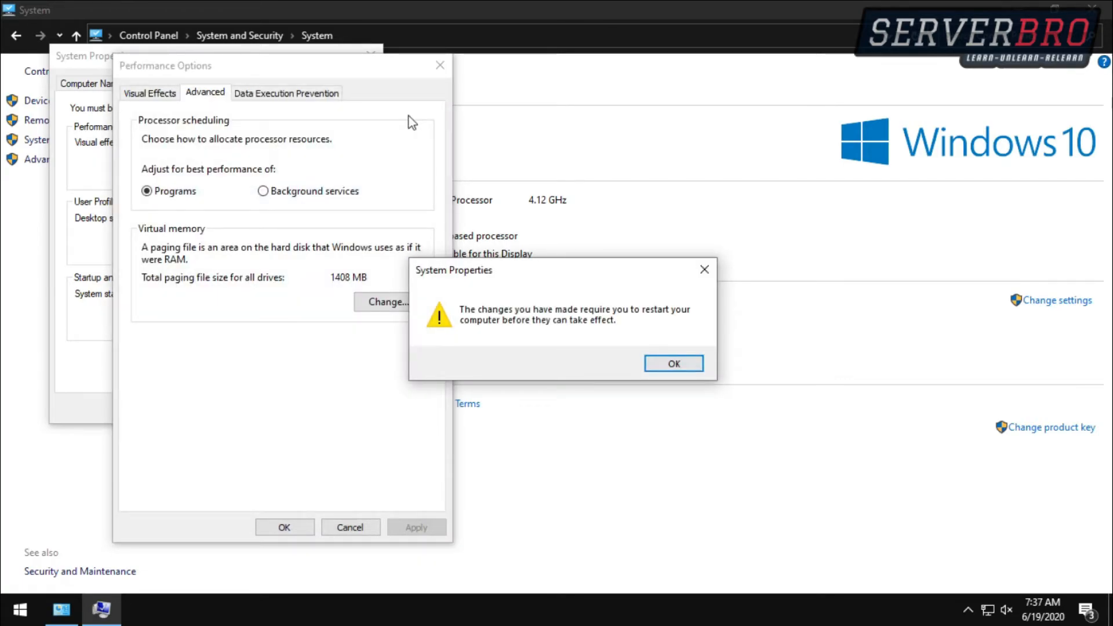
key("Return")
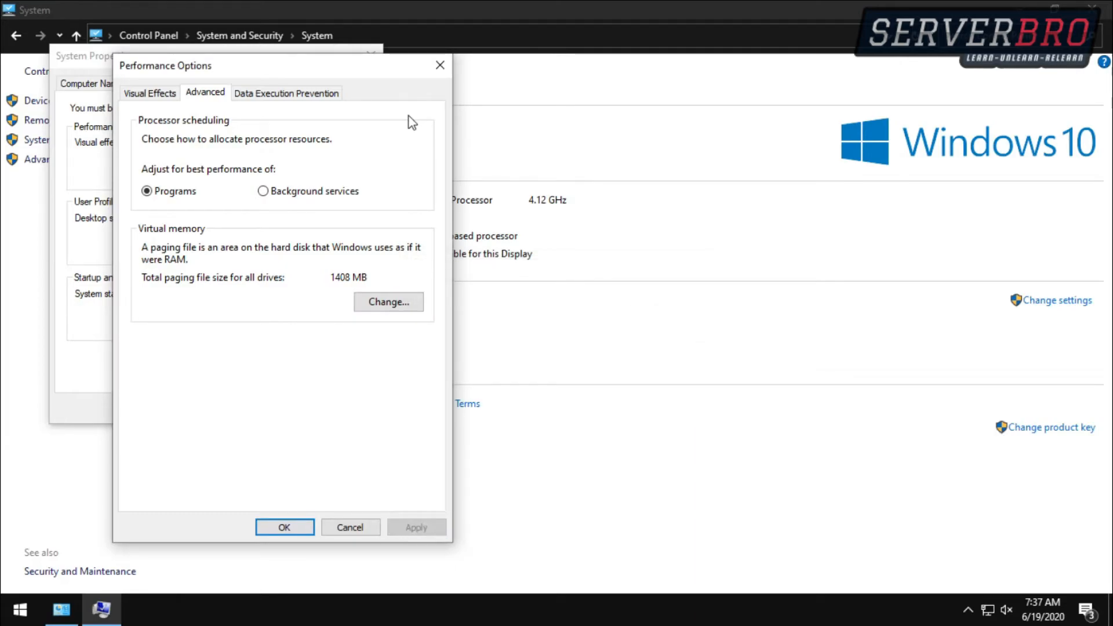
- Accept the Performance Options and System Properties, and restart the computer immediately to apply the changes
key("Return")
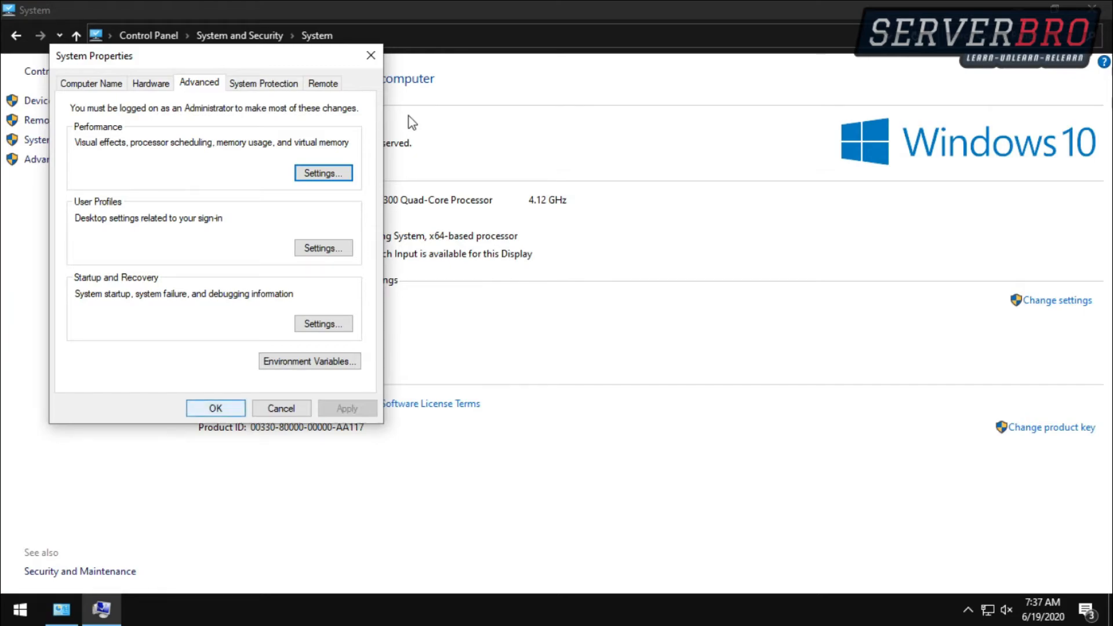
key("Return")
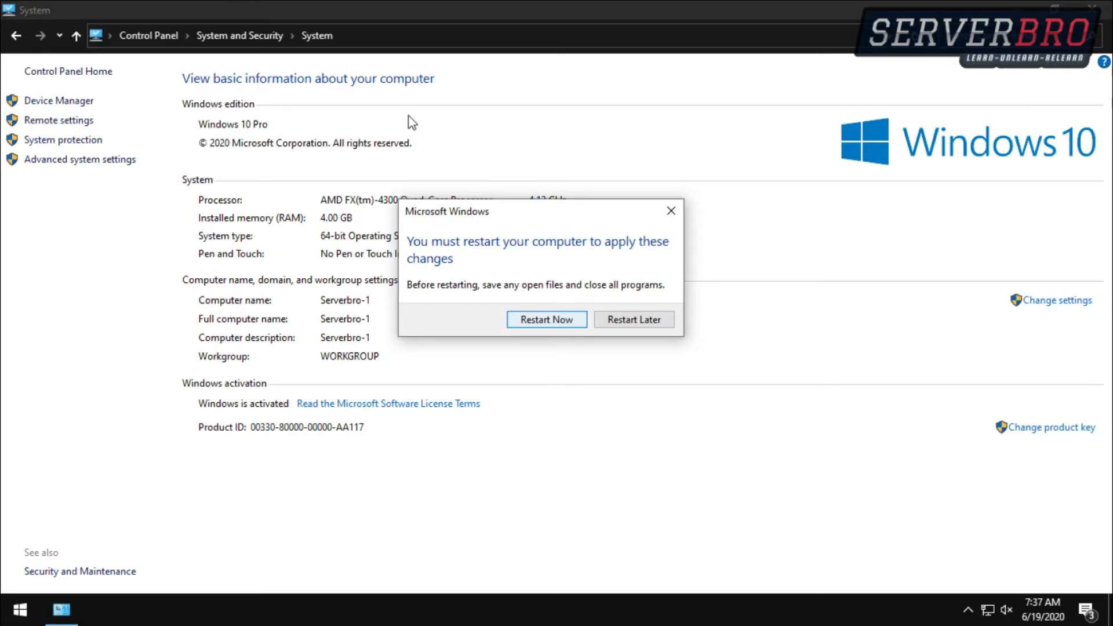
key("Return")
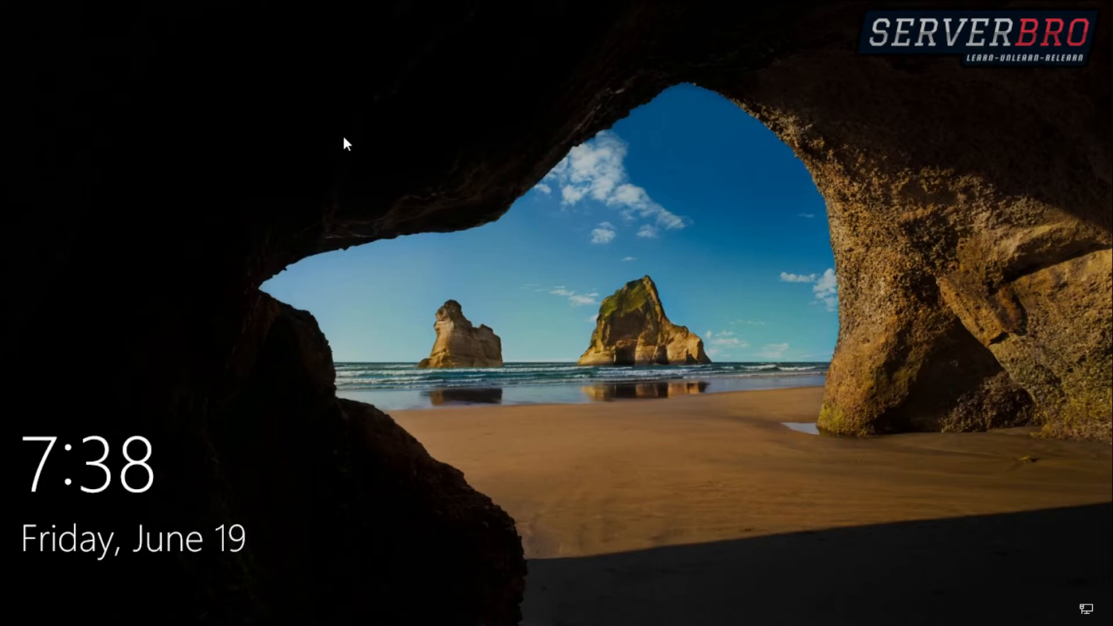
- Dismiss the lock screen and sign in to Windows by entering the account password
left_click(346, 143)
type("••••••••••")
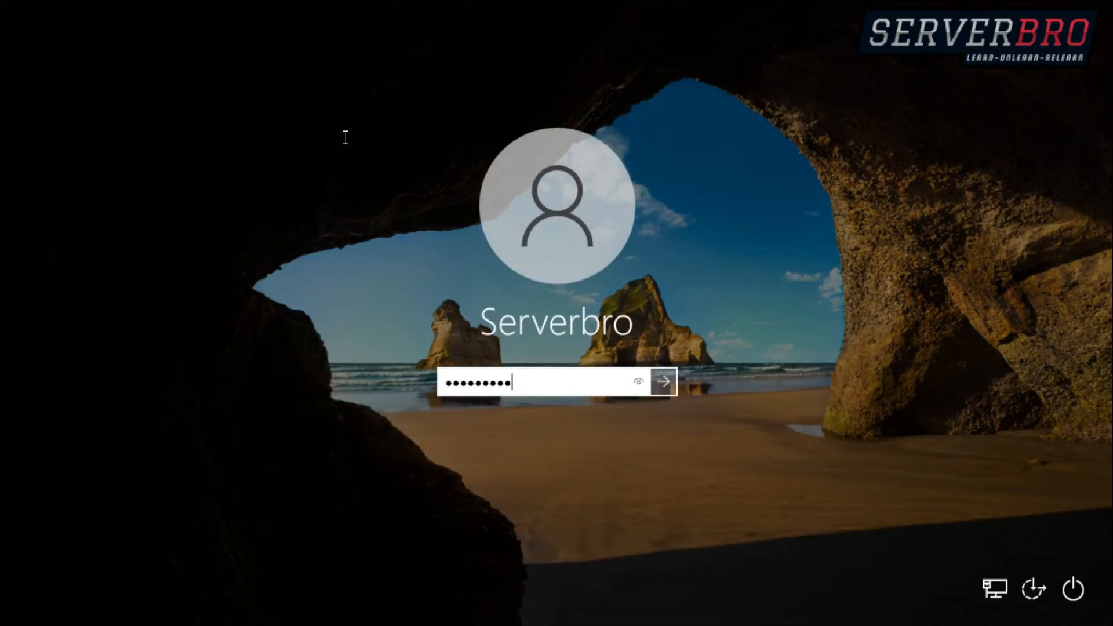
key("Return")
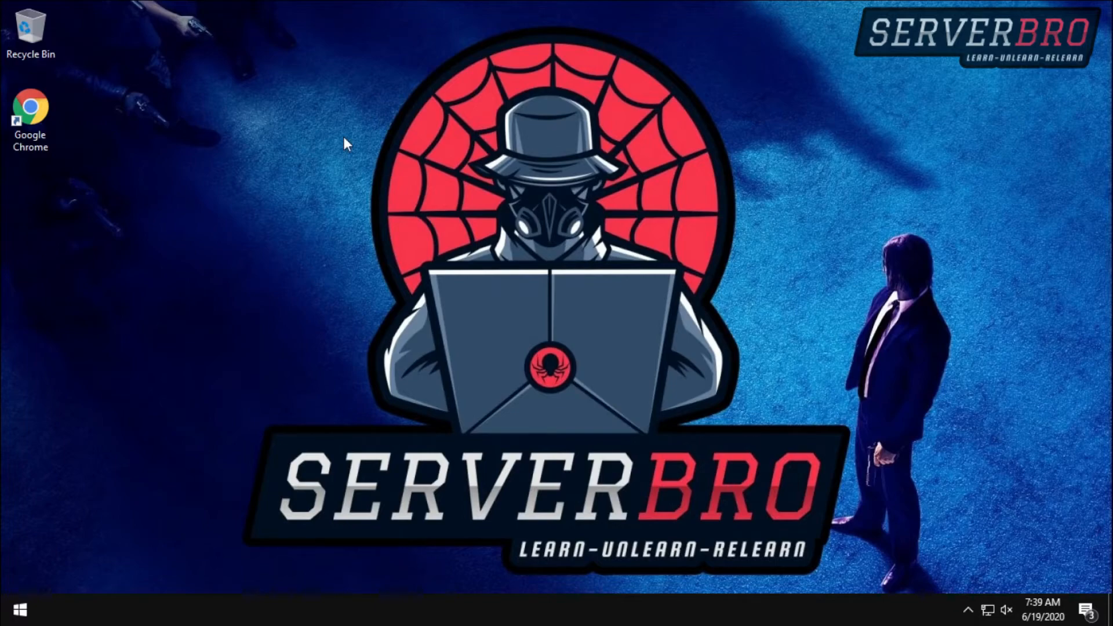
- Open the %appdata% folder in a maximized File Explorer window
key("super")
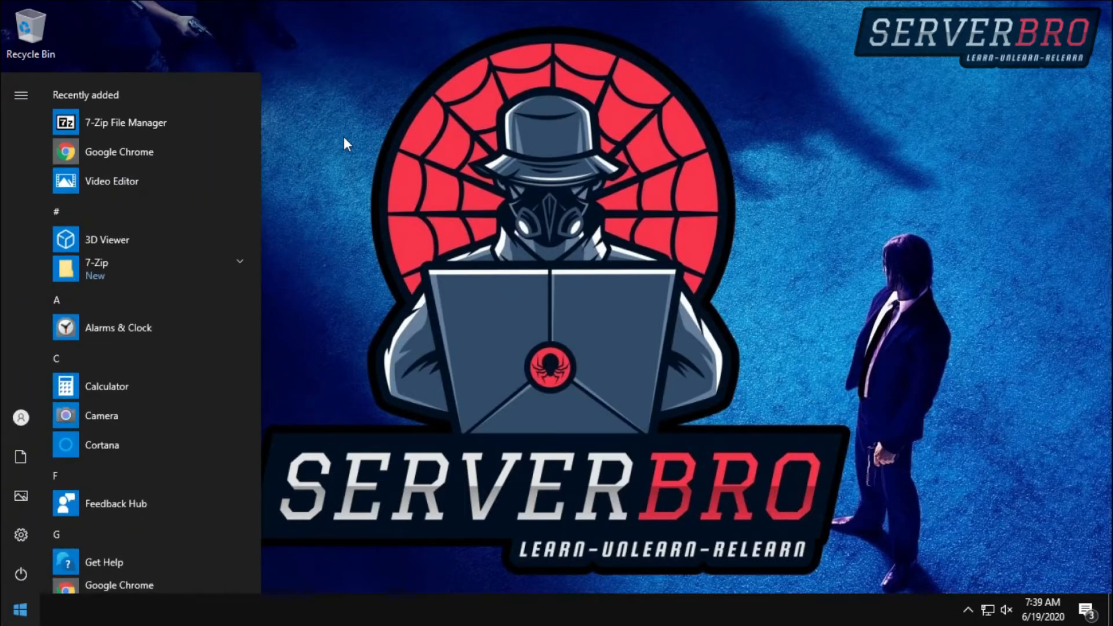
type("%")
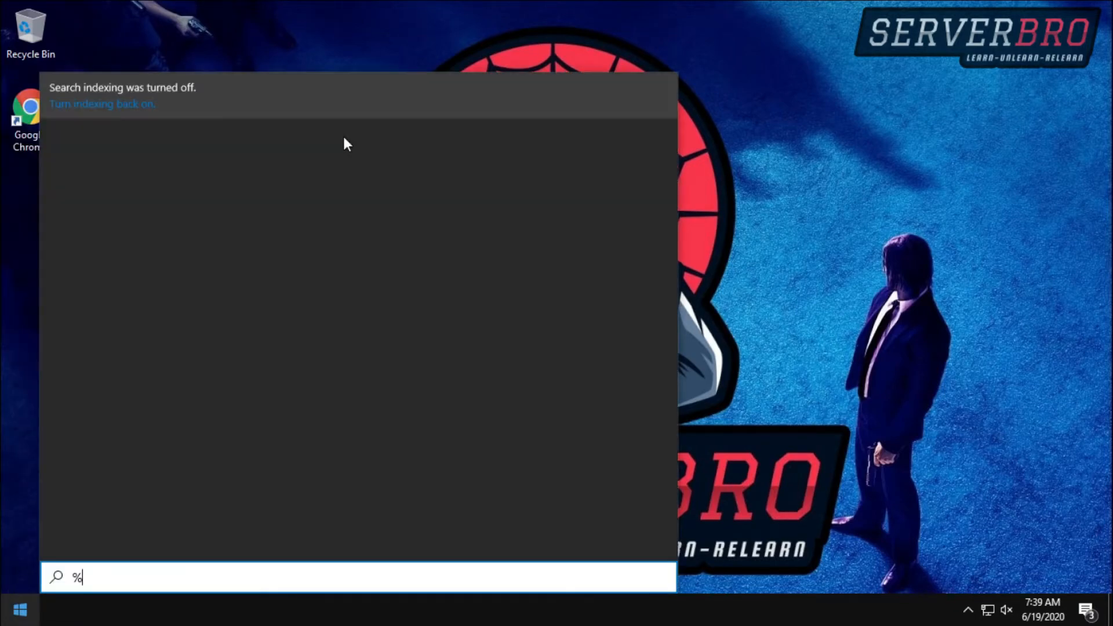
type("a")
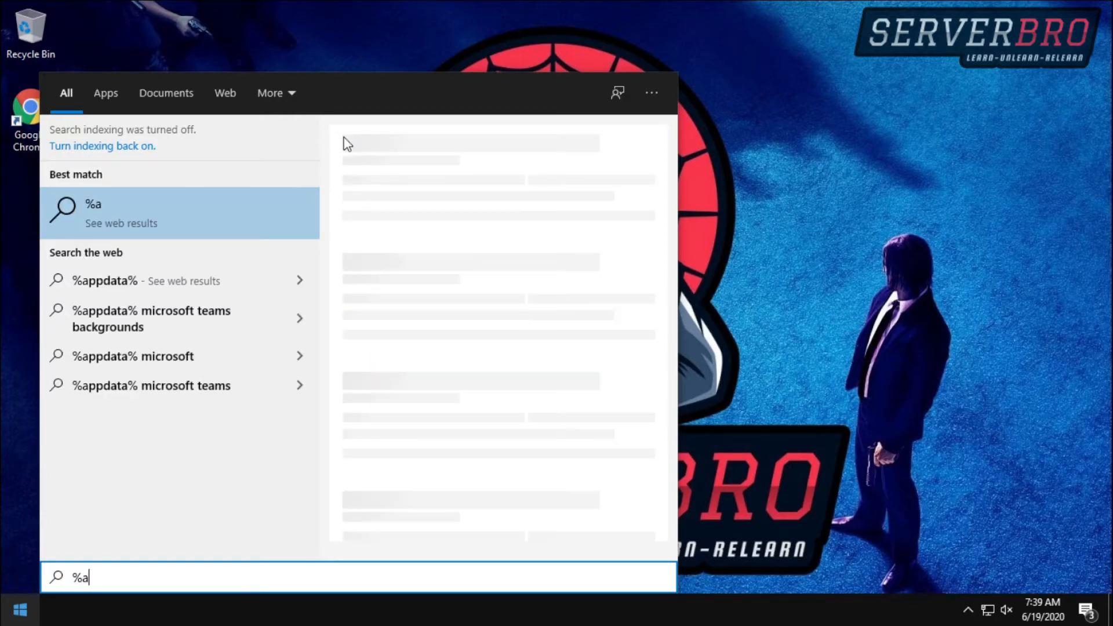
type("ppdat")
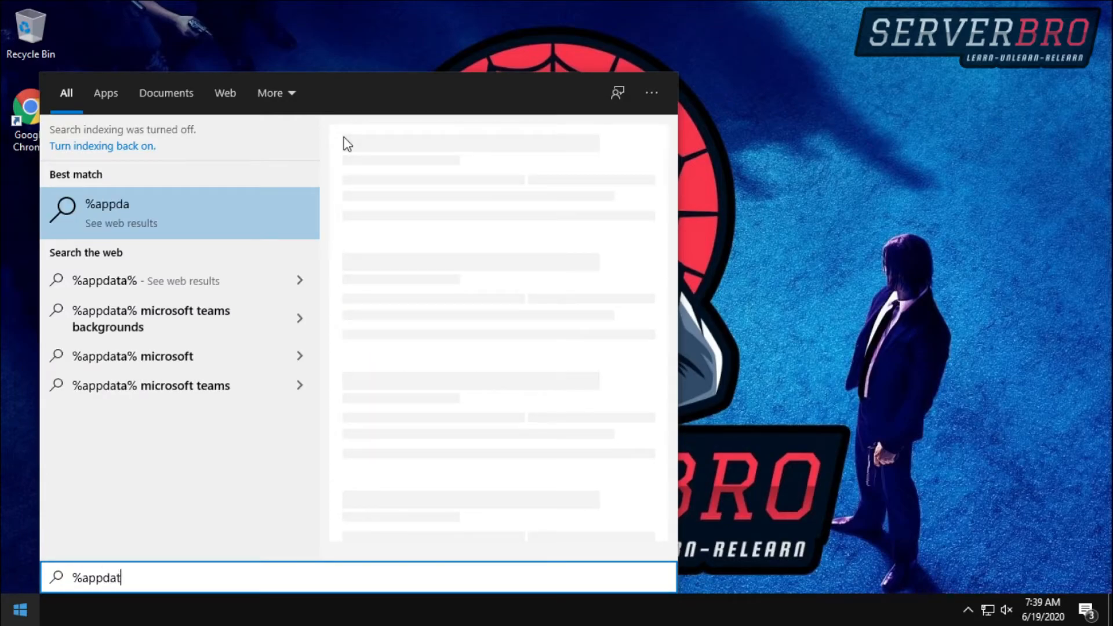
type("a%")
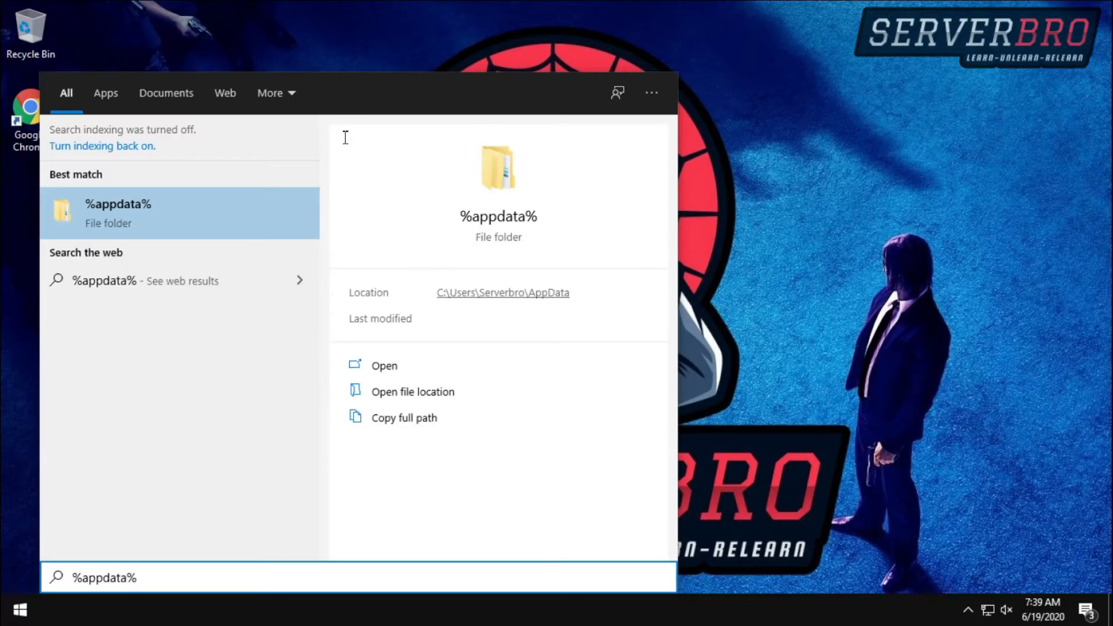
key("Return")
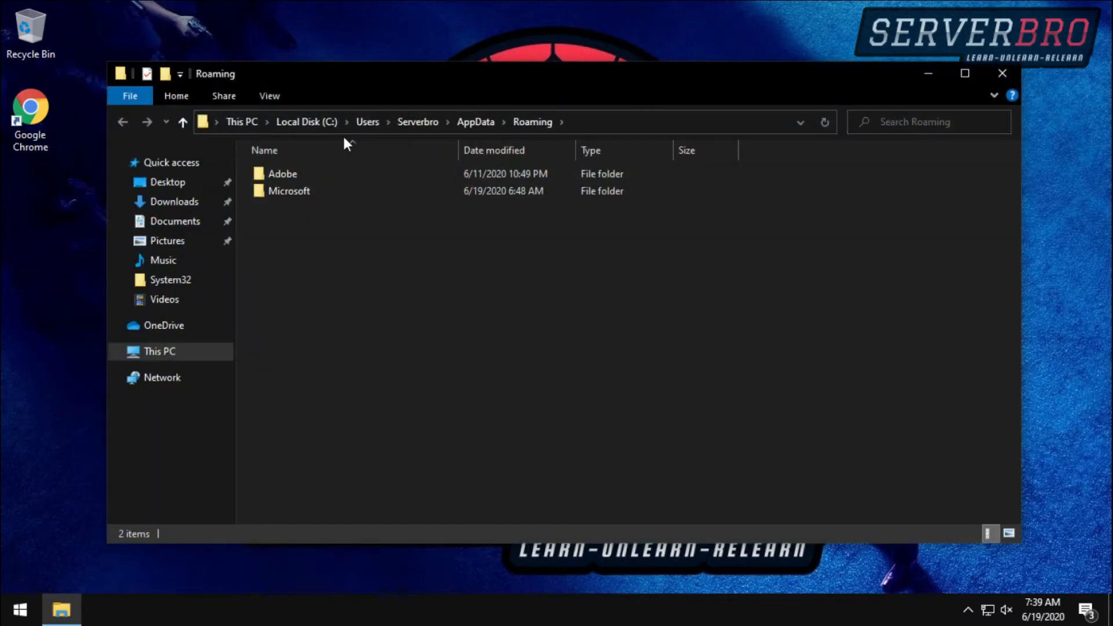
key("super+Up")
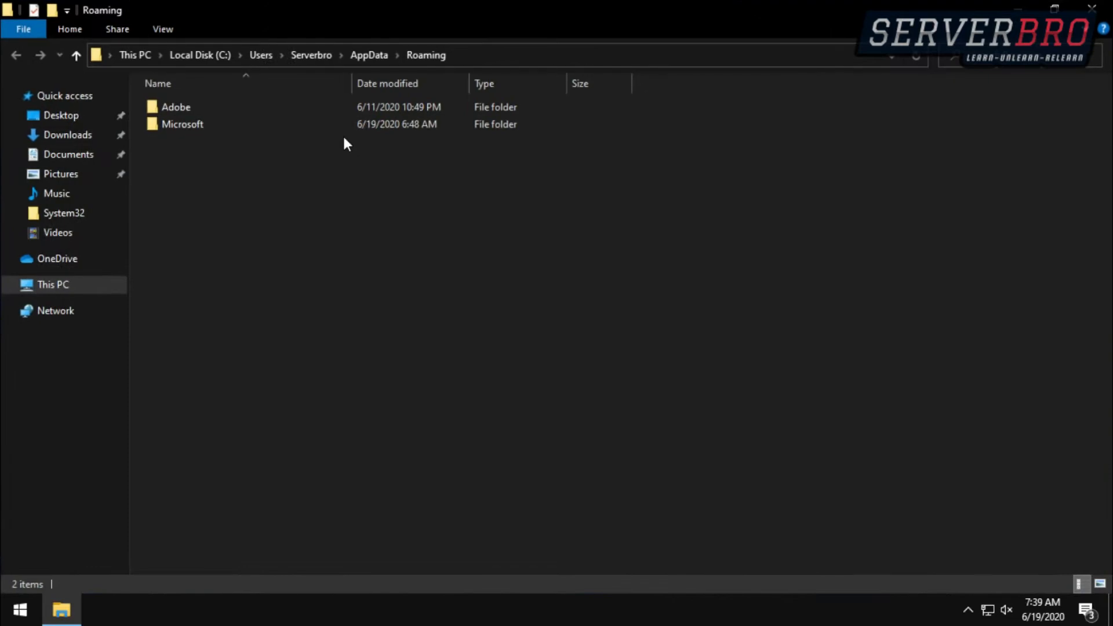
- Go up to the AppData folder and open the Temp folder inside Local
key("alt+Up")
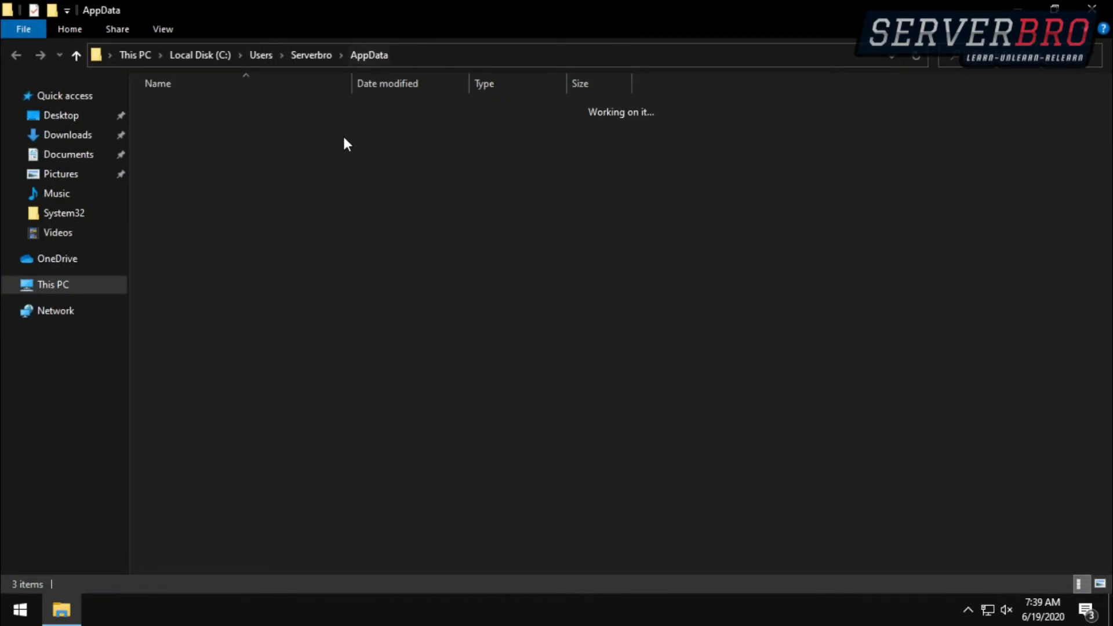
key("Home")
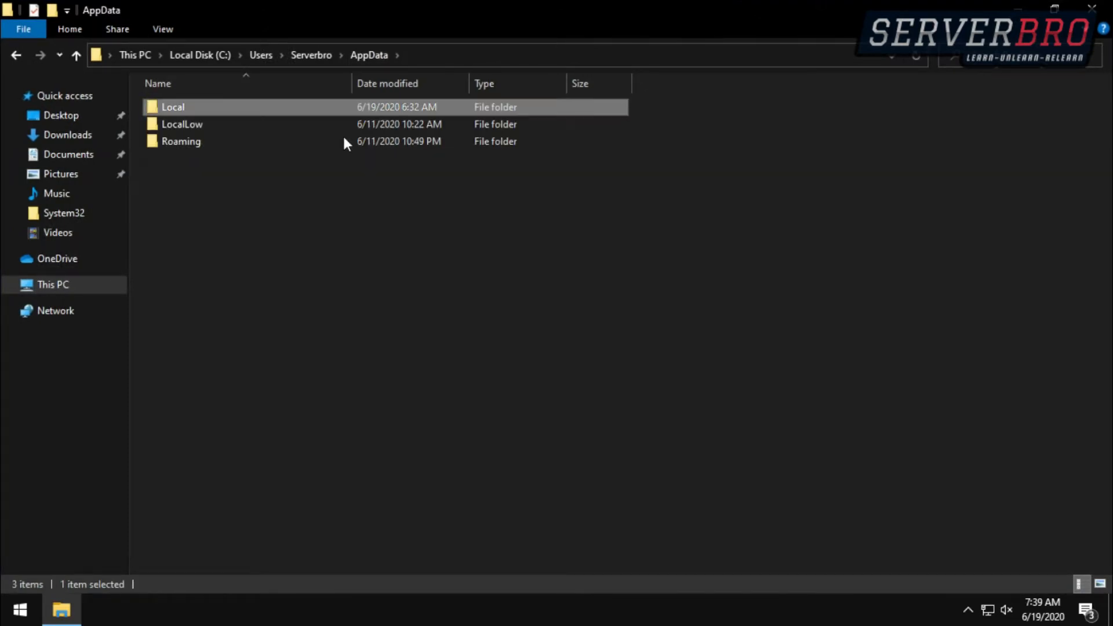
key("Return")
key("Down")
key("Down")
key("Down")
key("Down")
key("Down")
key("Down")
key("Down")
key("Down")
key("Down")
key("Down")
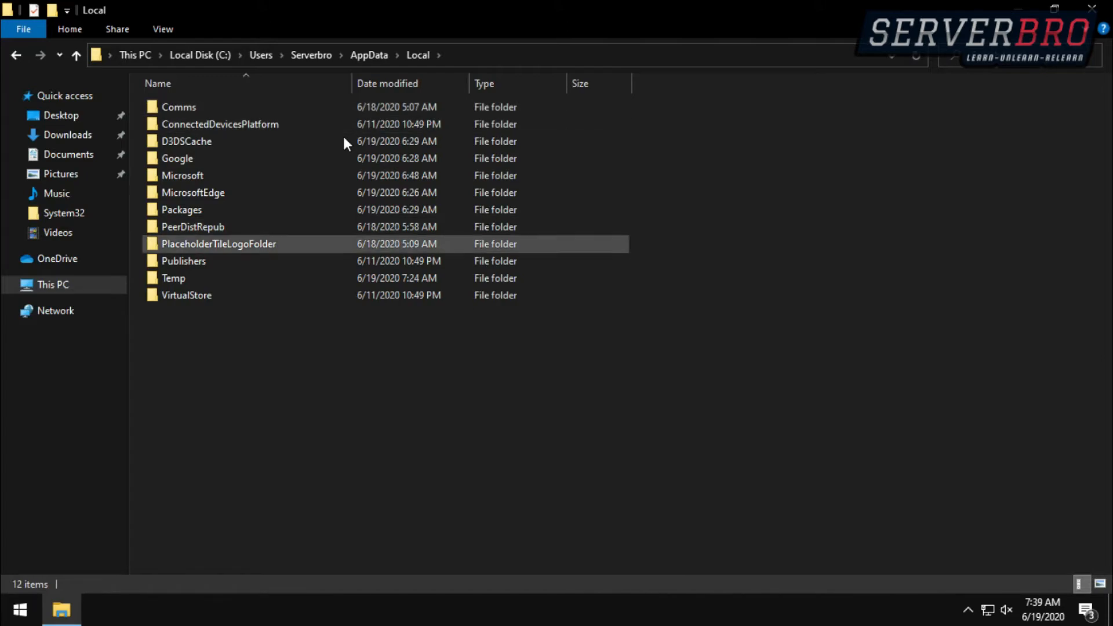
key("Return")
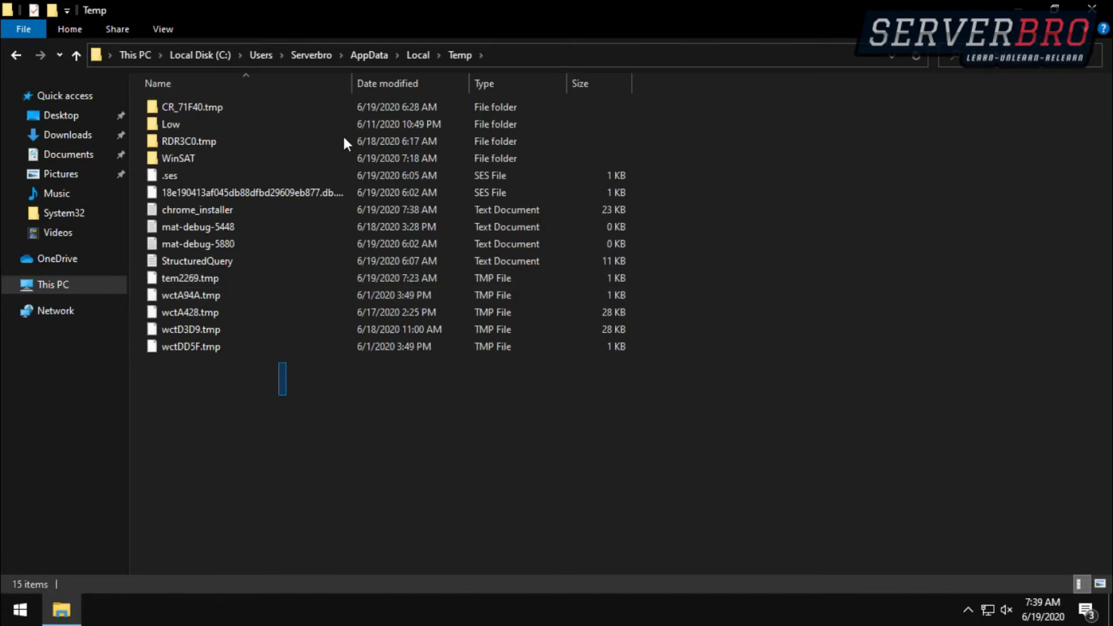
- Permanently delete everything in the Temp folder, granting administrator permission for all current items
key("ctrl+a")
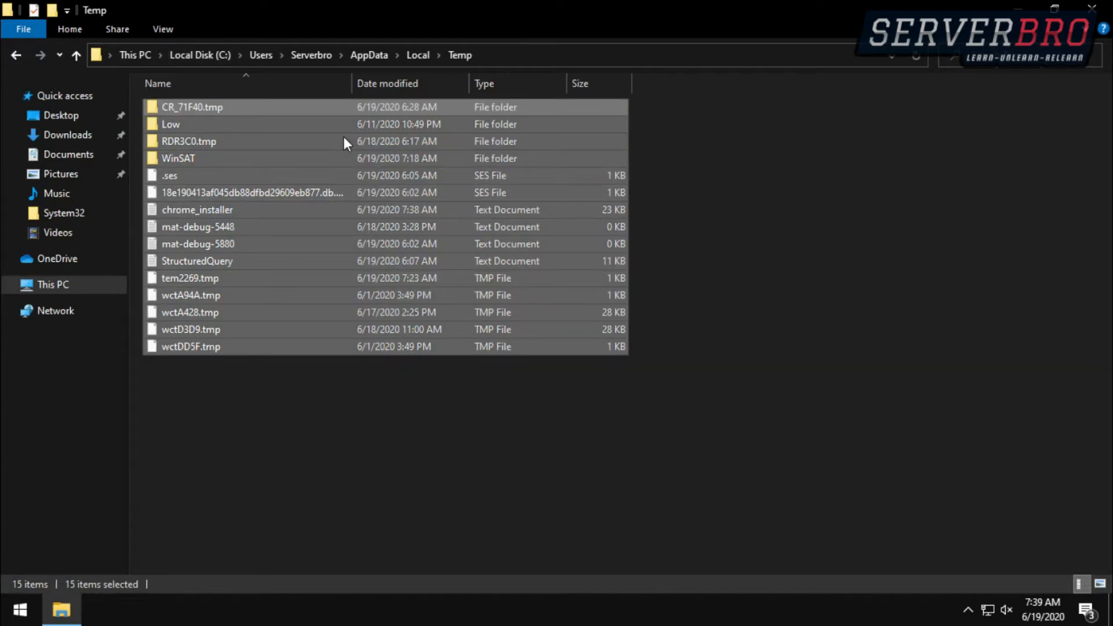
key("shift+Delete")
key("Return")
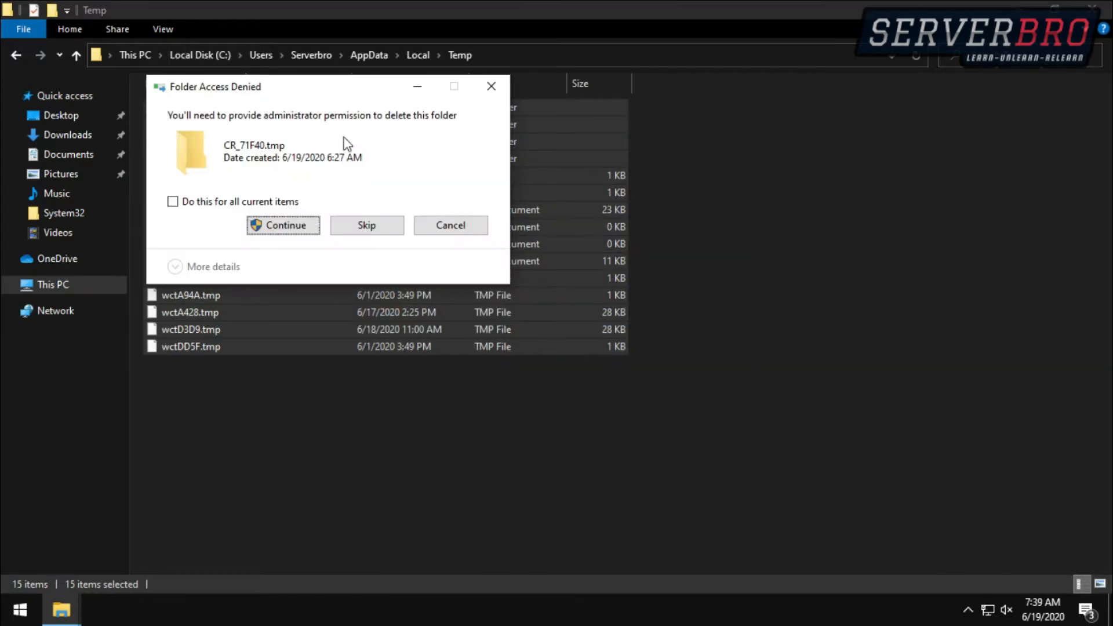
key("shift+Tab")
key("space")
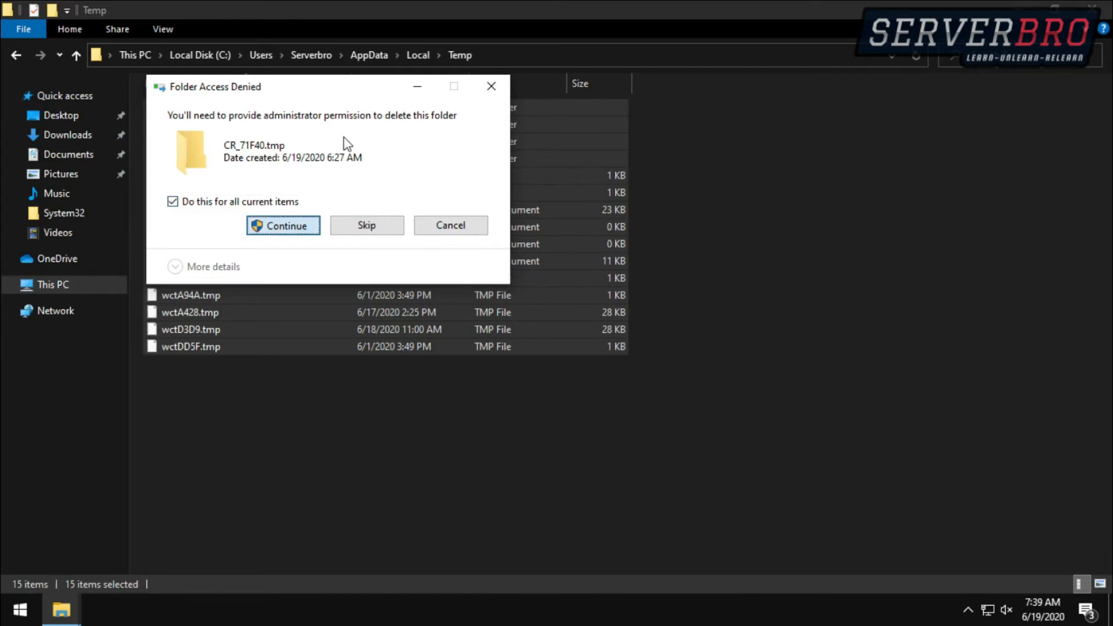
key("Tab")
key("Return")
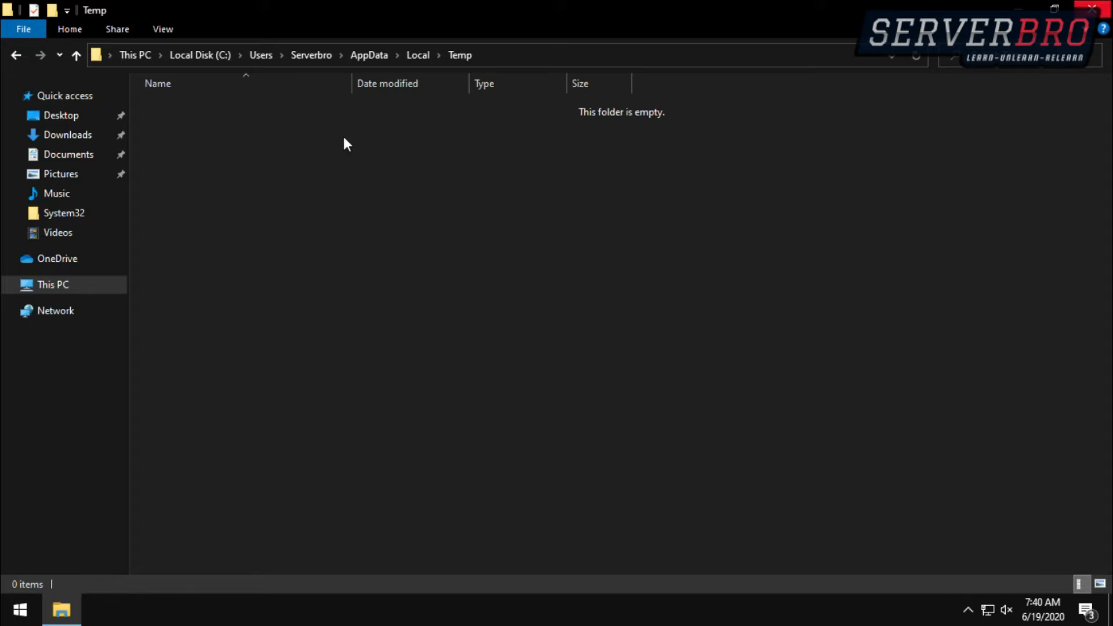
- Close the Temp folder window and refresh the desktop
key("alt+F4")
right_click(448, 152)
left_click(491, 199)
- Open Google Chrome and search Google for "ccleaner"
double_click(30, 120)
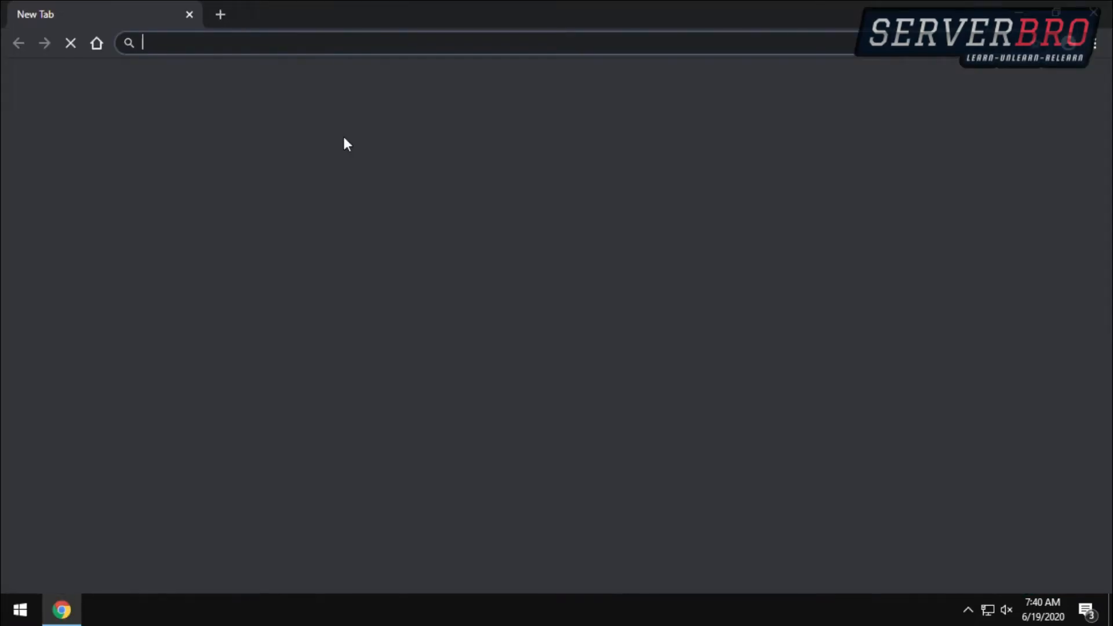
left_click(346, 43)
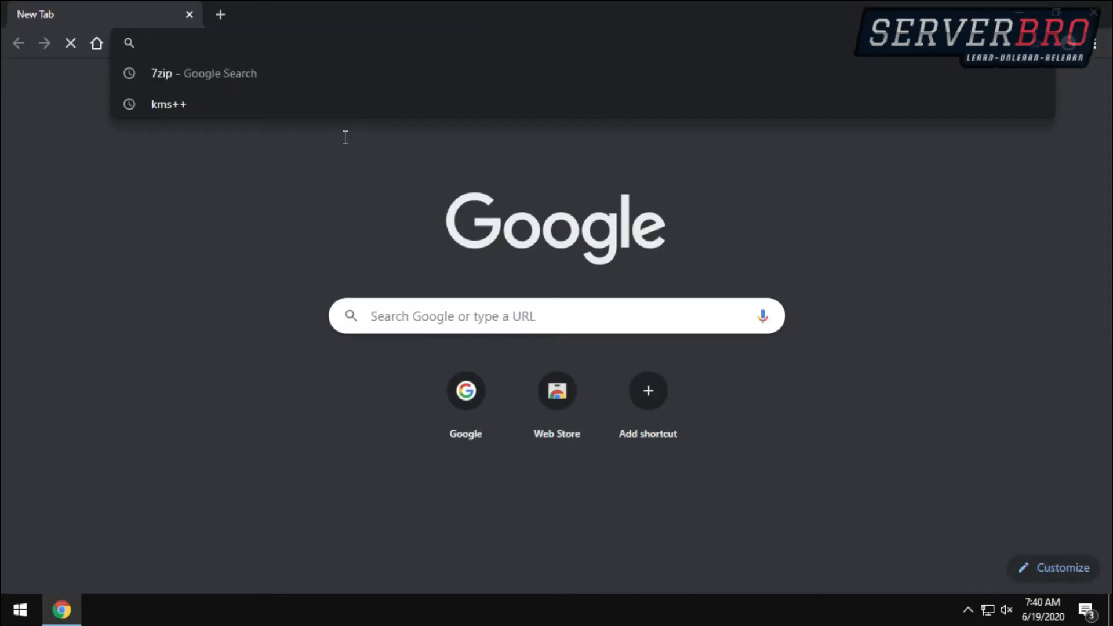
type("ccleaner")
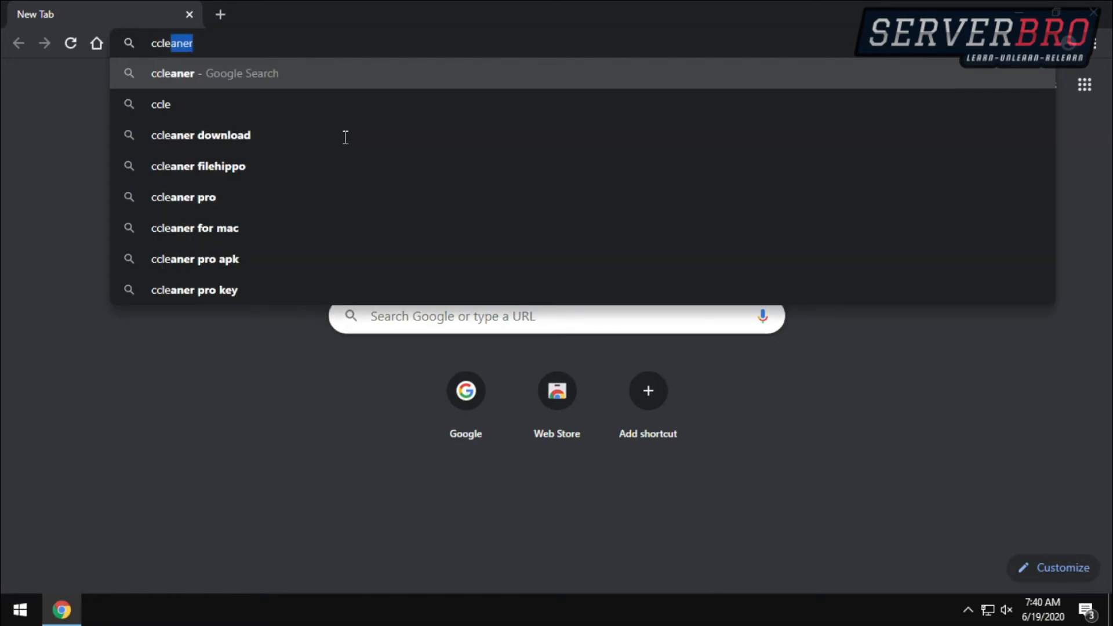
key("Return")
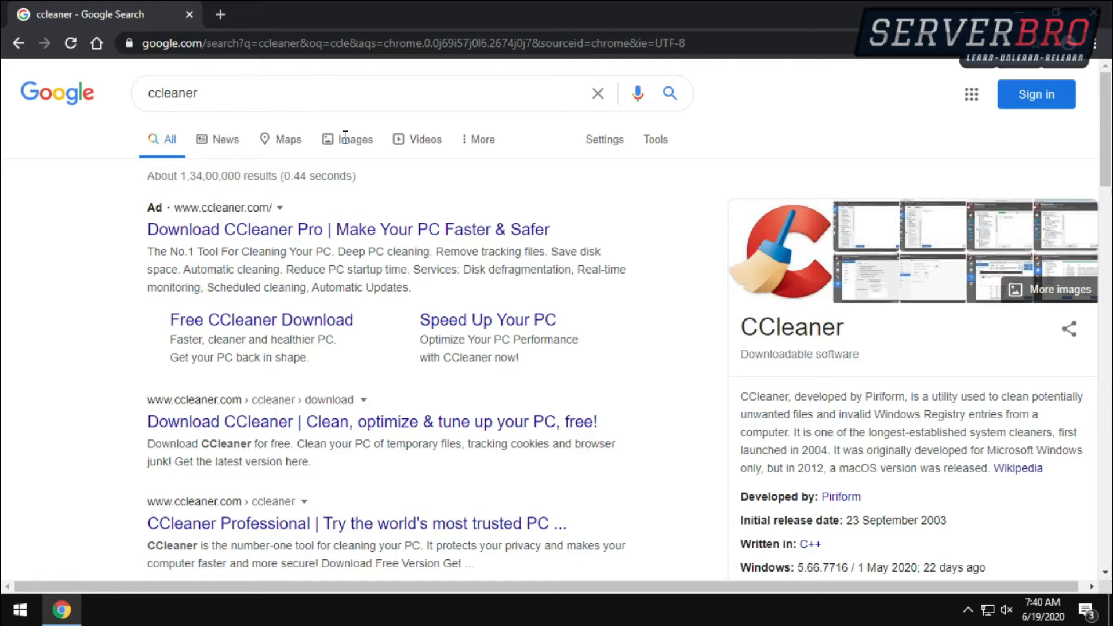
- Download the free version of CCleaner from ccleaner.com and run its installer with administrator approval
left_click(261, 320)
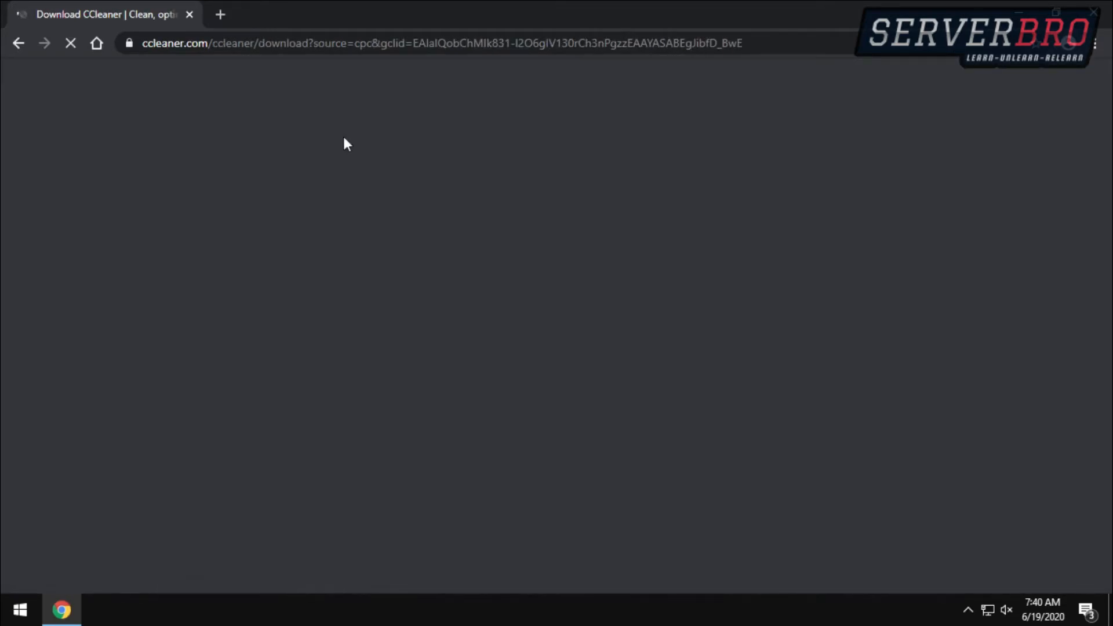
scroll(347, 143, "down", 10)
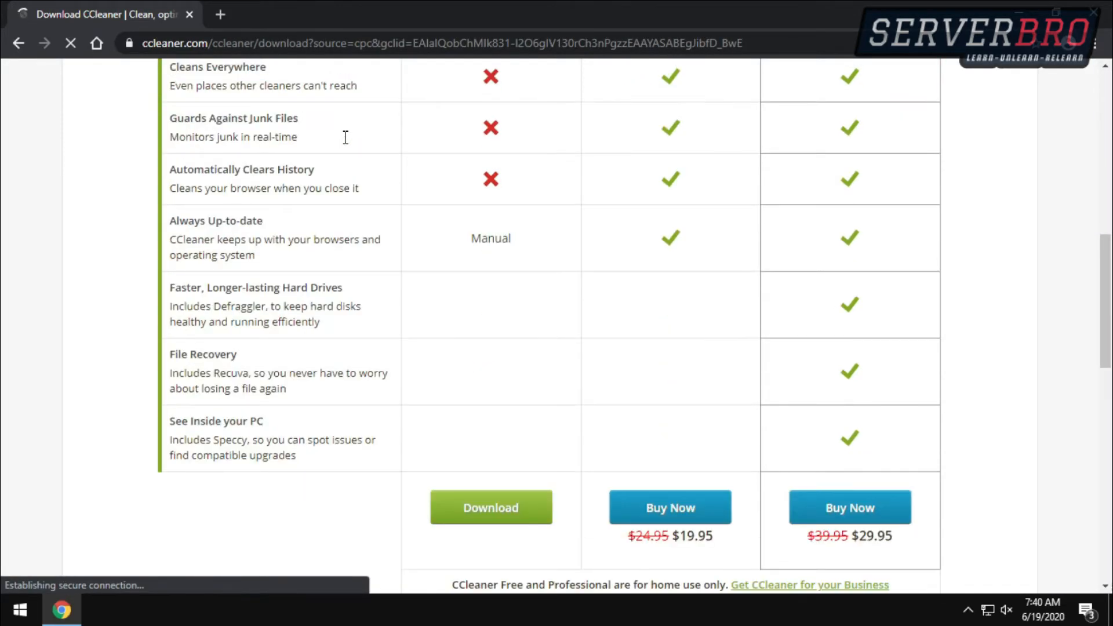
left_click(491, 263)
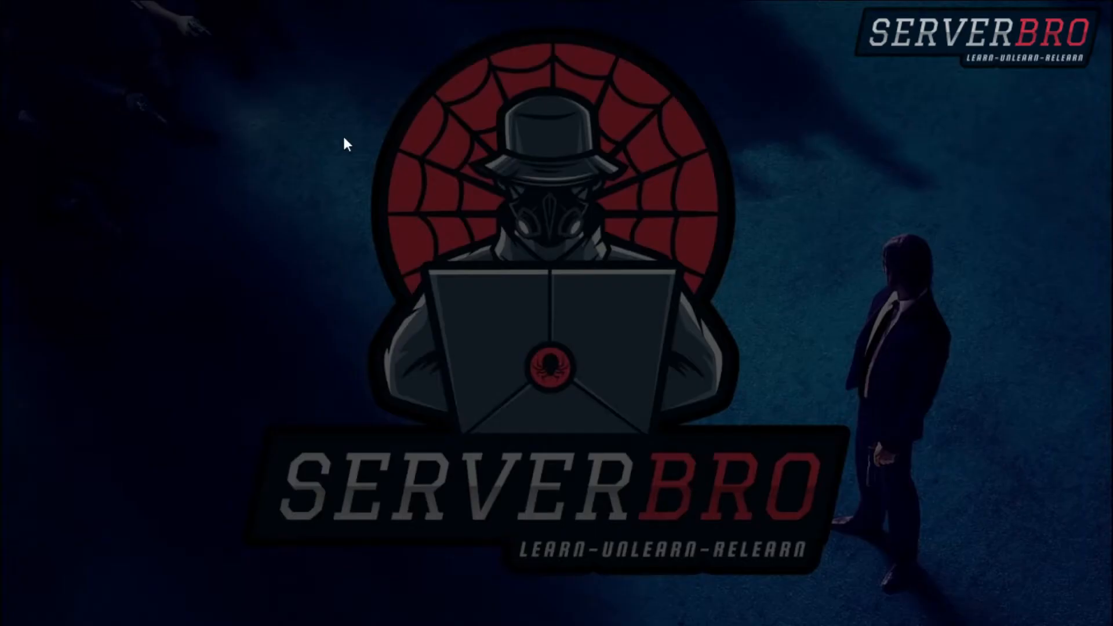
key("Return")
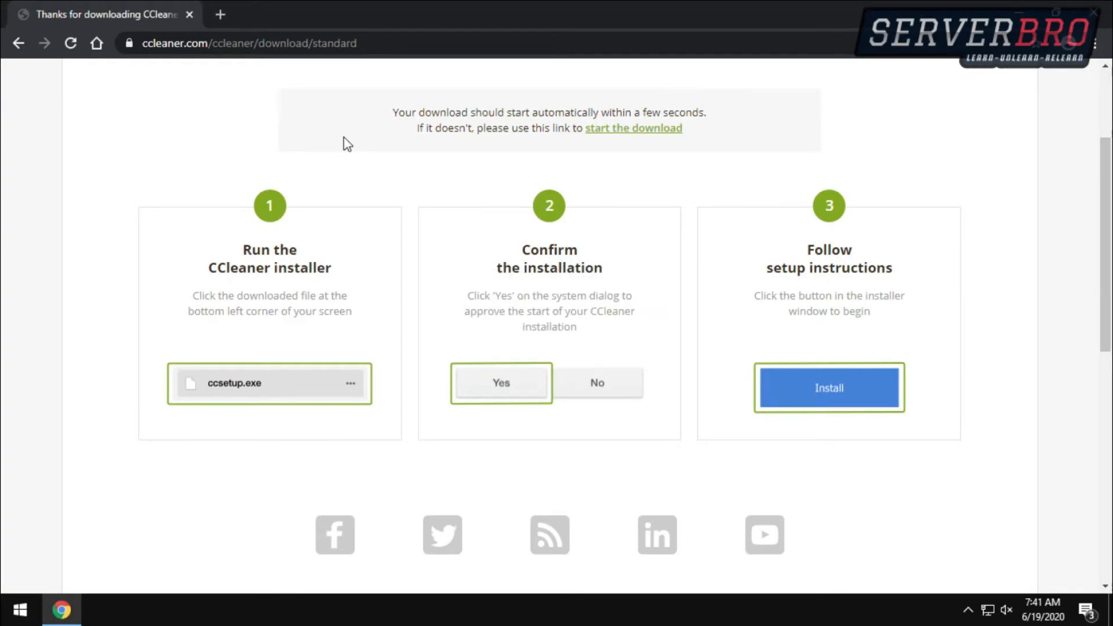
- Minimize Chrome and refresh the desktop while the CCleaner setup loads
left_click(1019, 12)
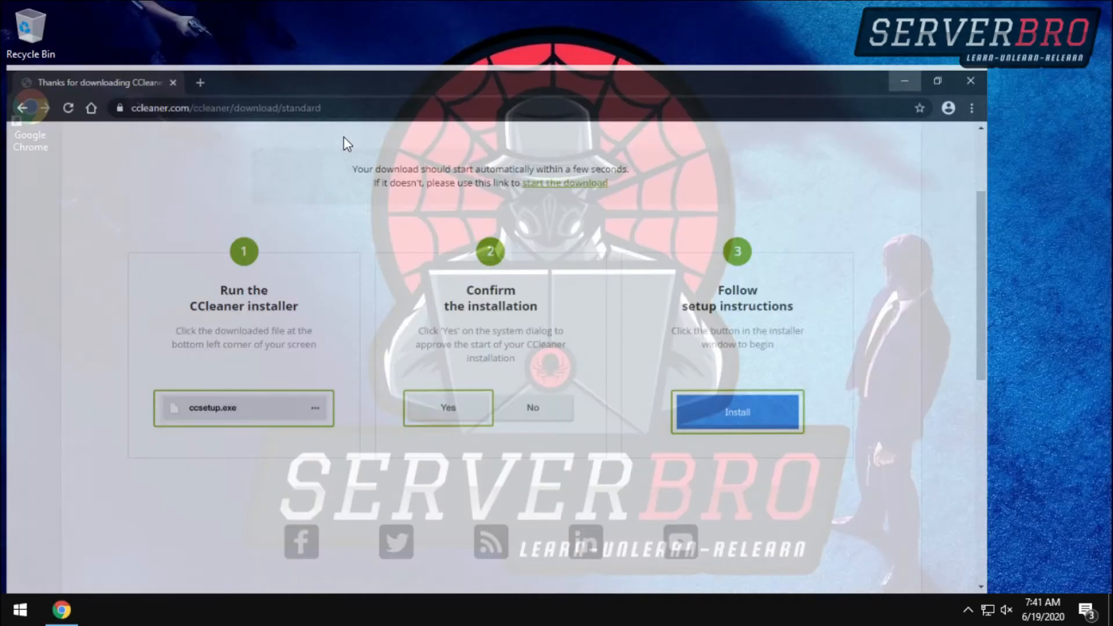
right_click(416, 230)
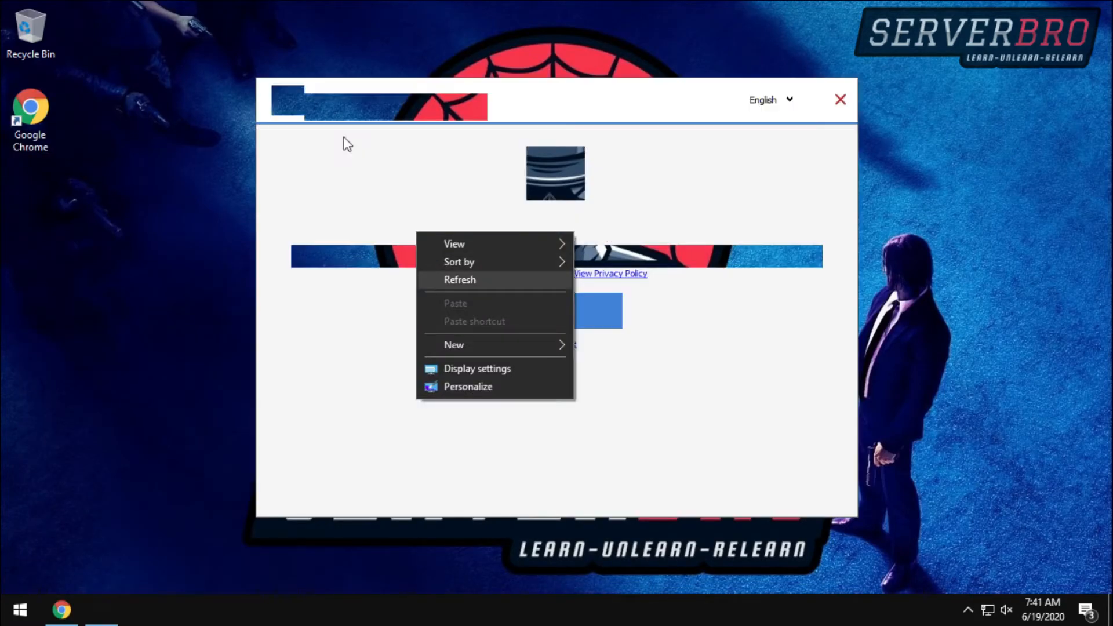
left_click(460, 281)
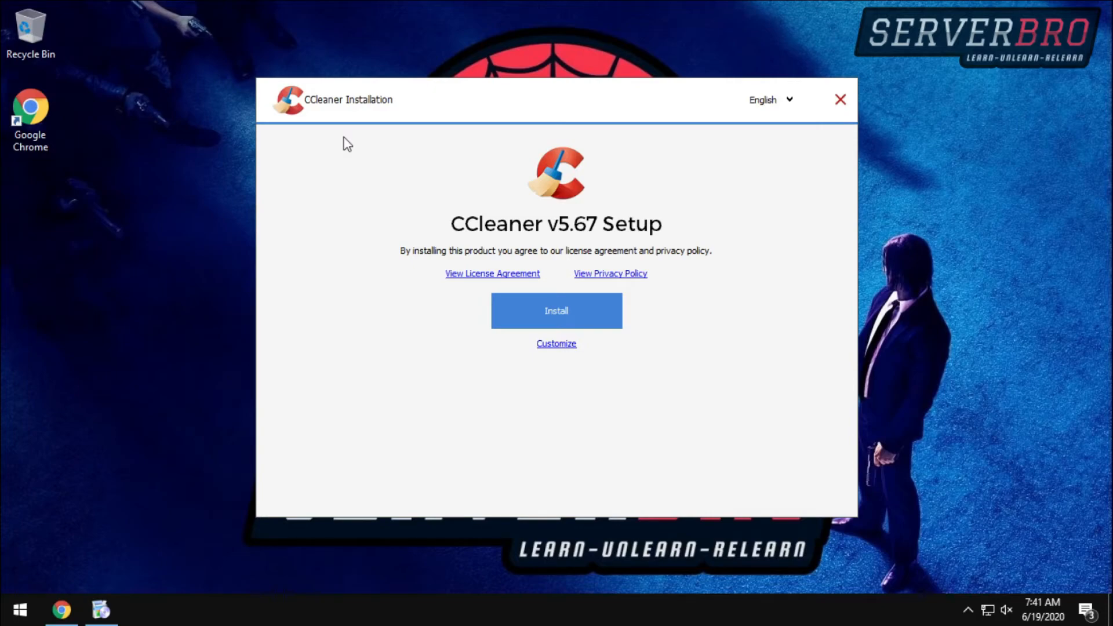
- Install CCleaner v5.67 without the desktop shortcut, Start menu shortcuts and Intelligent Cookie Scan, declining the AVG AntiVirus Free offer
left_click(557, 344)
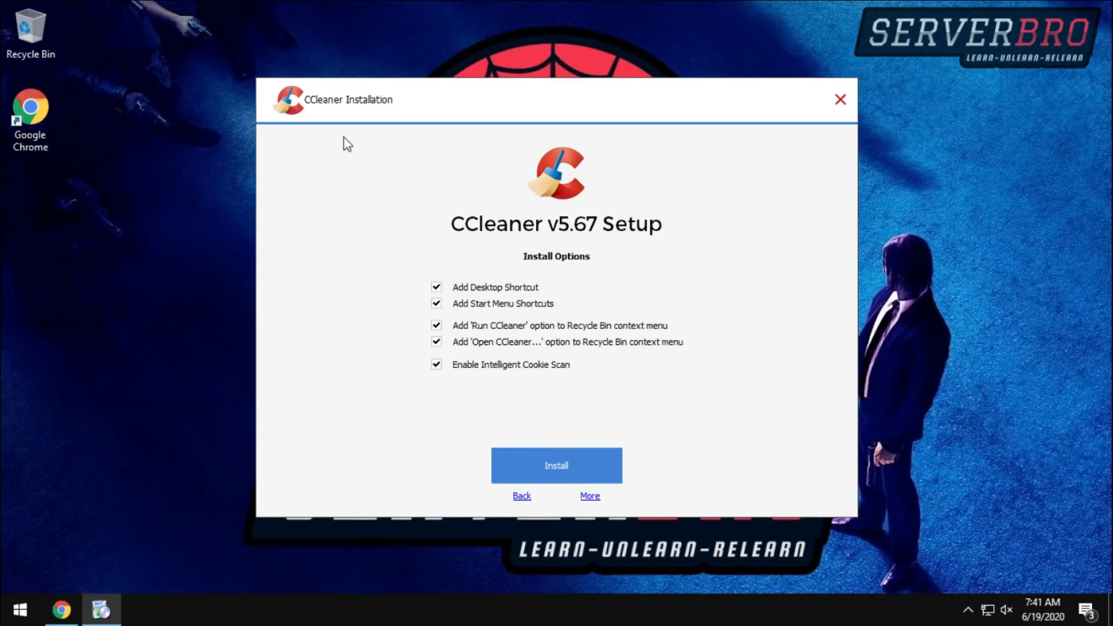
right_click(172, 347)
left_click(343, 138)
left_click(437, 287)
left_click(436, 303)
left_click(437, 365)
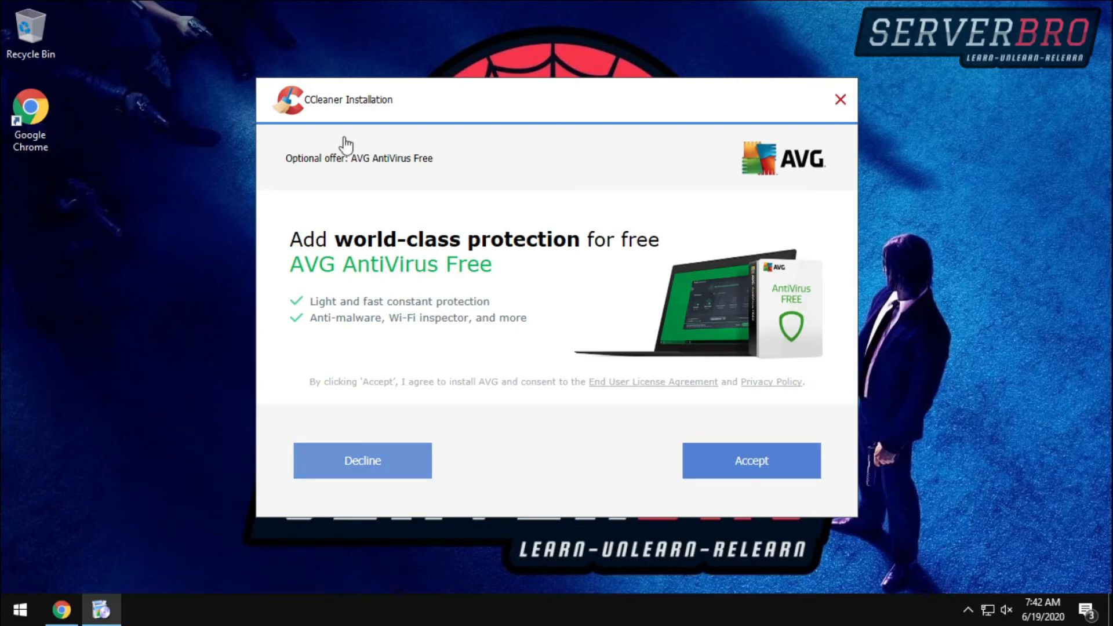
left_click(363, 461)
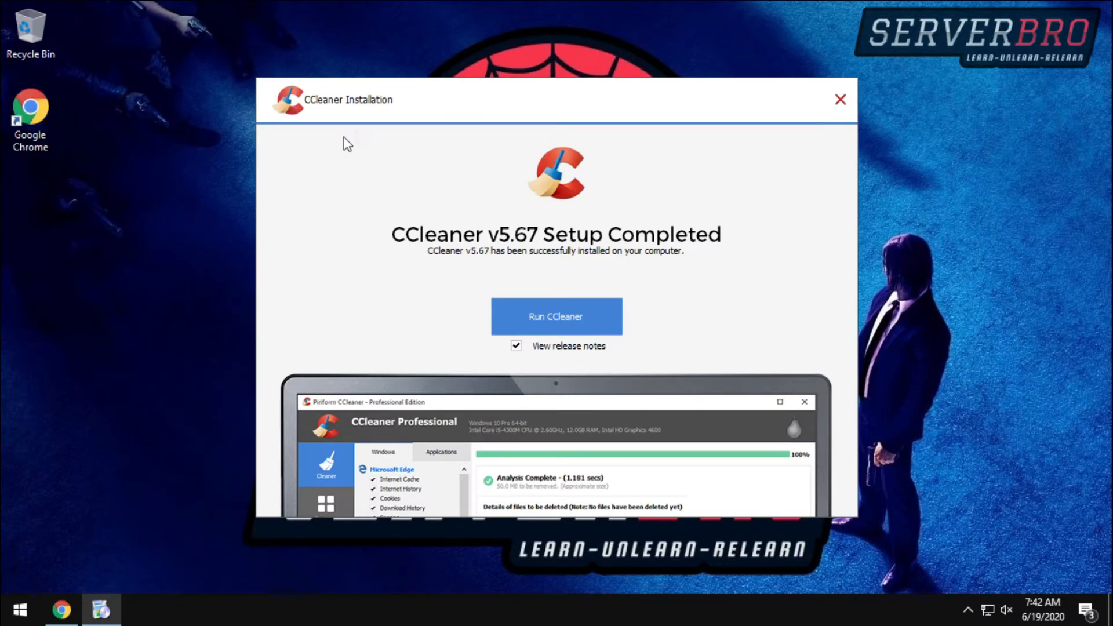
- Run CCleaner from the completed setup, dismiss the Health Check announcement and maximize its window
key("Return")
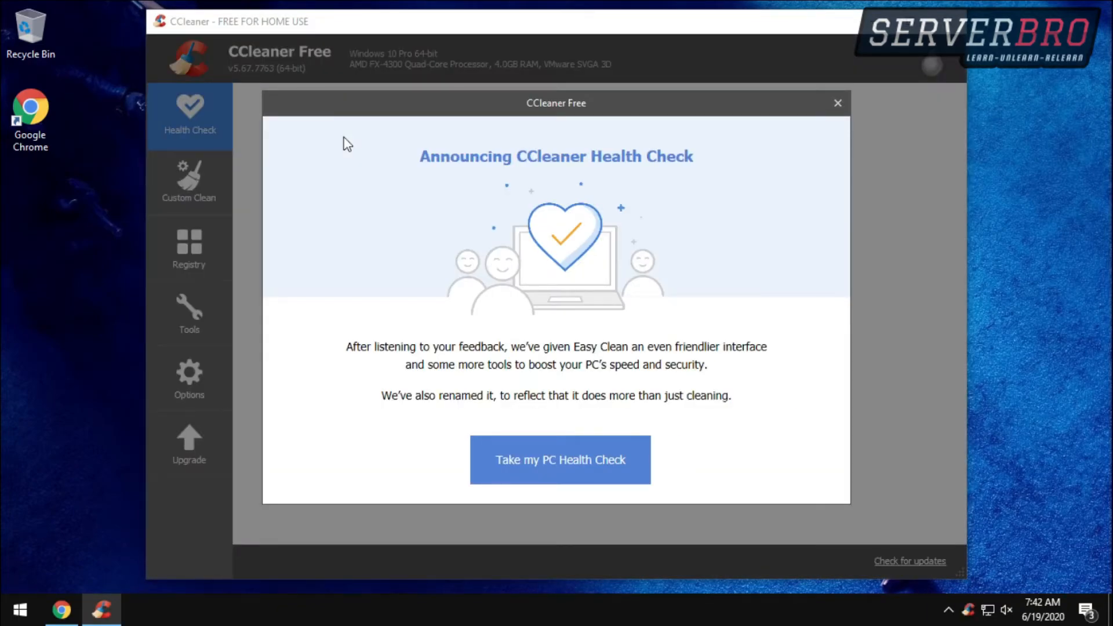
key("Escape")
key("super+Up")
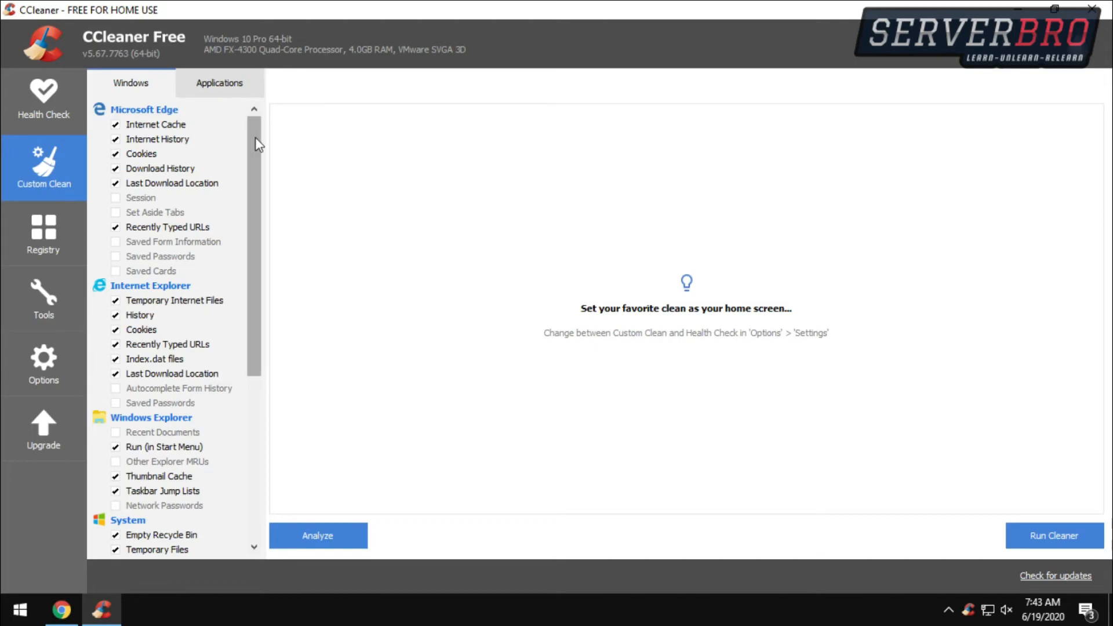
- Exclude Microsoft Edge Internet History, Internet Explorer History and Google Chrome Internet History from the Custom Clean items
scroll(259, 145, "down", 6)
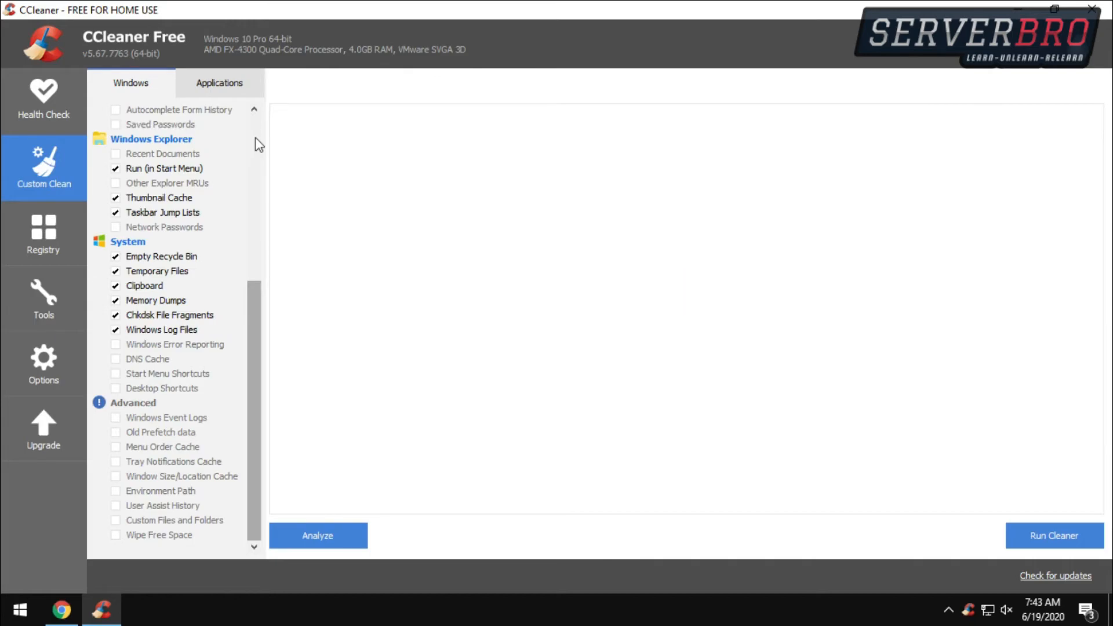
scroll(259, 145, "up", 5)
scroll(259, 145, "up", 2)
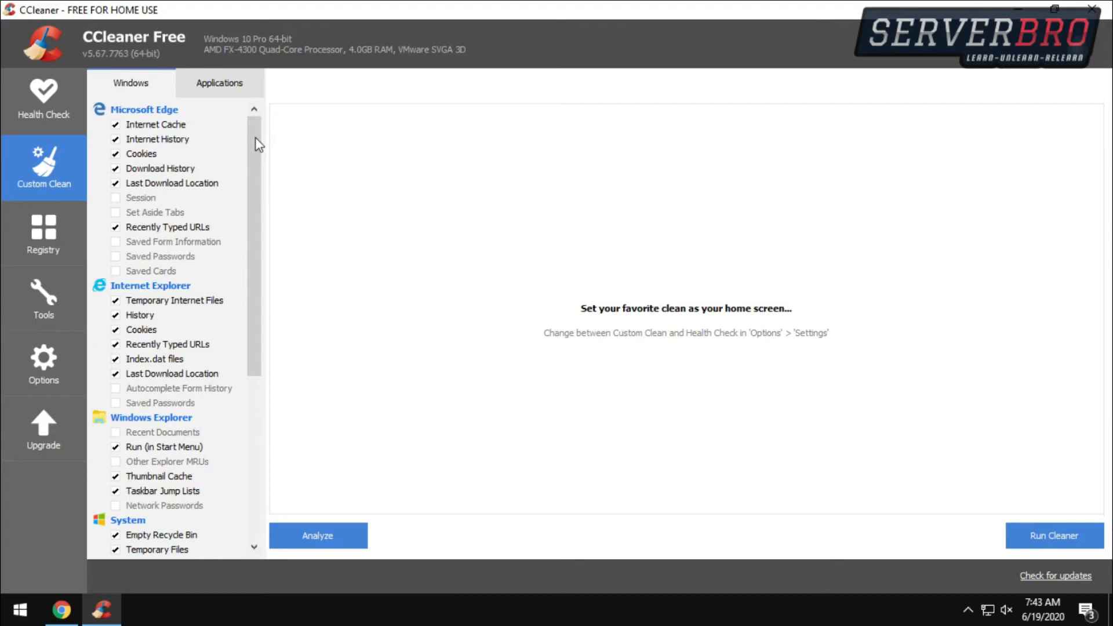
left_click(116, 139)
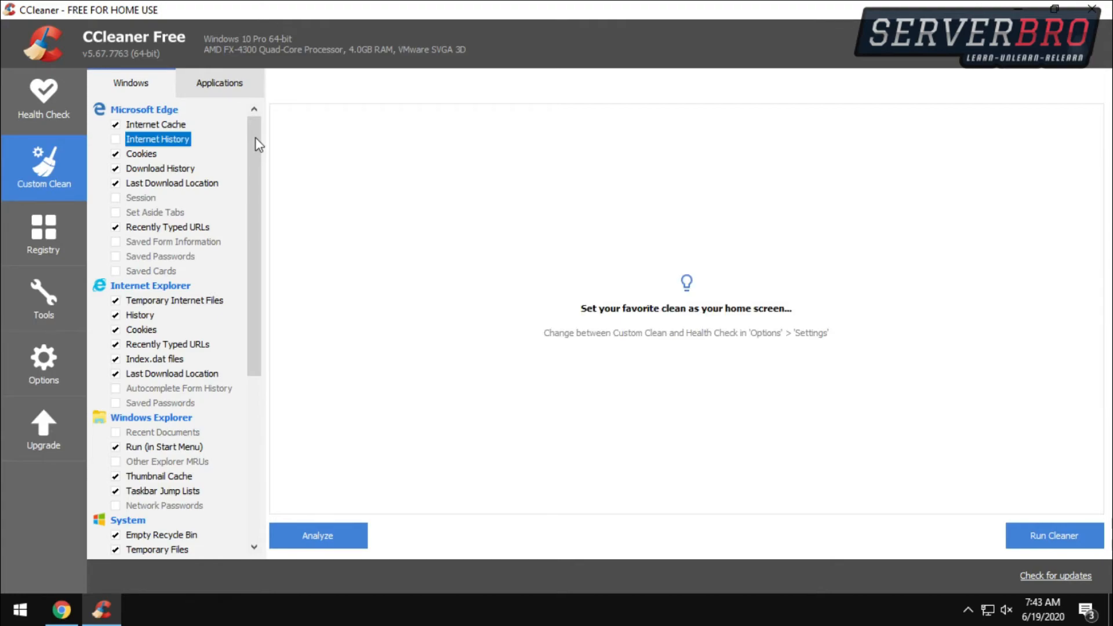
left_click(116, 315)
scroll(116, 315, "down", 4)
scroll(259, 144, "down", 3)
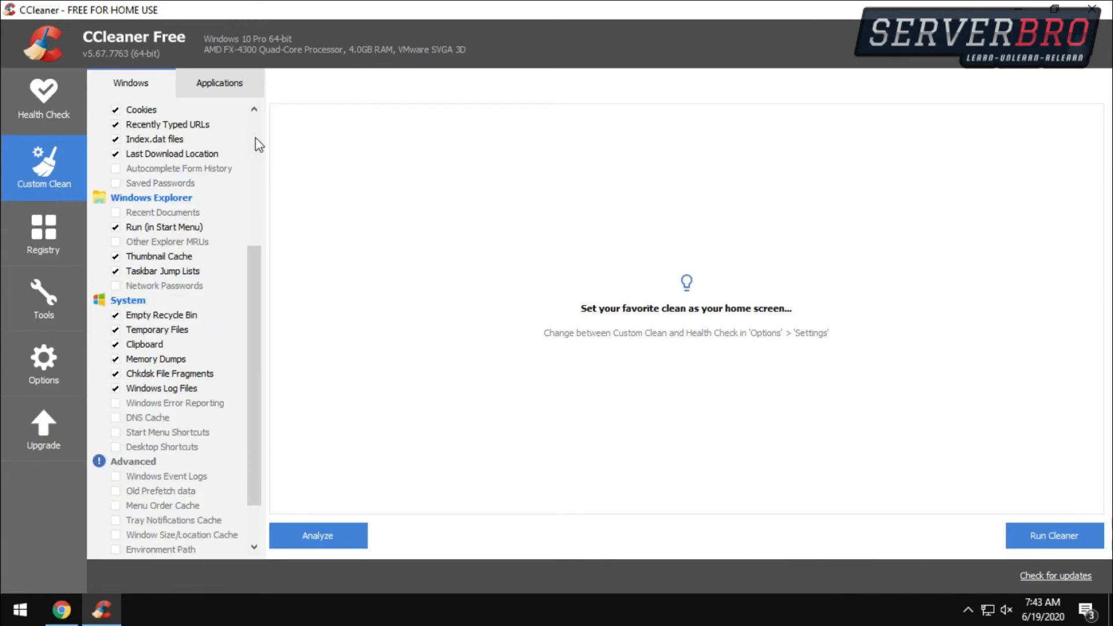
scroll(259, 144, "up", 6)
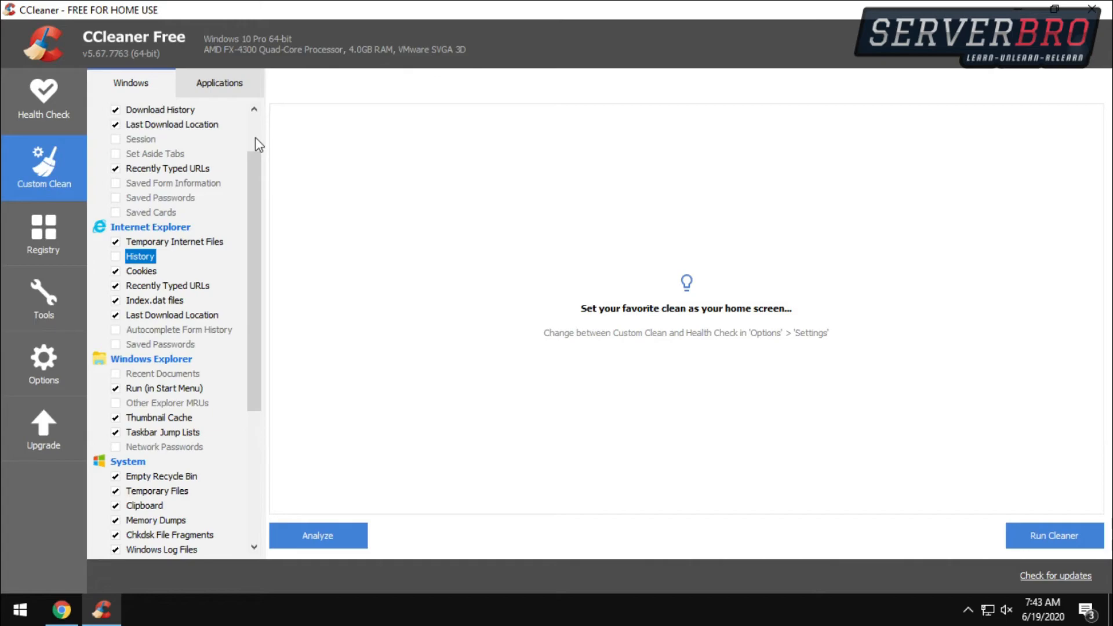
left_click(219, 83)
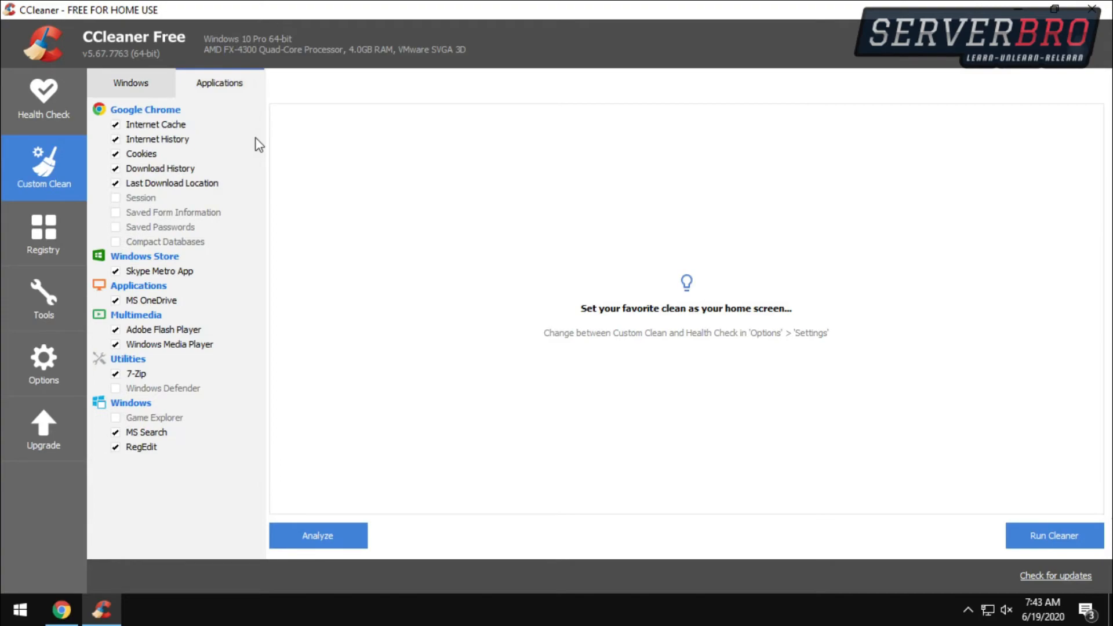
left_click(255, 138)
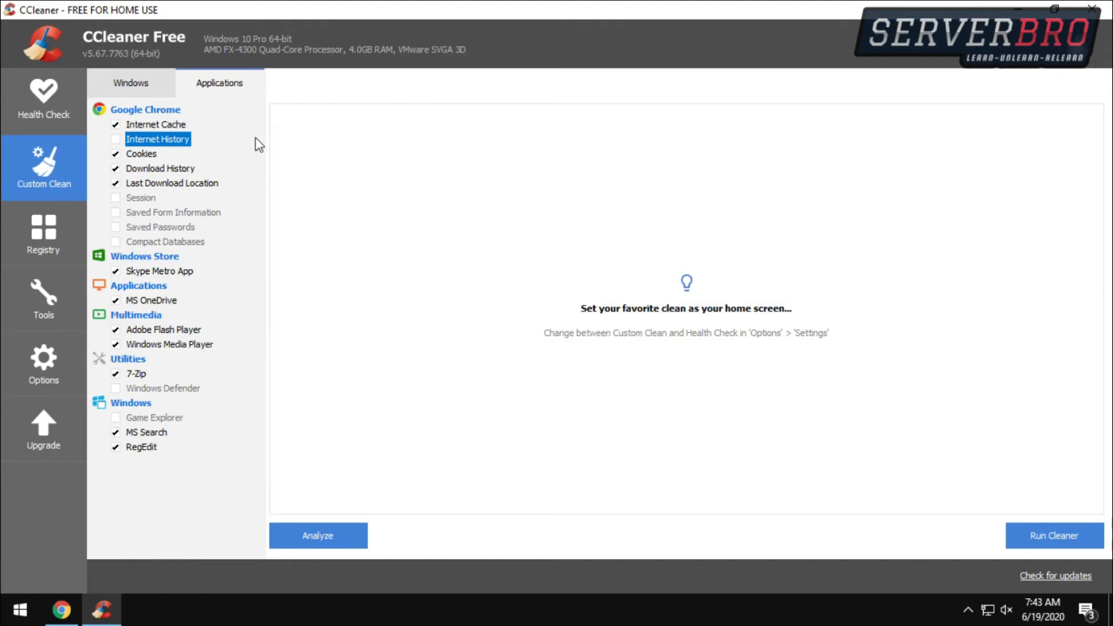
- Include DNS Cache, Windows Error Reporting and Old Prefetch data in the Windows cleaning items, accepting the prefetch warning
left_click(131, 83)
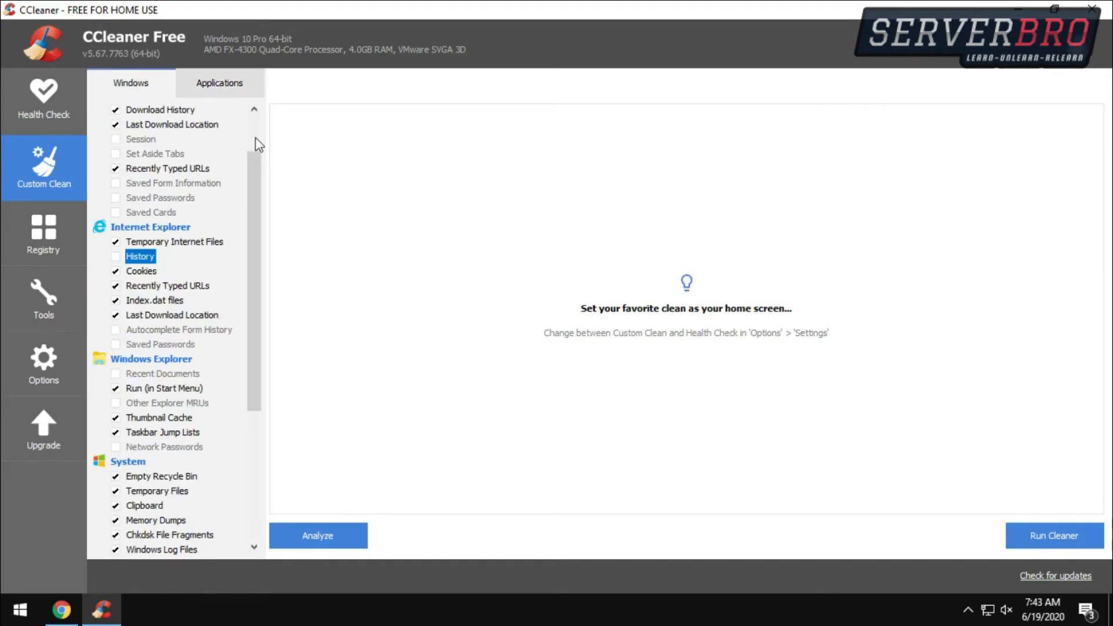
scroll(256, 139, "down", 5)
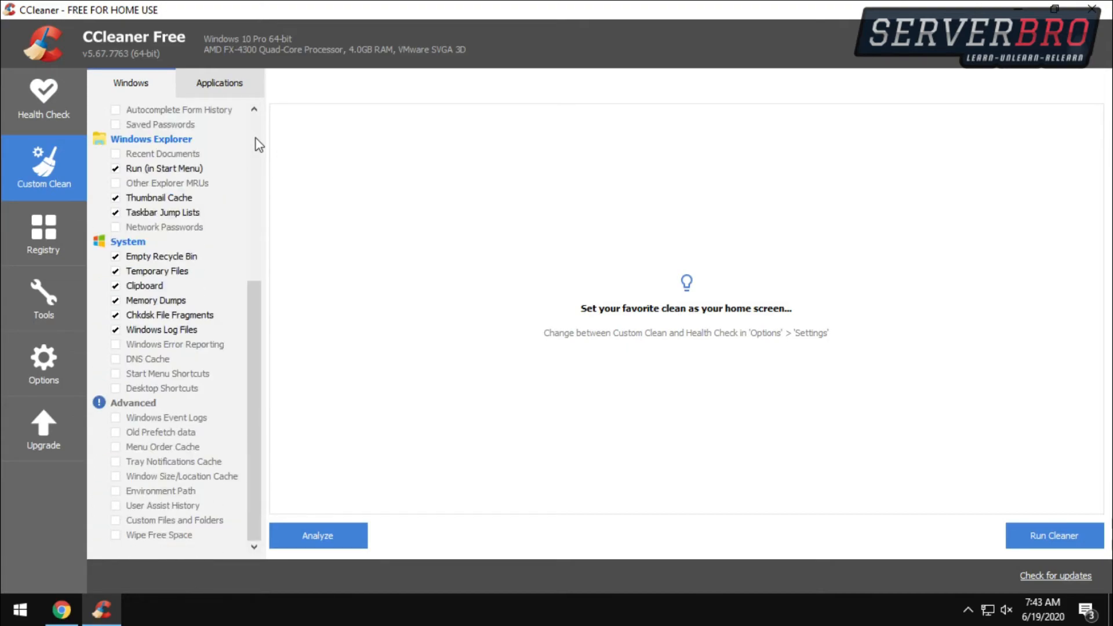
left_click(116, 360)
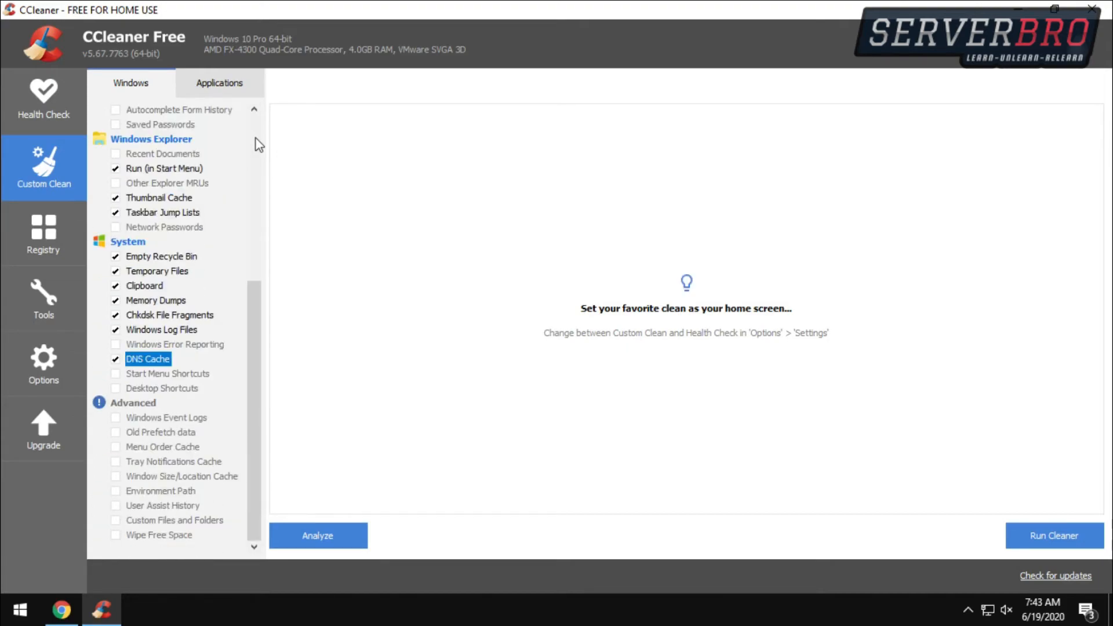
left_click(116, 345)
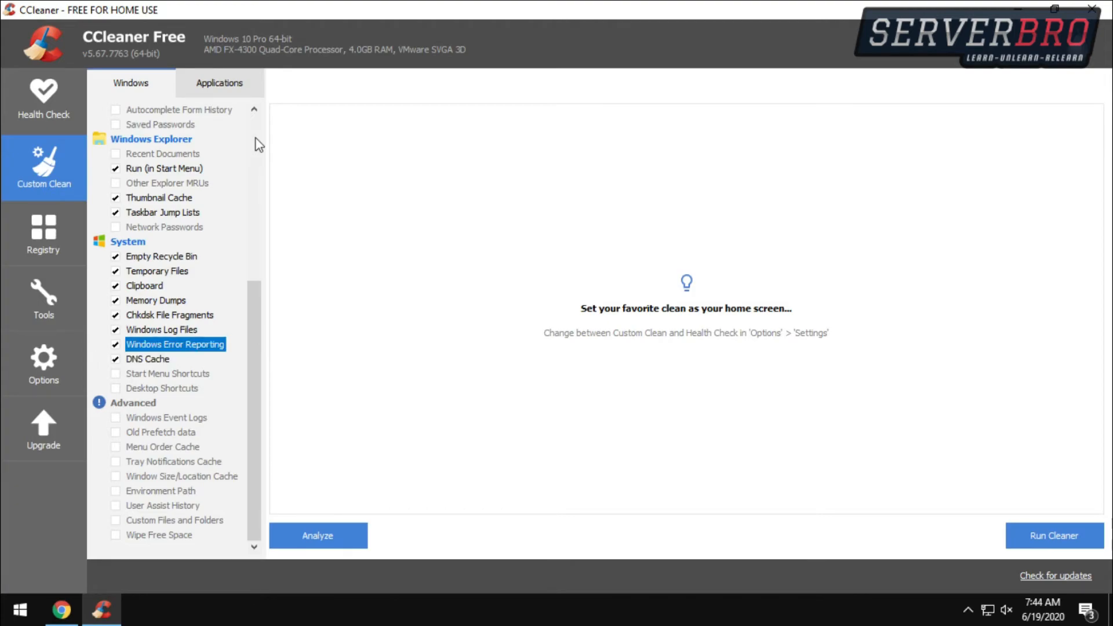
left_click(116, 433)
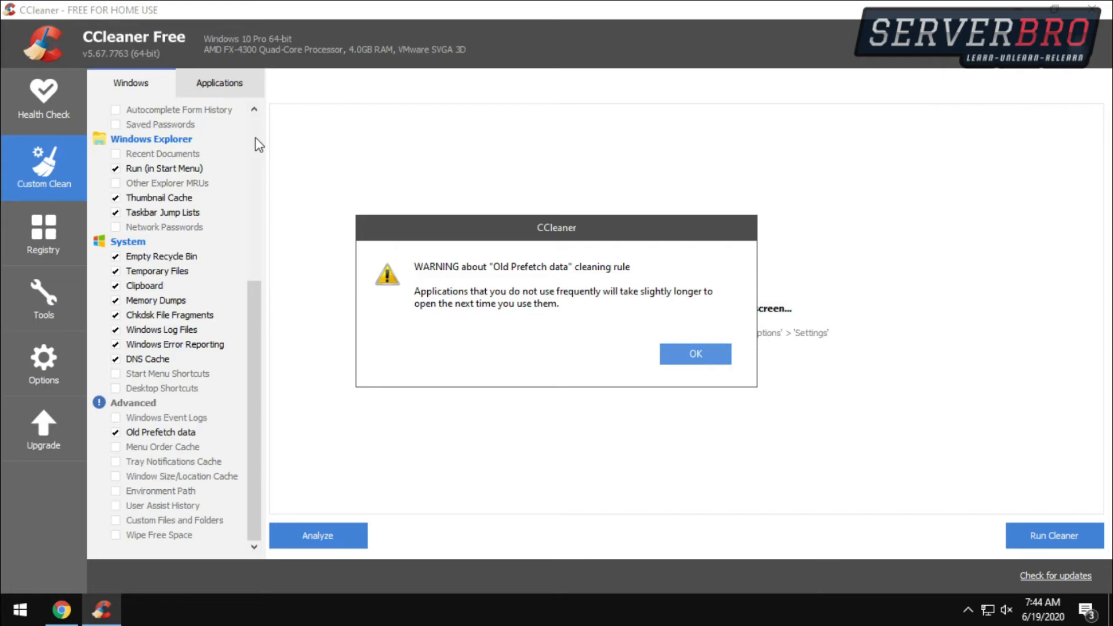
key("Return")
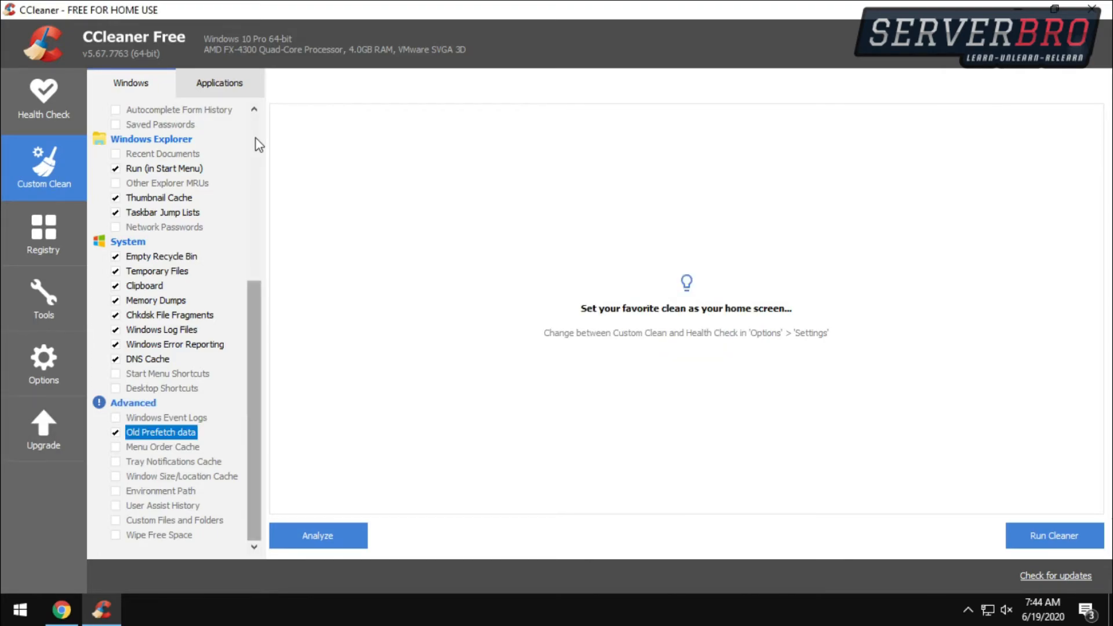
scroll(256, 138, "up", 6)
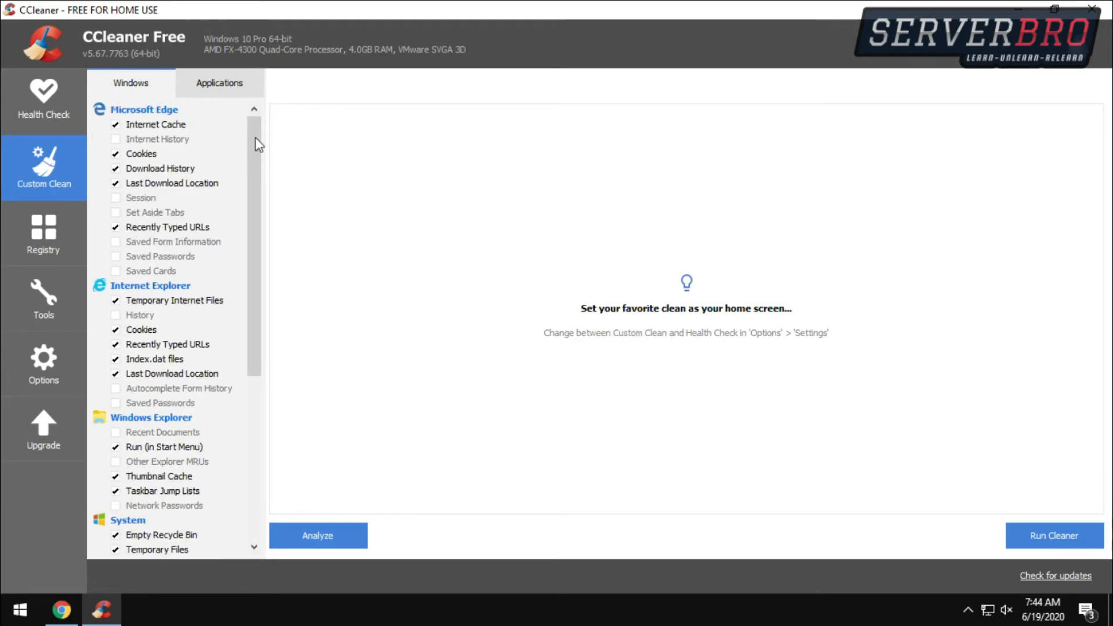
- Analyze the selected items with Google Chrome closed, and run the cleaner to delete the listed files
left_click(318, 536)
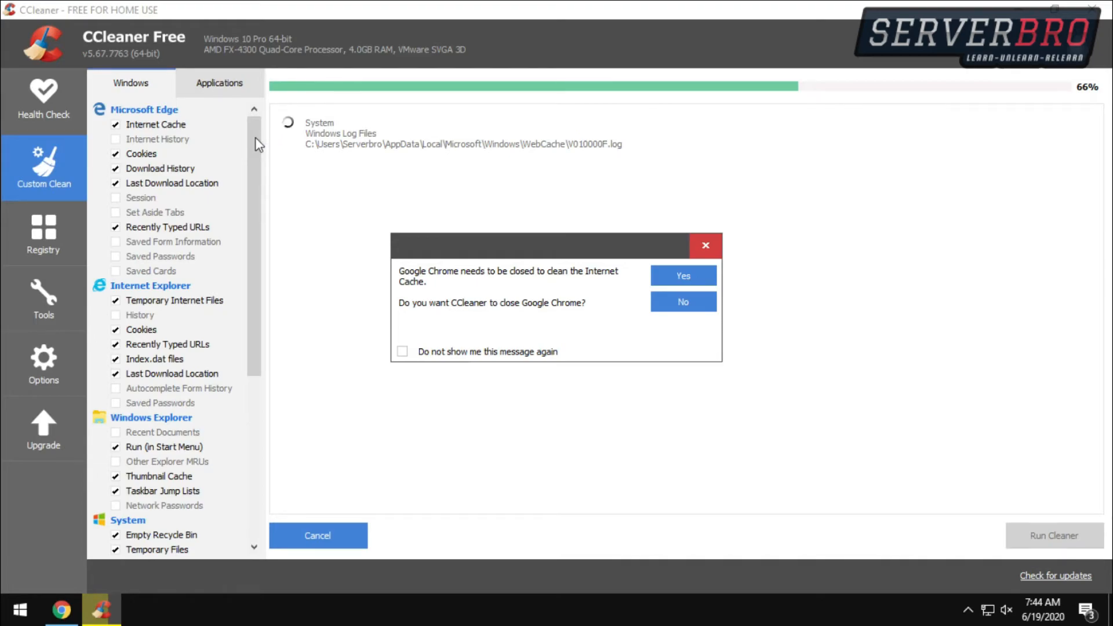
left_click(402, 351)
left_click(62, 610)
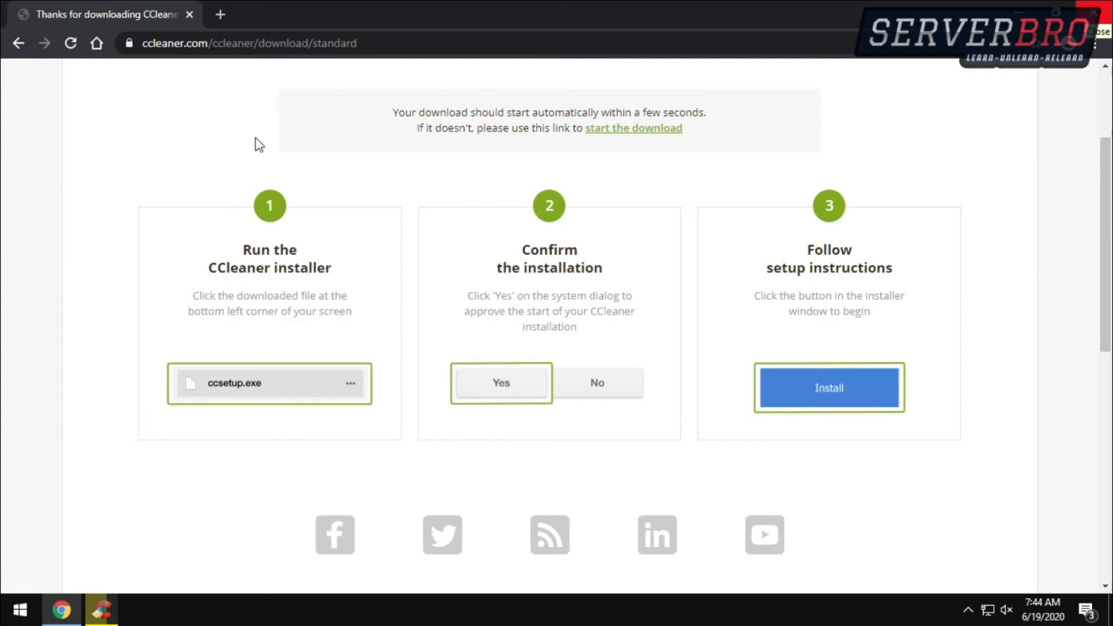
left_click(1095, 12)
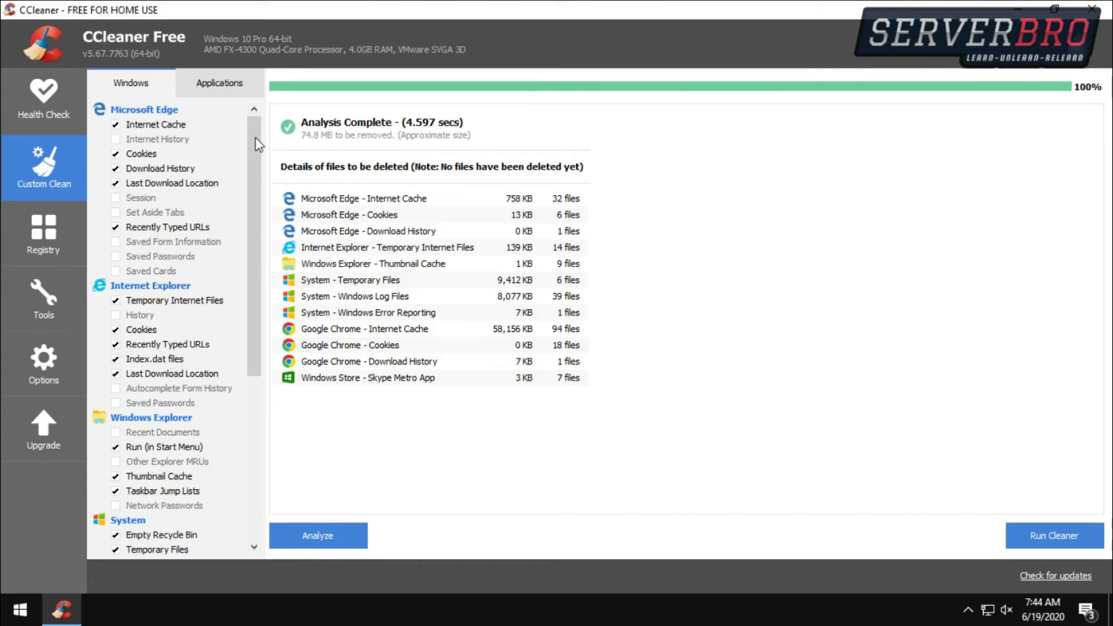
left_click(1055, 536)
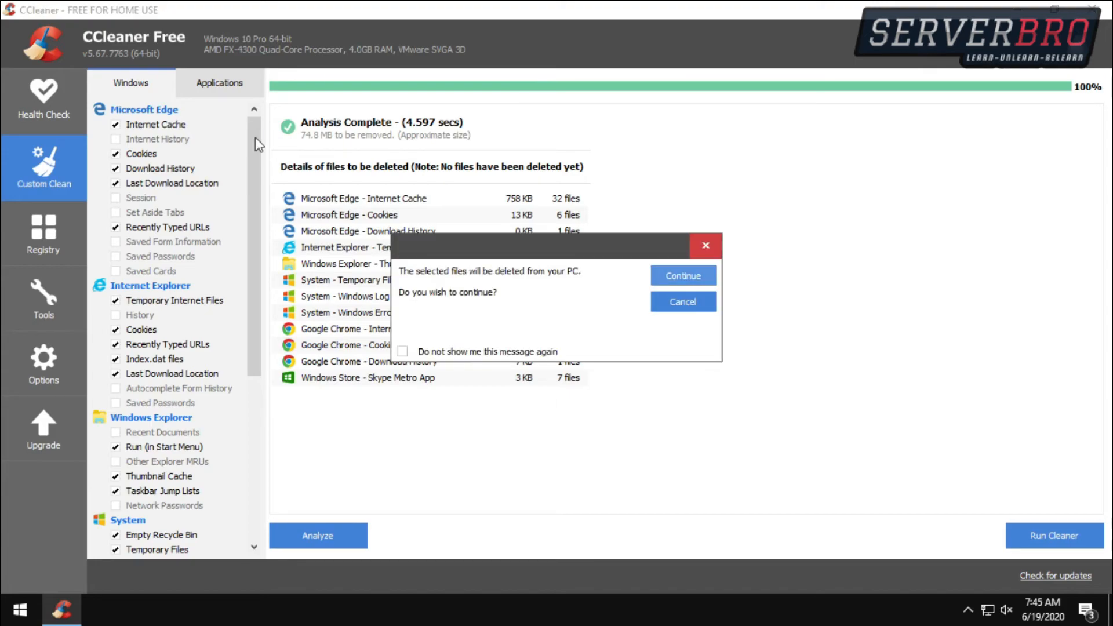
key("Return")
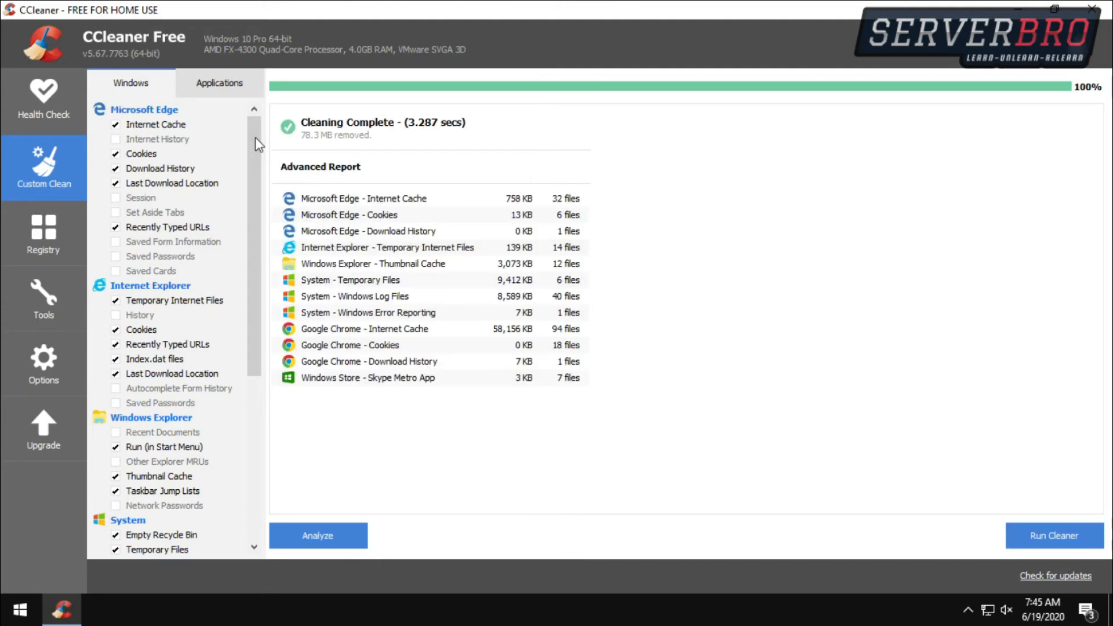
- Scan the registry for issues and fix all selected issues without backing up the registry
left_click(44, 232)
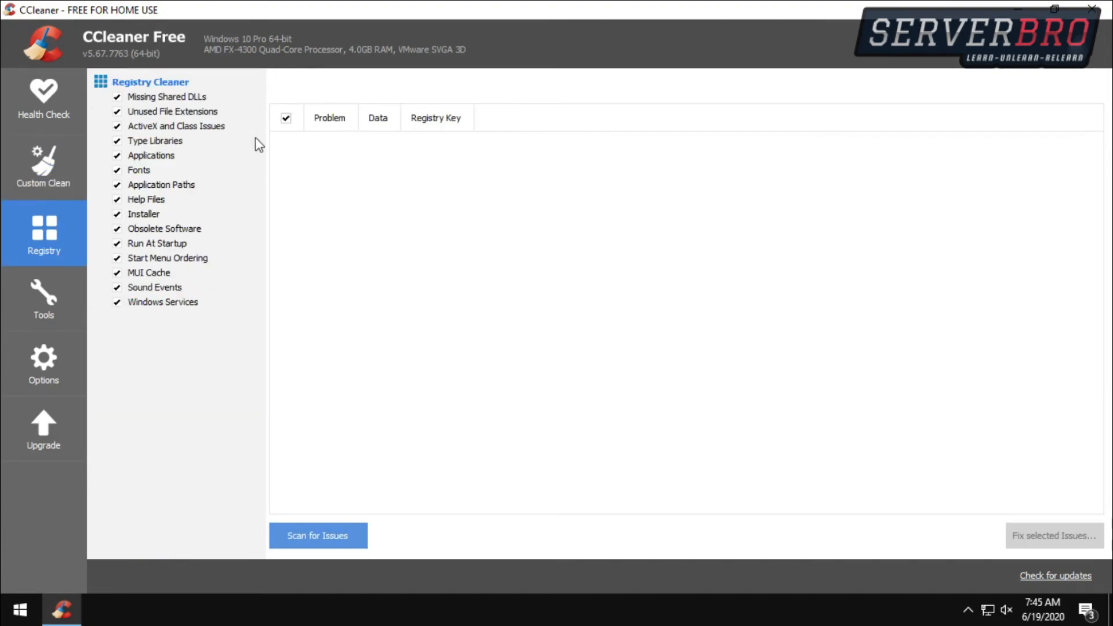
key("Return")
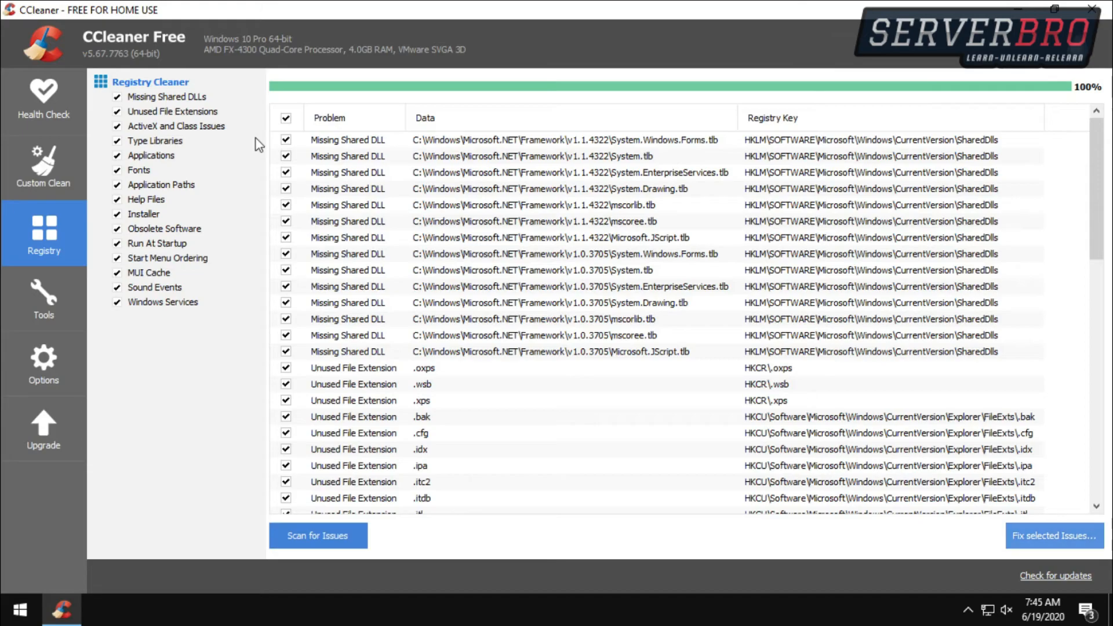
left_click(1055, 536)
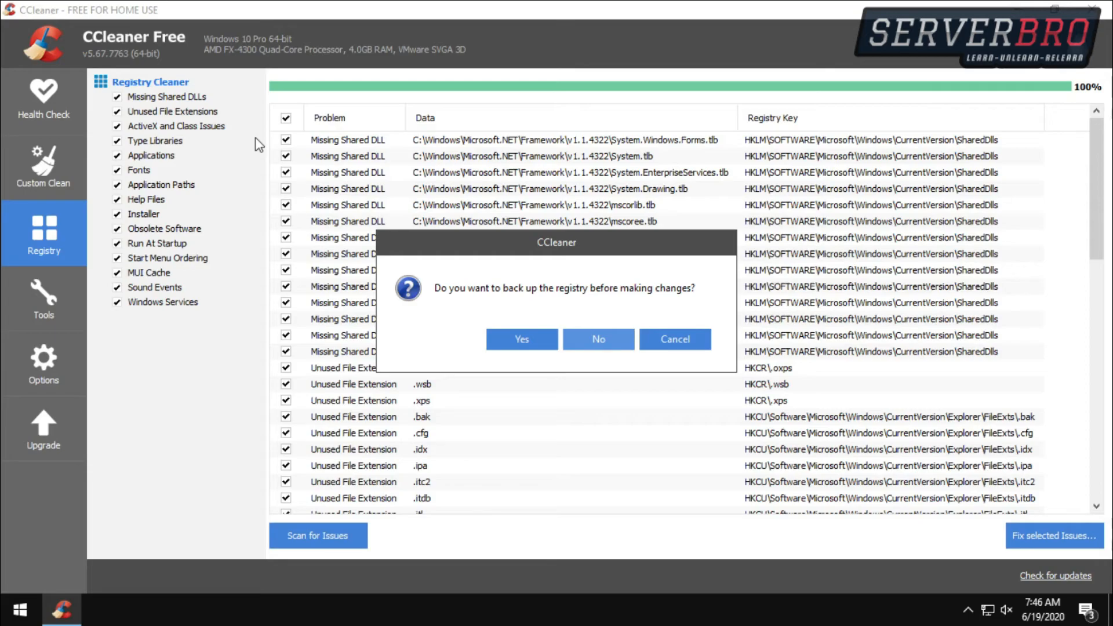
left_click(599, 340)
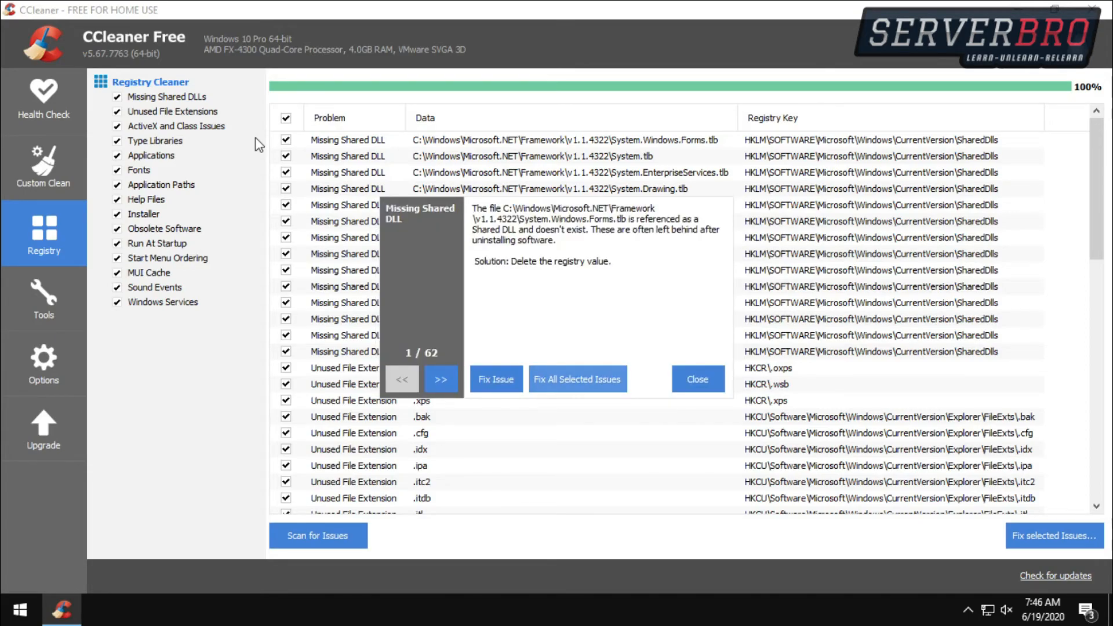
left_click(577, 379)
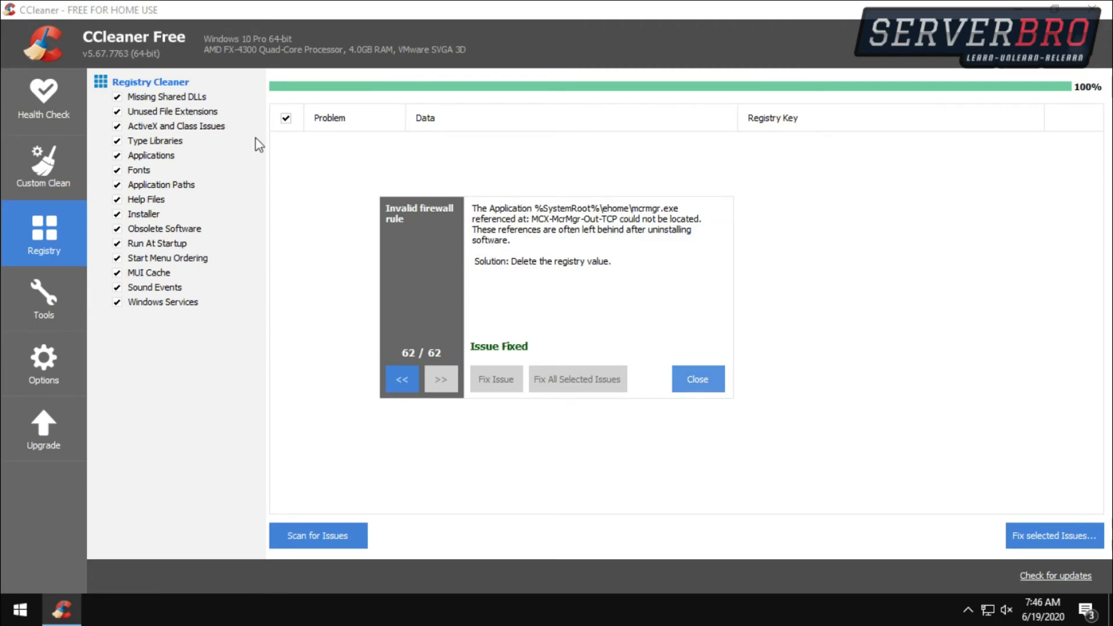
key("Escape")
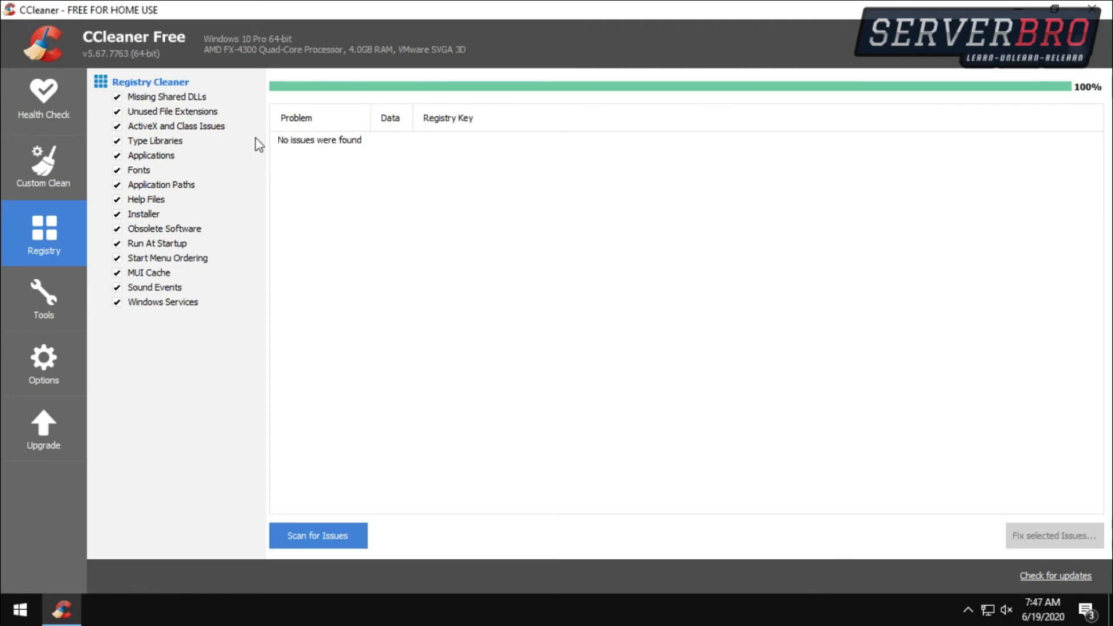
- Review the installed programs in CCleaner's uninstall tool, selecting the Cortana entry along the way
left_click(44, 299)
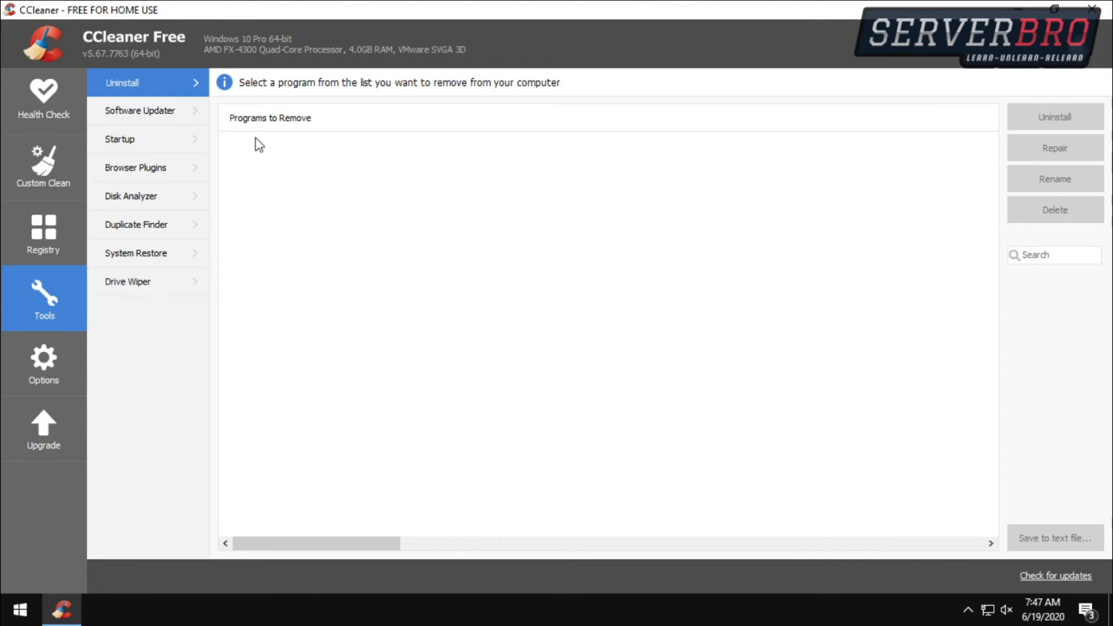
scroll(260, 145, "down", 1)
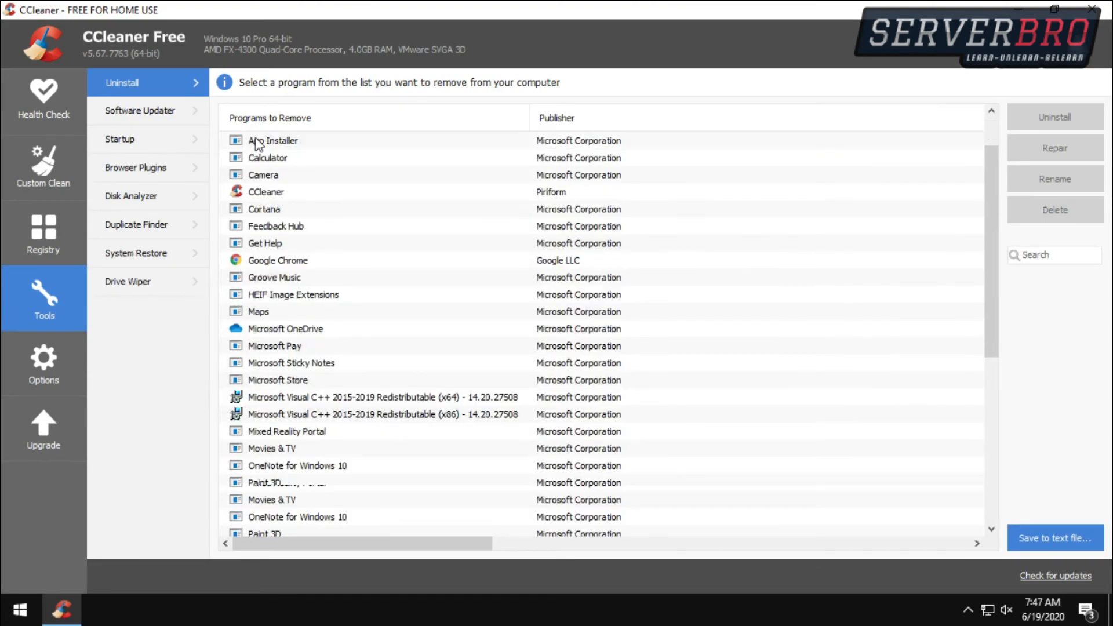
scroll(260, 145, "down", 6)
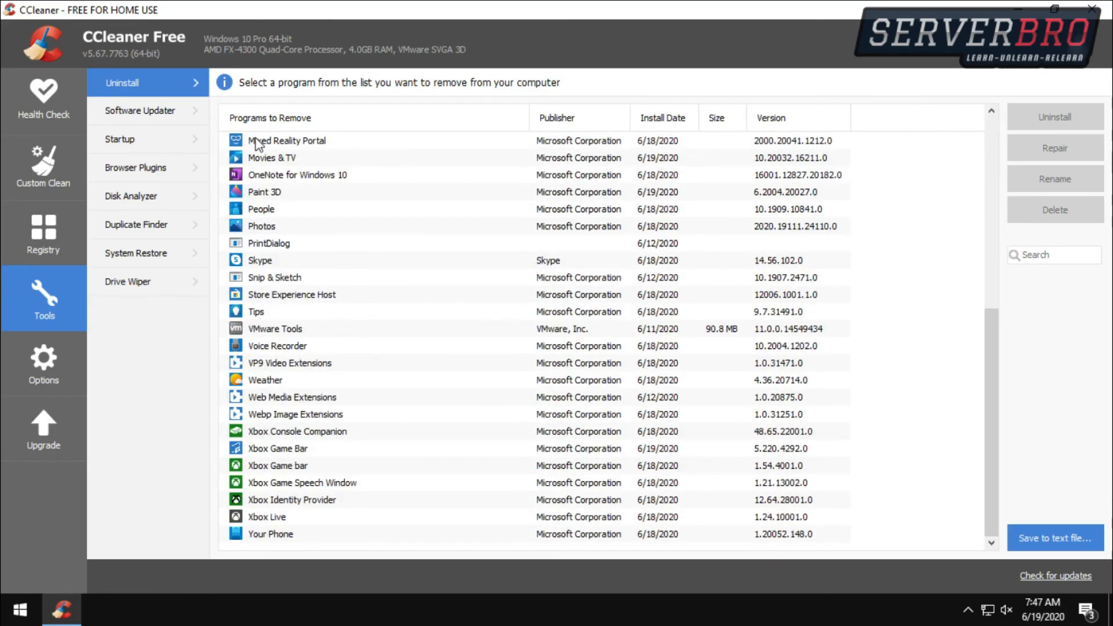
scroll(260, 145, "up", 7)
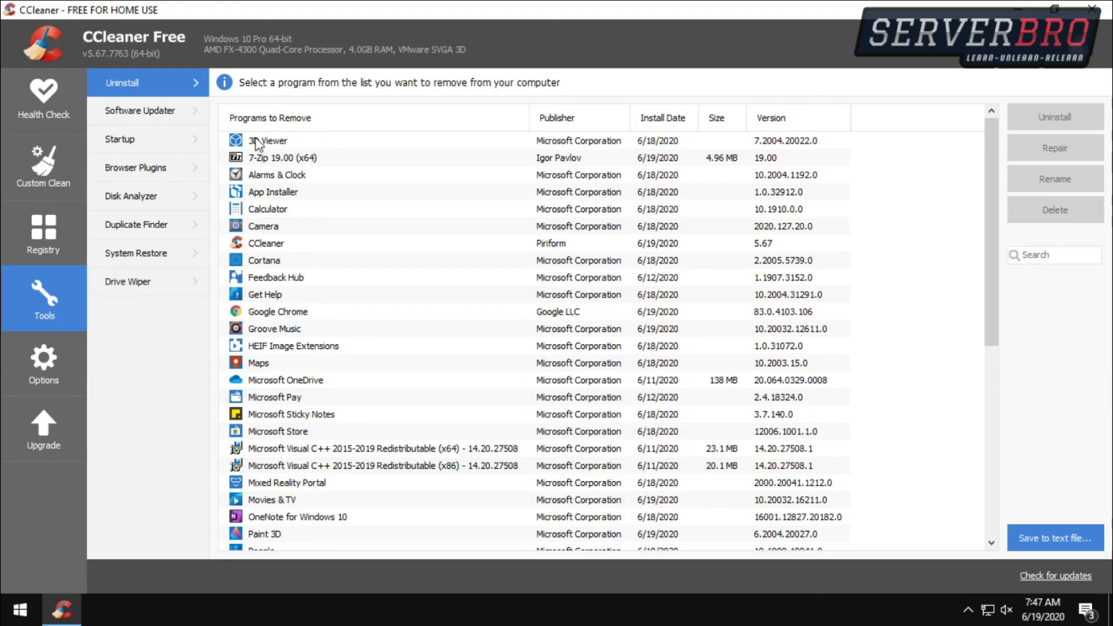
left_click(264, 261)
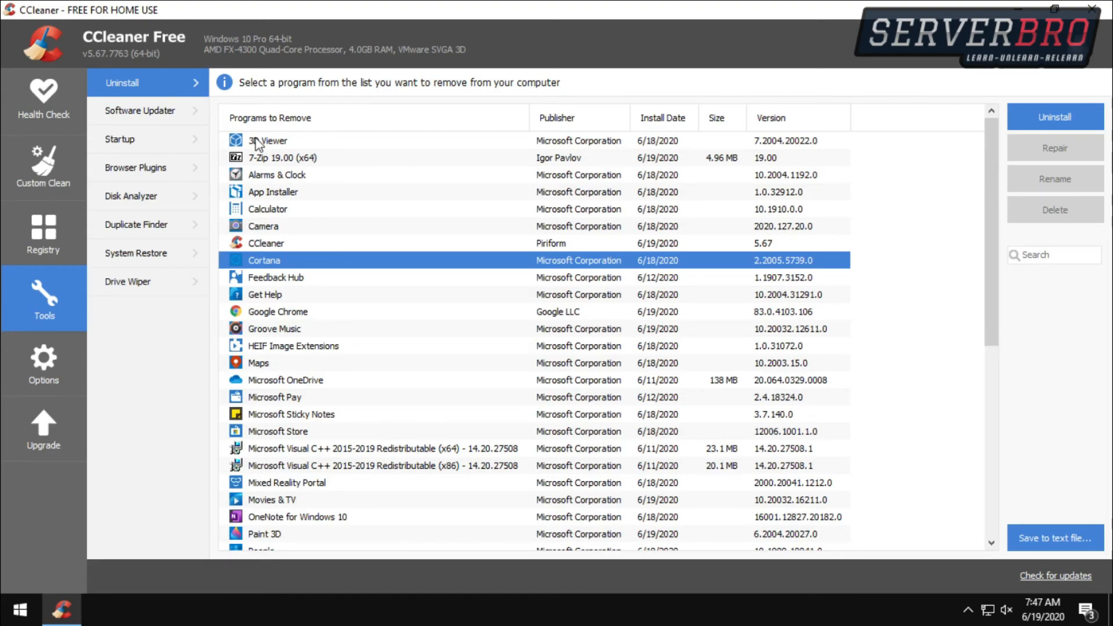
scroll(255, 142, "down", 7)
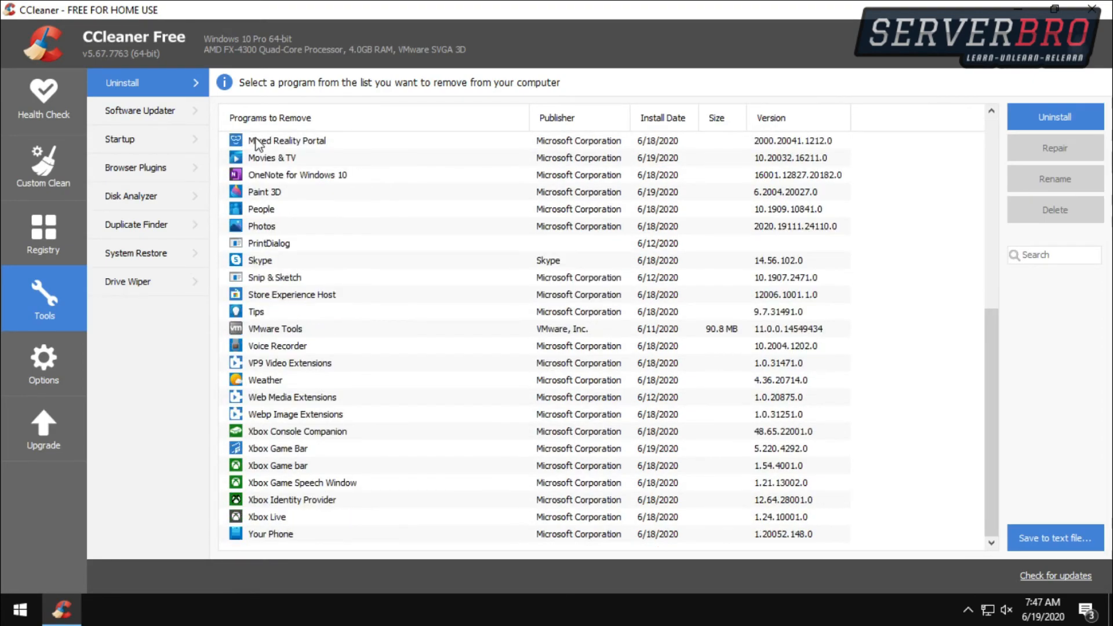
scroll(255, 142, "up", 5)
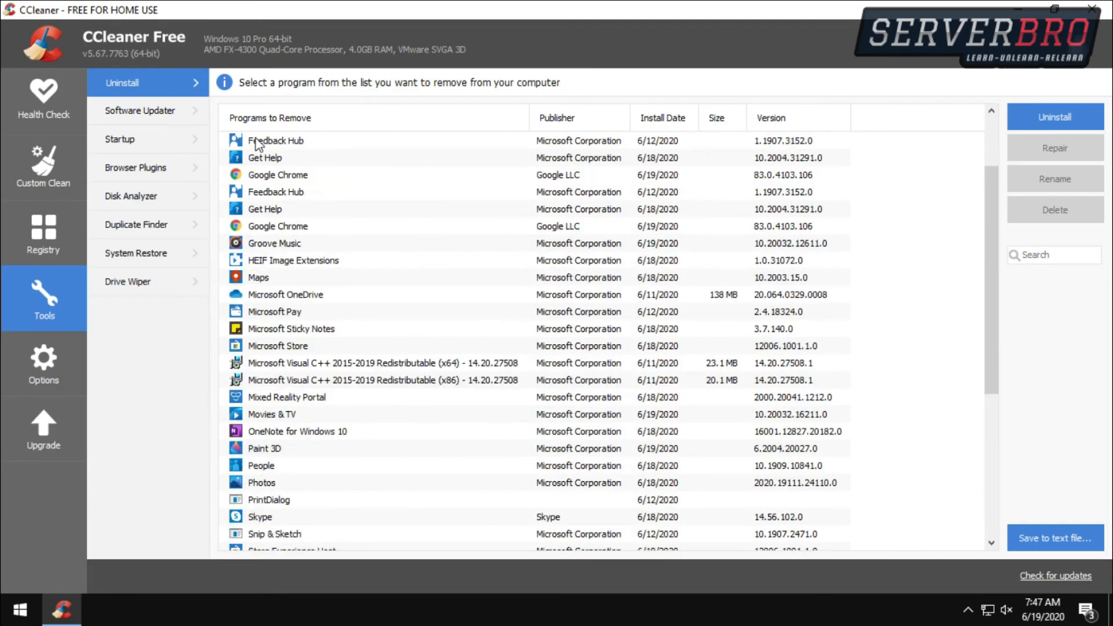
- Disable the CCleaner Smart Cleaning entry among the Windows startup programs
key("Down")
key("Down")
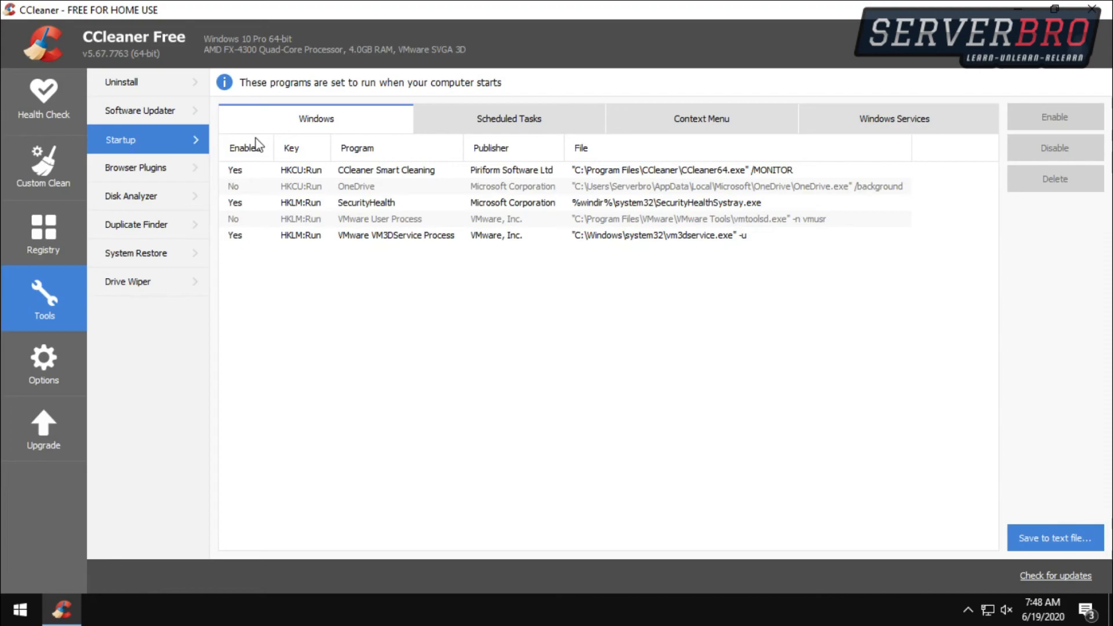
key("Up")
key("Up")
key("Up")
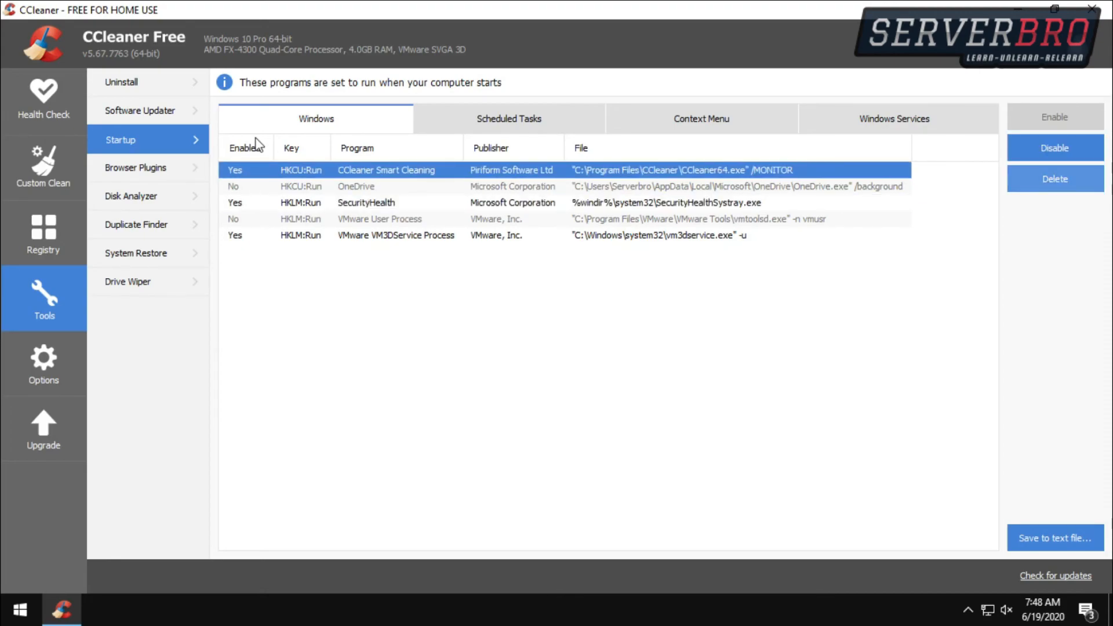
left_click(1056, 148)
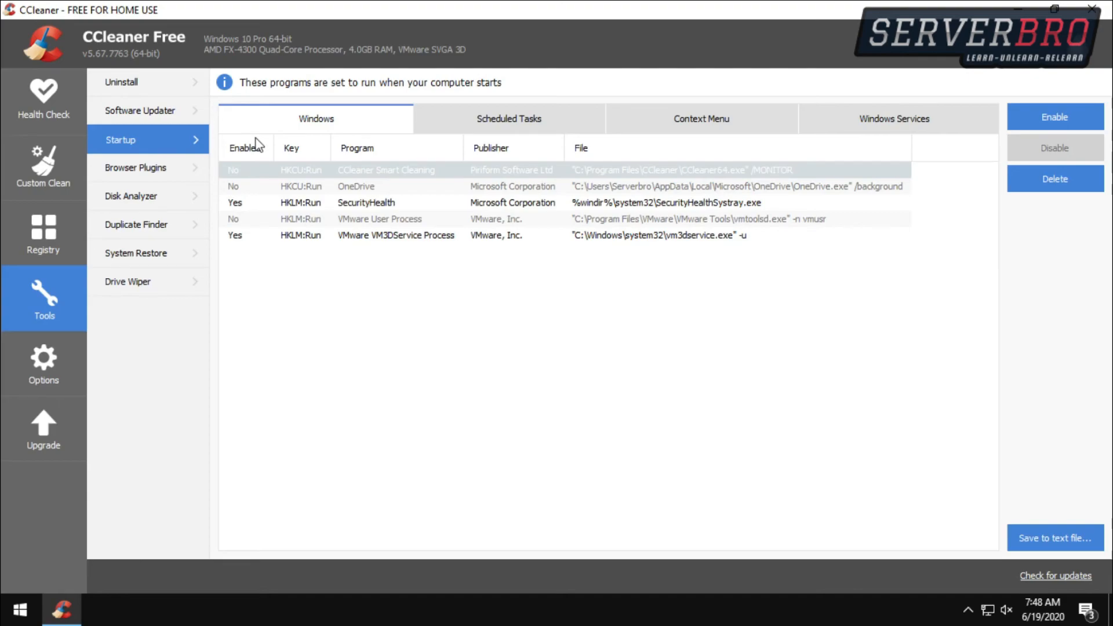
- Review CCleaner's Browser Plugins, Disk Analyzer, Duplicate Finder, System Restore and Drive Wiper tools, and close CCleaner
left_click(137, 168)
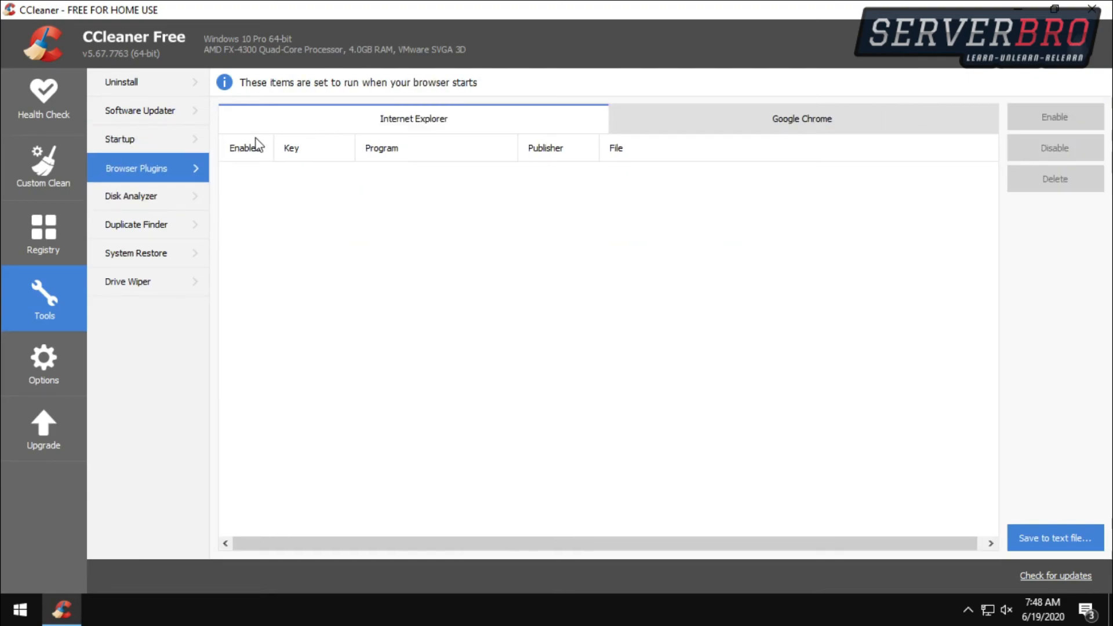
key("ctrl+Tab")
key("ctrl+Tab")
key("Down")
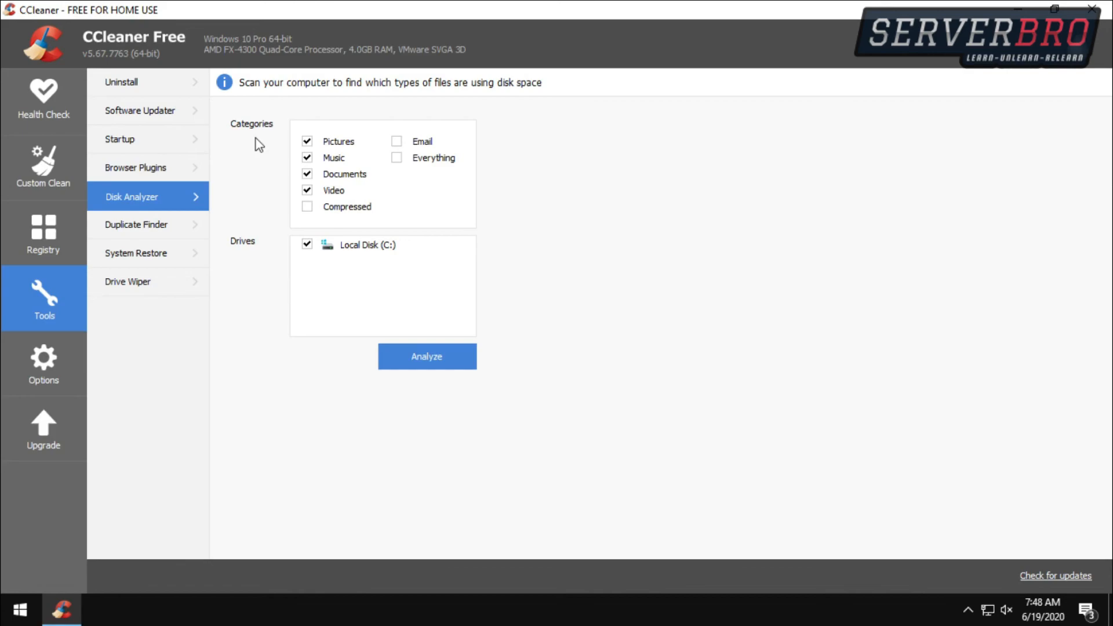
key("Down")
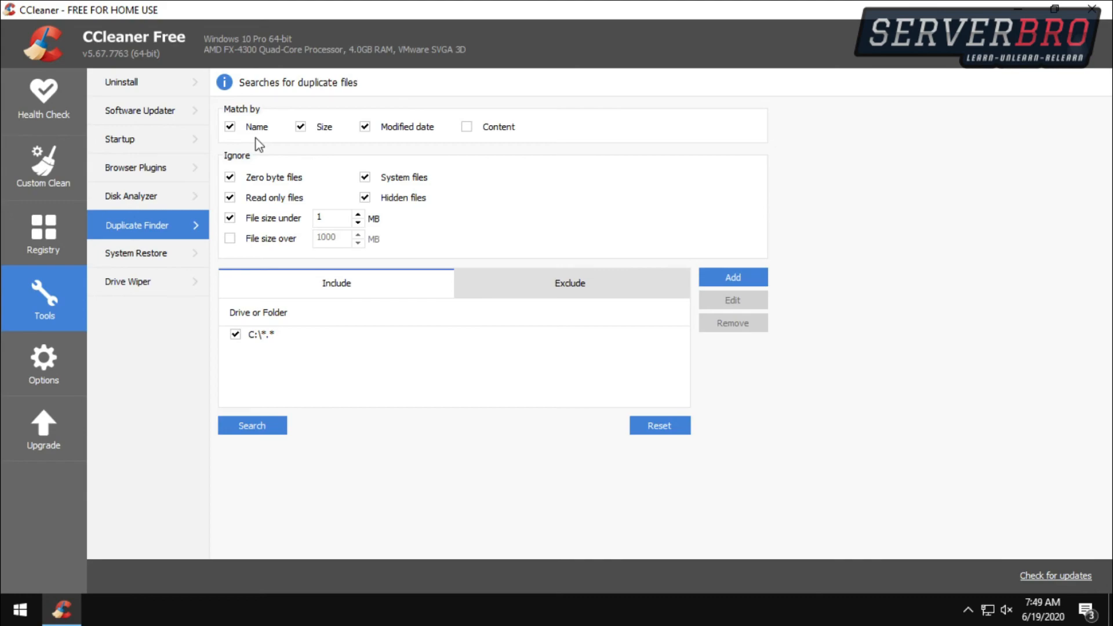
key("Down")
key("Down")
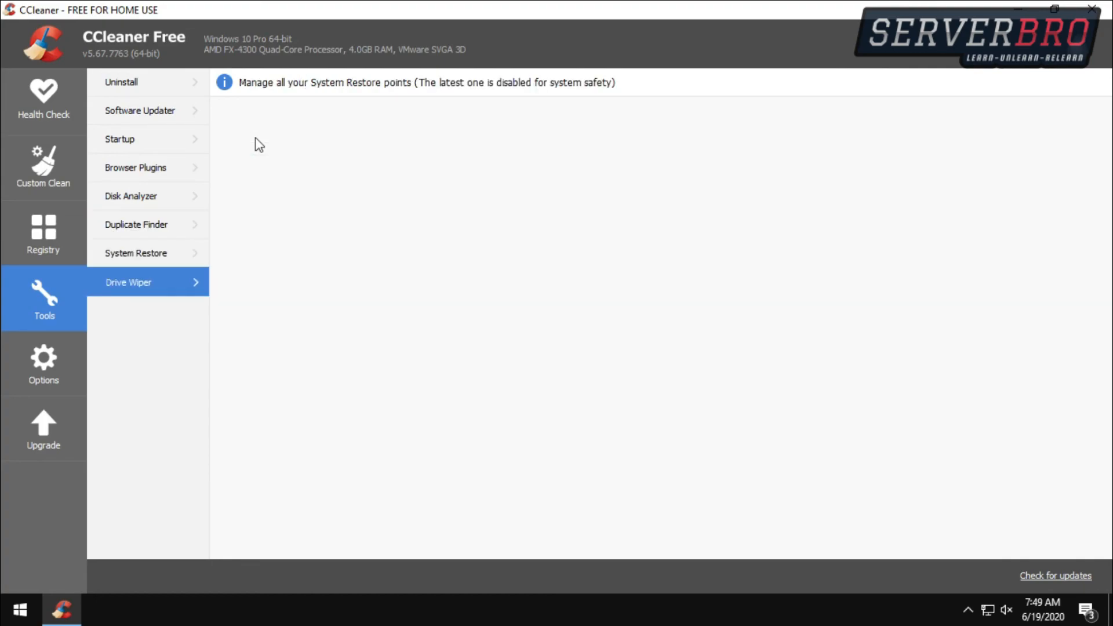
left_click(1093, 9)
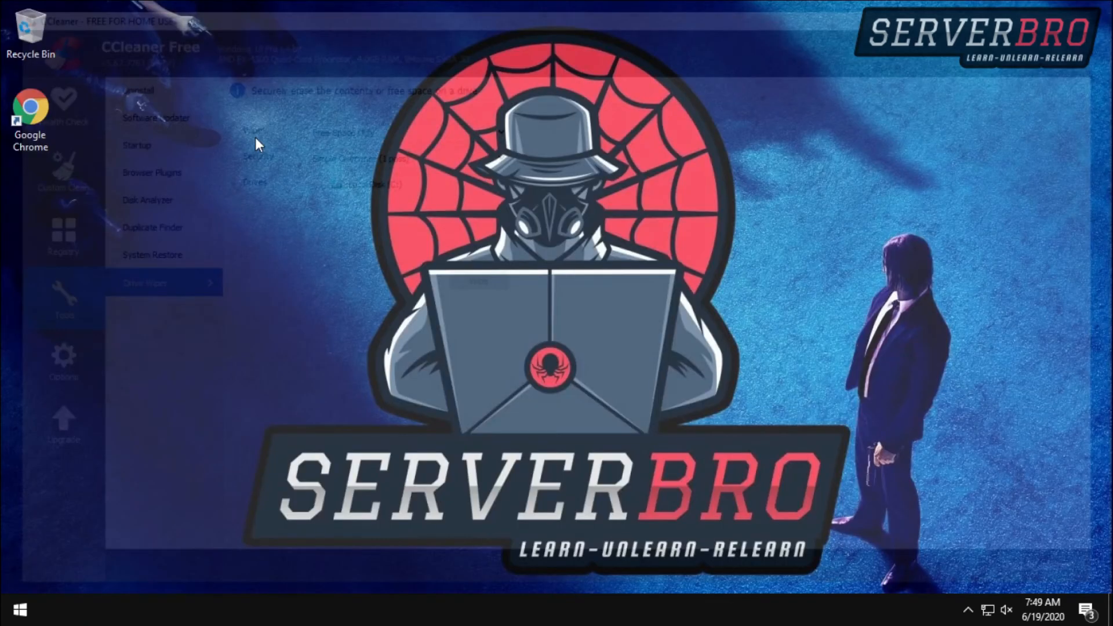
right_click(422, 164)
left_click(258, 145)
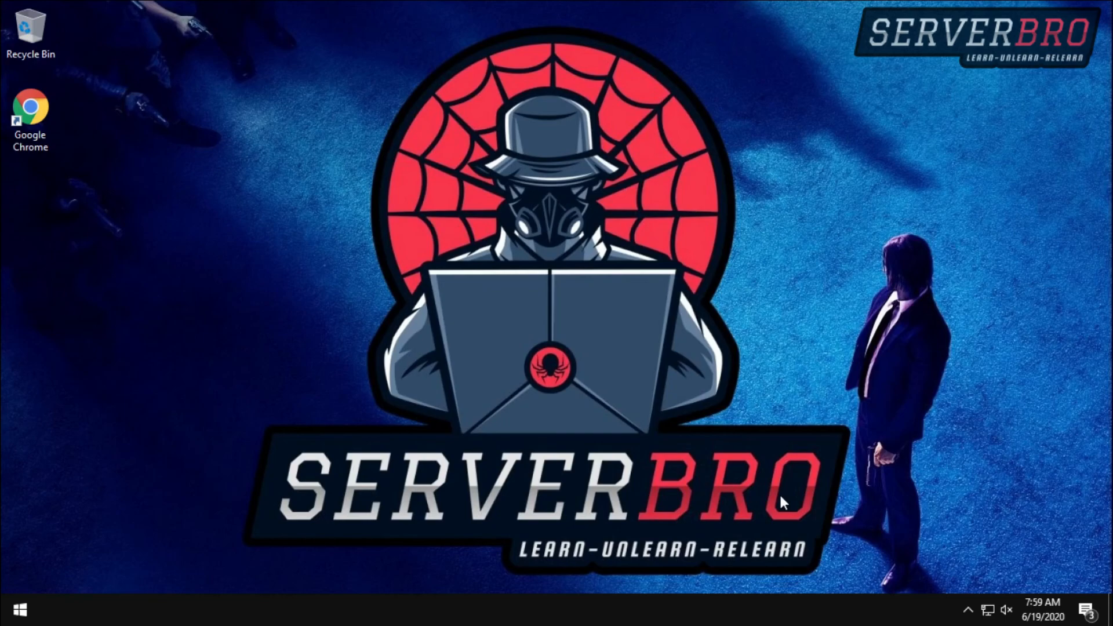
- Examine the CPU and memory performance graphs in Task Manager, and close it
right_click(282, 611)
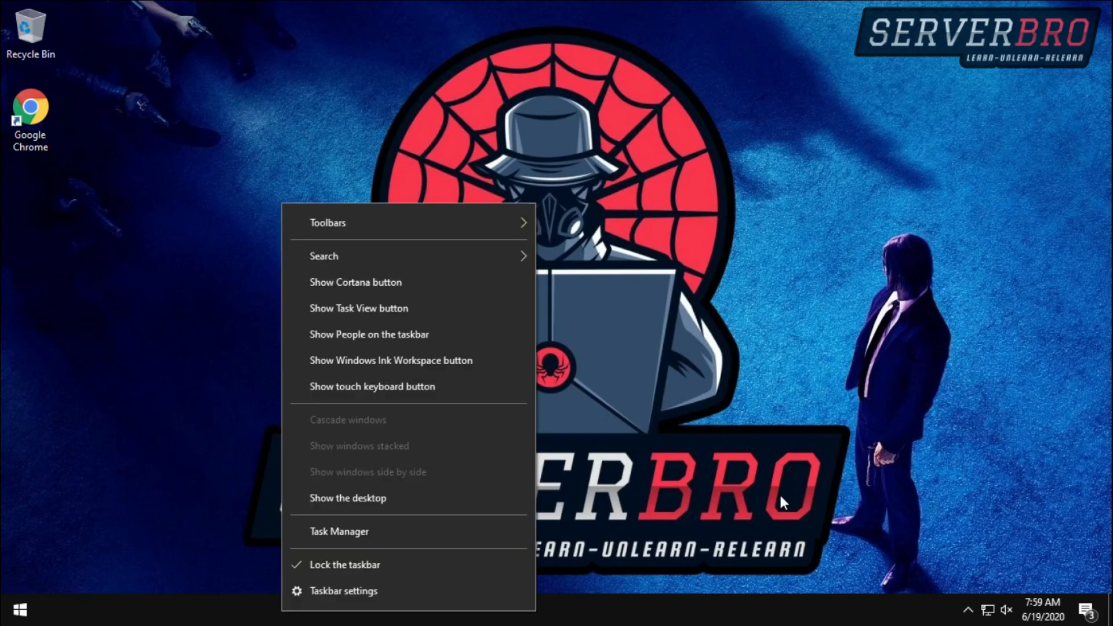
key("Up")
key("Up")
key("Return")
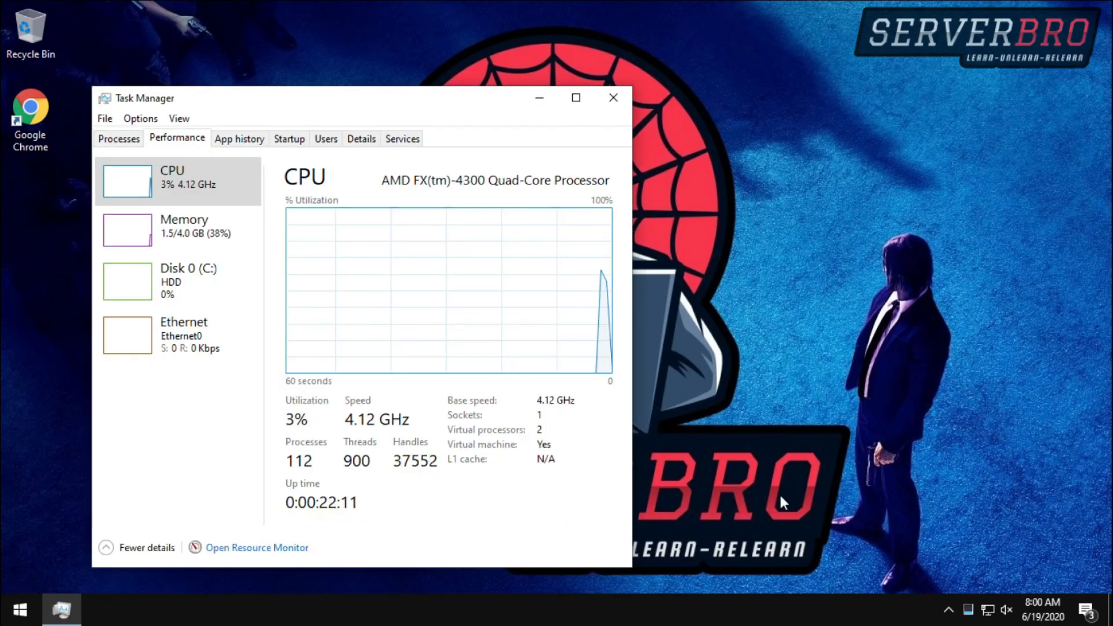
left_click_drag(340, 105, 555, 67)
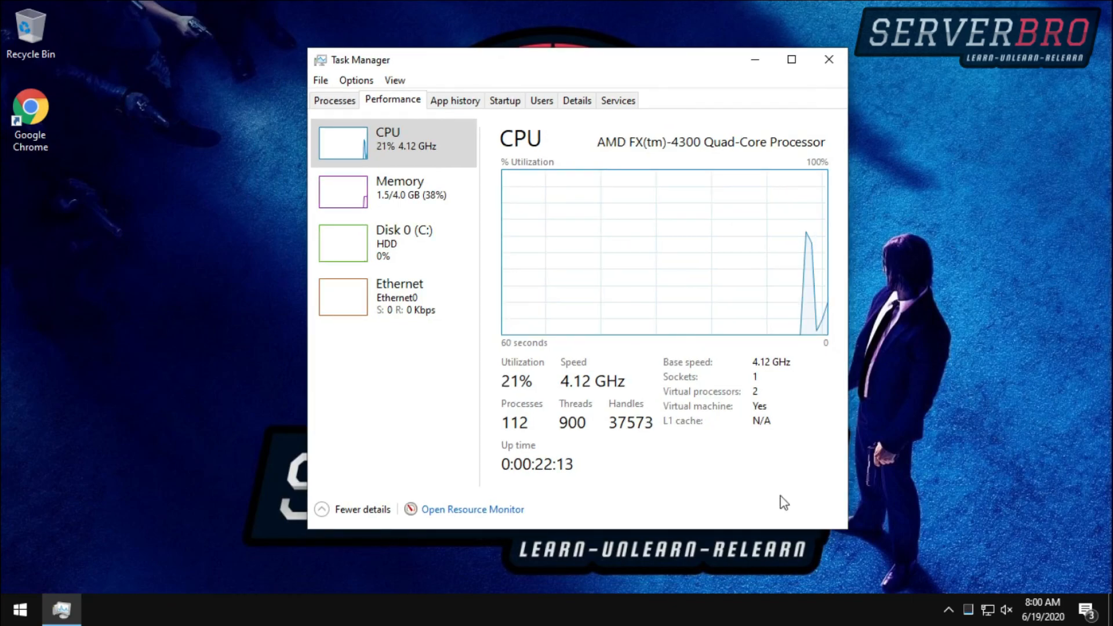
key("Down")
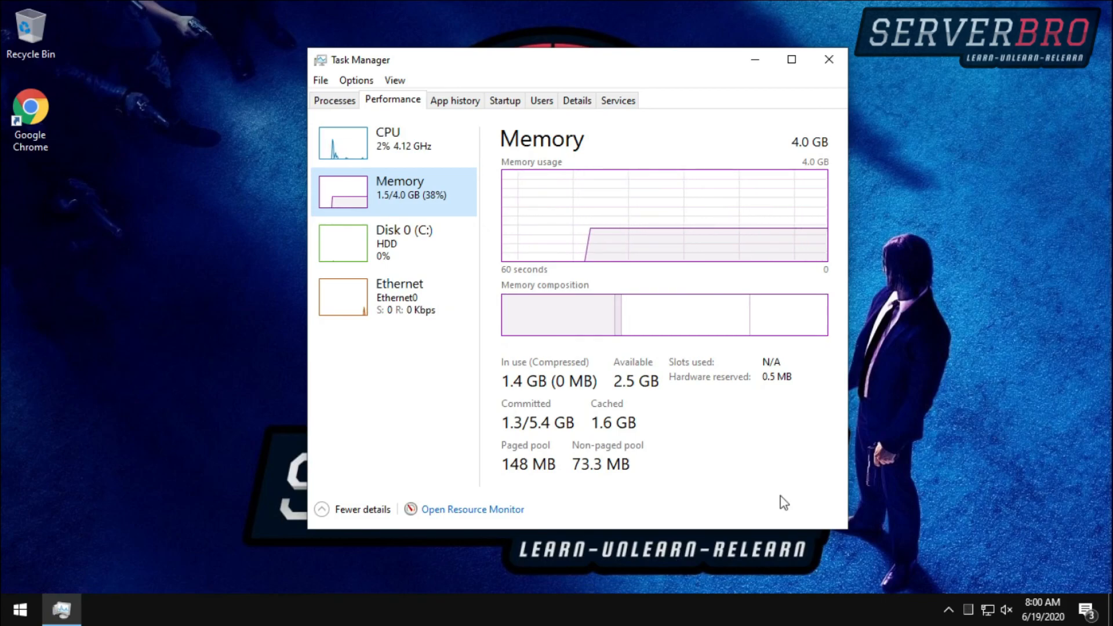
left_click(829, 60)
- Refresh the Windows desktop several times in a row
right_click(222, 224)
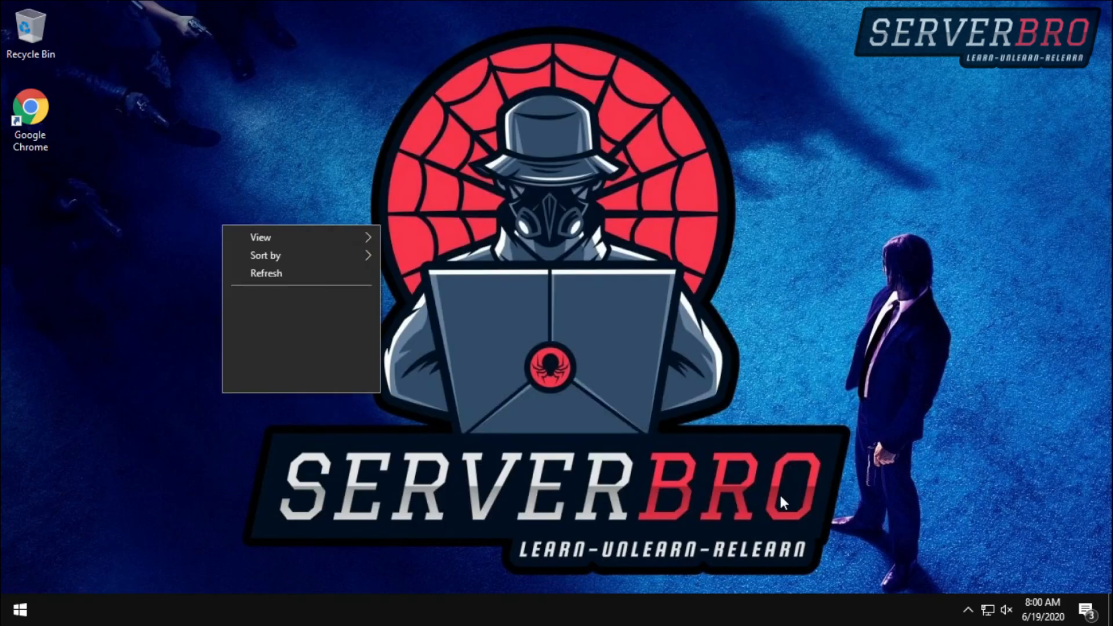
left_click(265, 273)
right_click(199, 241)
left_click(242, 289)
right_click(260, 258)
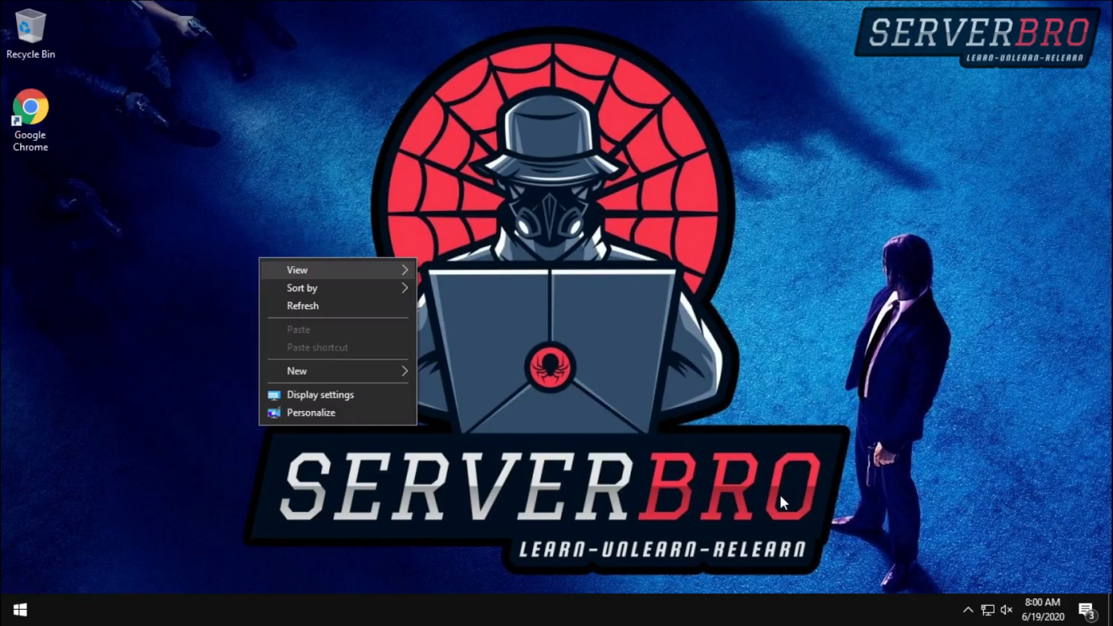
left_click(303, 306)
right_click(271, 289)
left_click(314, 338)
right_click(271, 305)
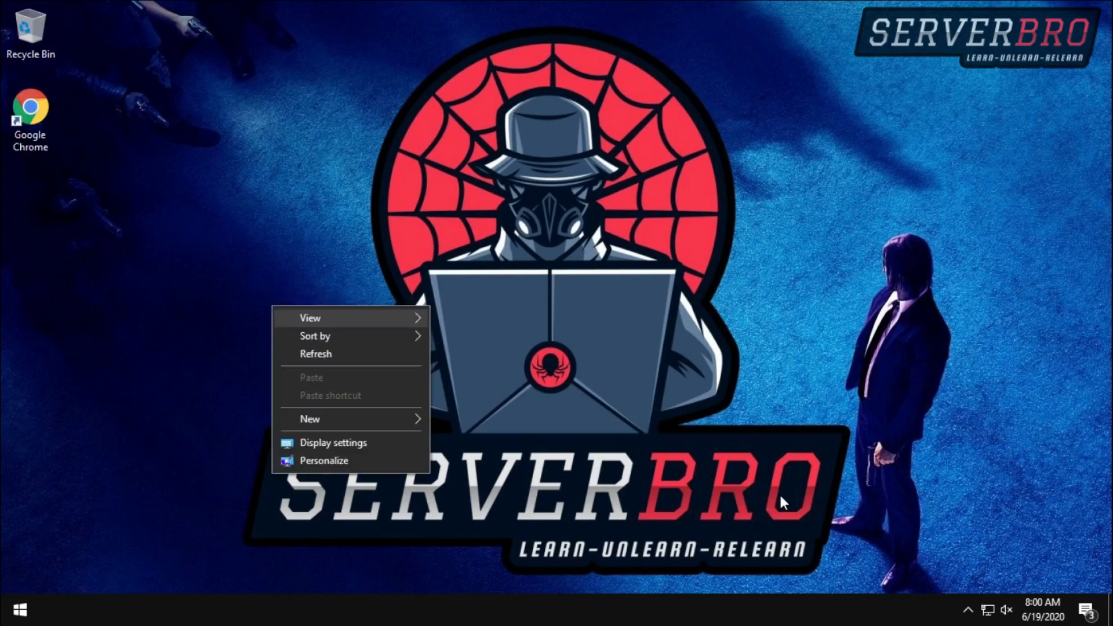
left_click(249, 362)
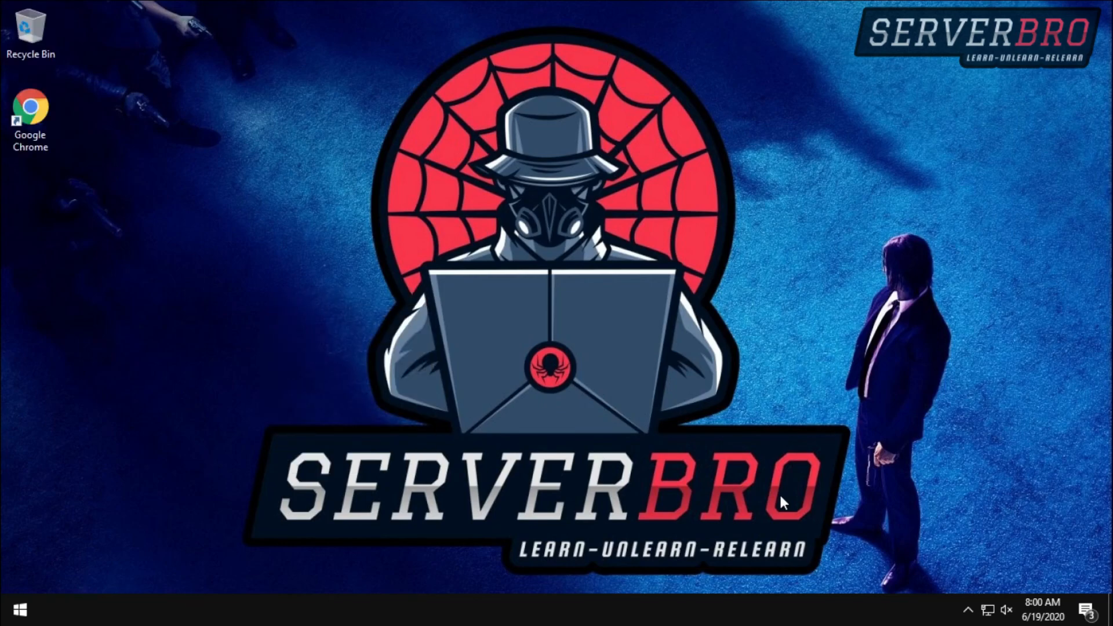